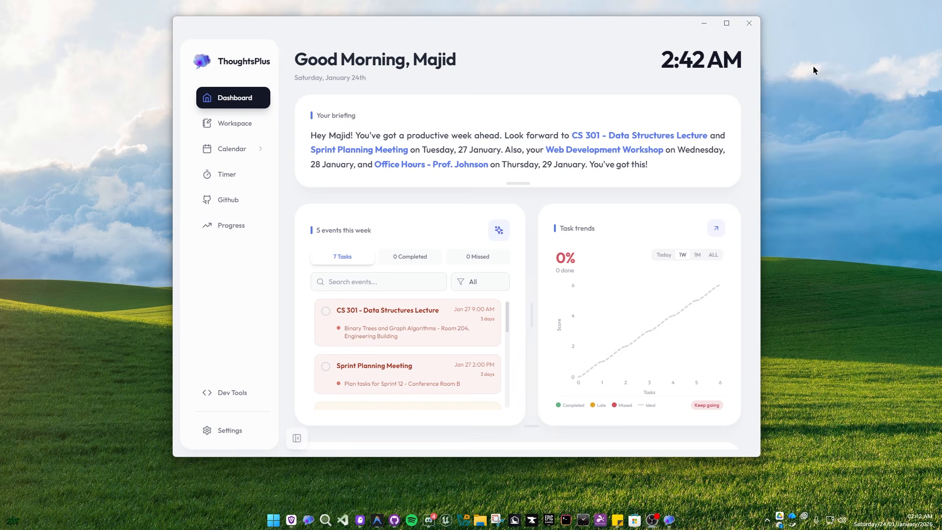
Step: Collapse the sidebar and mark the CS 301 - Data Structures Lecture task as completed
{"action": "left_click", "coordinate": [296, 437]}
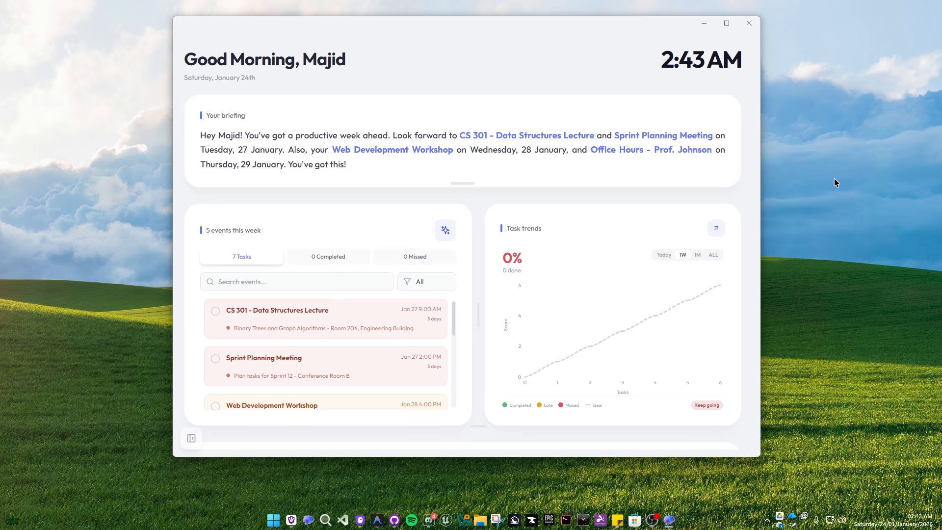
{"action": "left_click", "coordinate": [215, 311]}
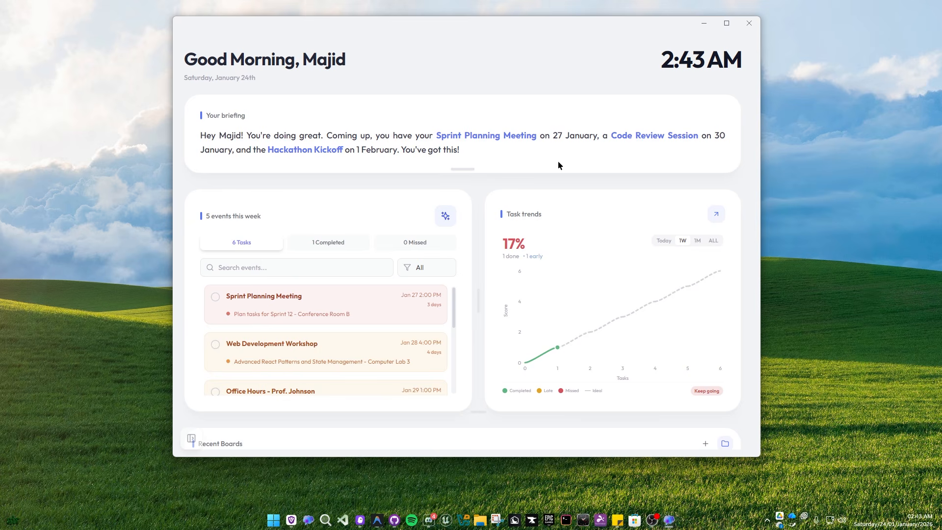
Step: Show the task trends for Today, 1W and 1M in turn, and leave the chart's range on ALL
{"action": "left_click", "coordinate": [669, 247]}
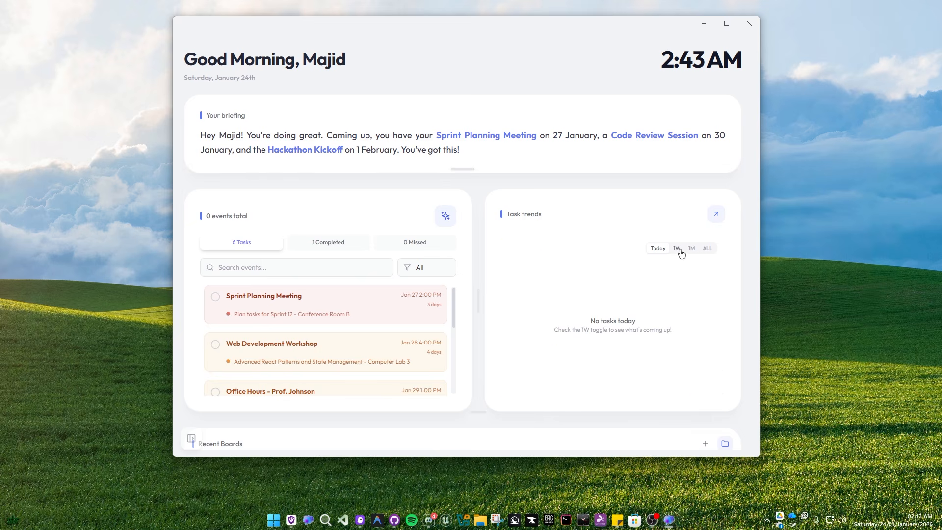
{"action": "left_click", "coordinate": [677, 247]}
{"action": "left_click", "coordinate": [697, 241]}
{"action": "left_click", "coordinate": [714, 242]}
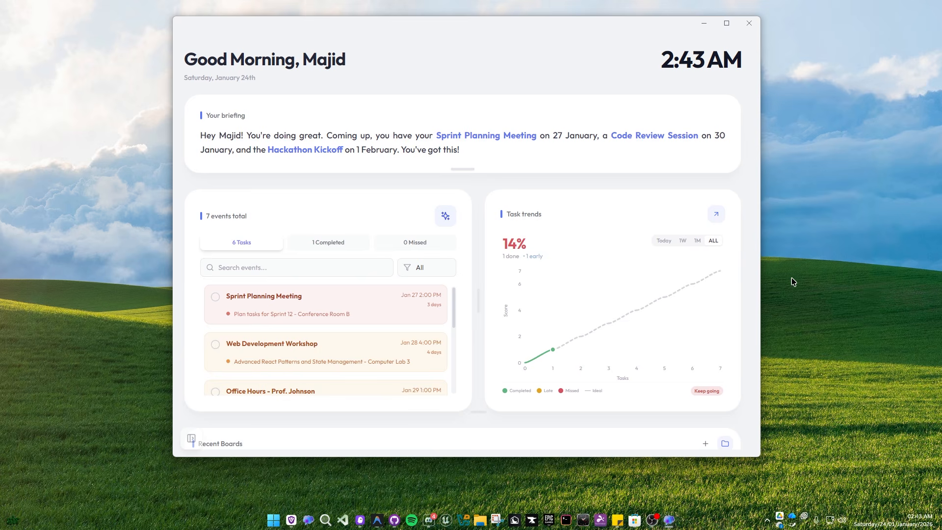
Step: Look over the Recent Boards and GitHub activity sections of the dashboard
{"action": "mouse_move", "coordinate": [575, 306]}
{"action": "scroll", "coordinate": [742, 247], "scroll_direction": "down", "scroll_amount": 5}
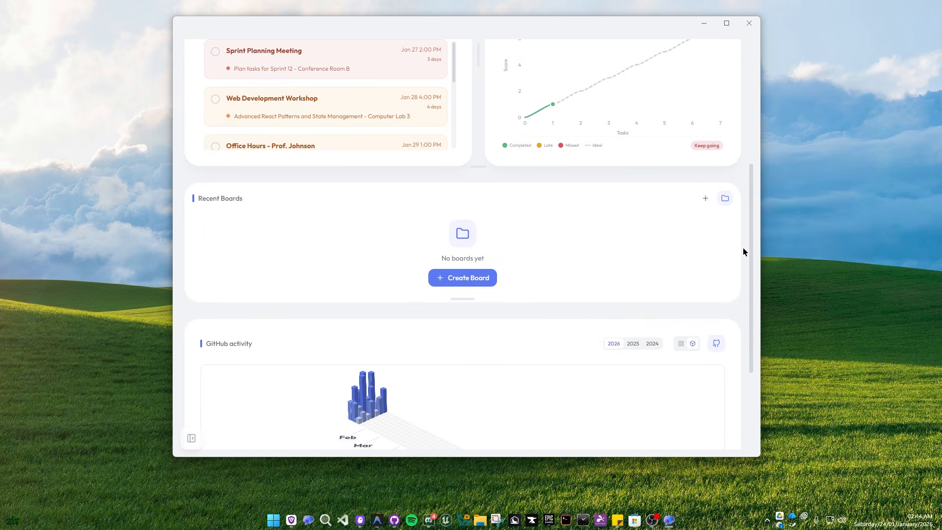
{"action": "scroll", "coordinate": [744, 252], "scroll_direction": "down", "scroll_amount": 3}
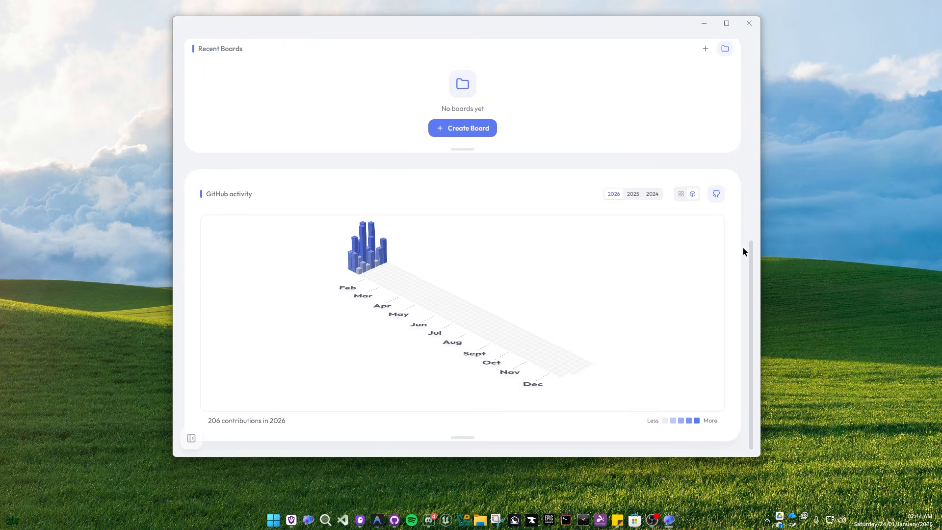
{"action": "scroll", "coordinate": [743, 252], "scroll_direction": "up", "scroll_amount": 7}
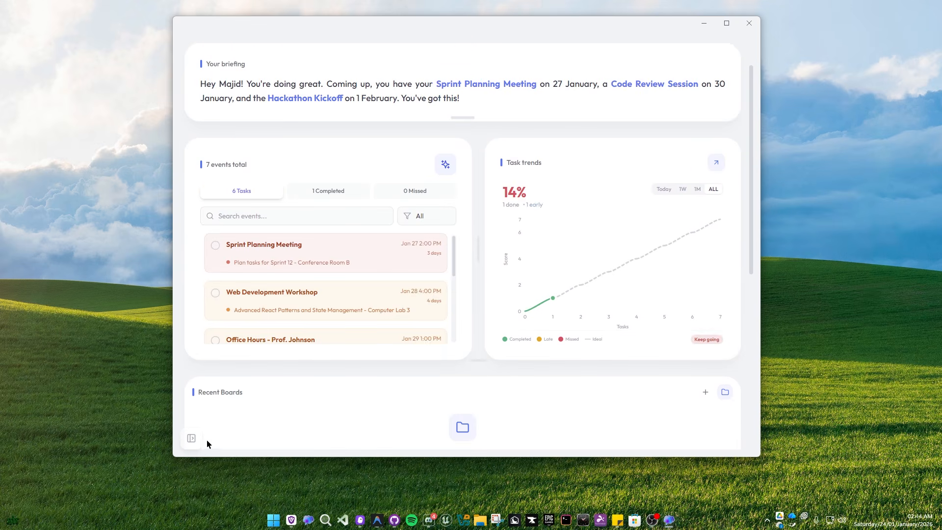
Step: Set the dashboard layout to Focus Centric in the Appearance settings and open the dashboard to view it
{"action": "left_click", "coordinate": [191, 438]}
{"action": "left_click", "coordinate": [234, 436]}
{"action": "scroll", "coordinate": [672, 319], "scroll_direction": "down", "scroll_amount": 10}
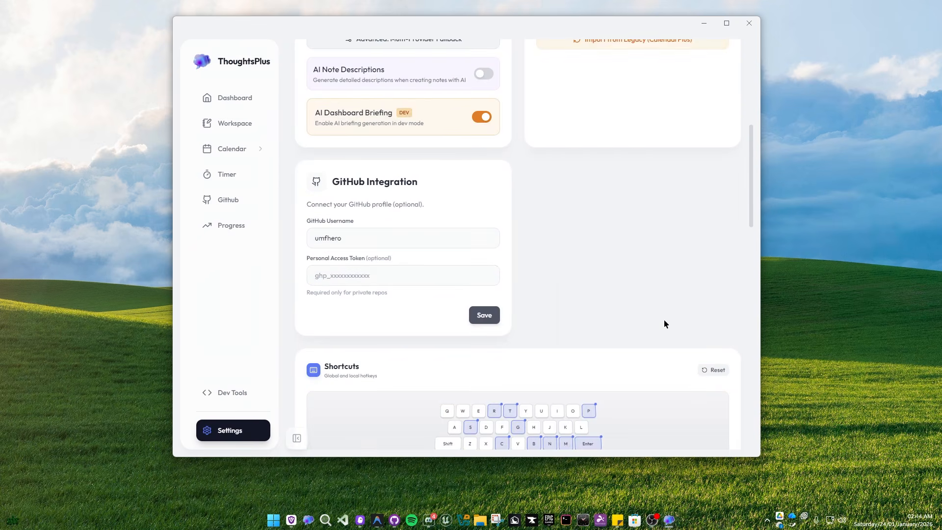
{"action": "scroll", "coordinate": [665, 324], "scroll_direction": "down", "scroll_amount": 7}
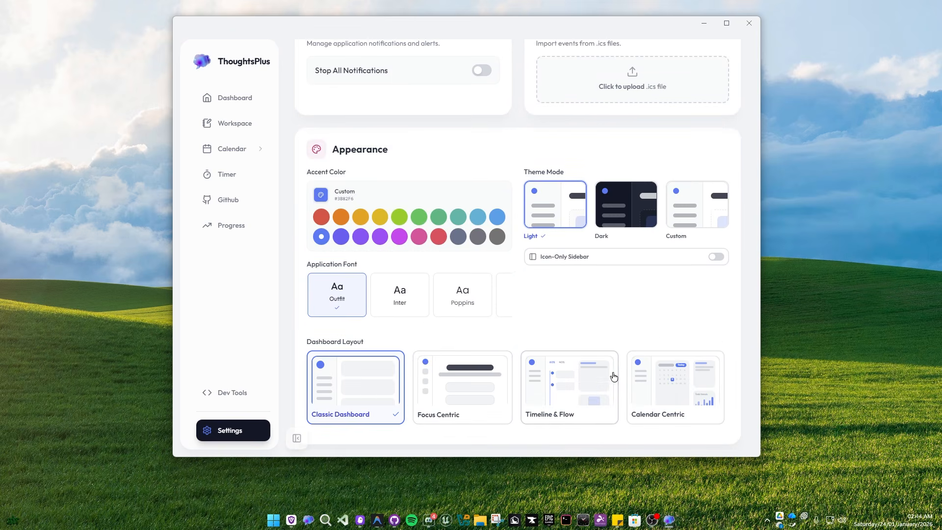
{"action": "left_click", "coordinate": [468, 392]}
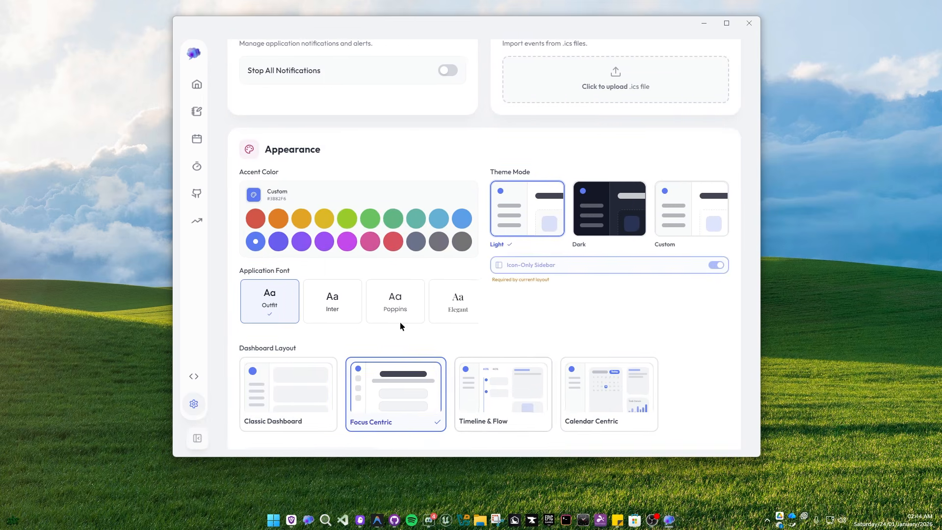
{"action": "left_click", "coordinate": [206, 91]}
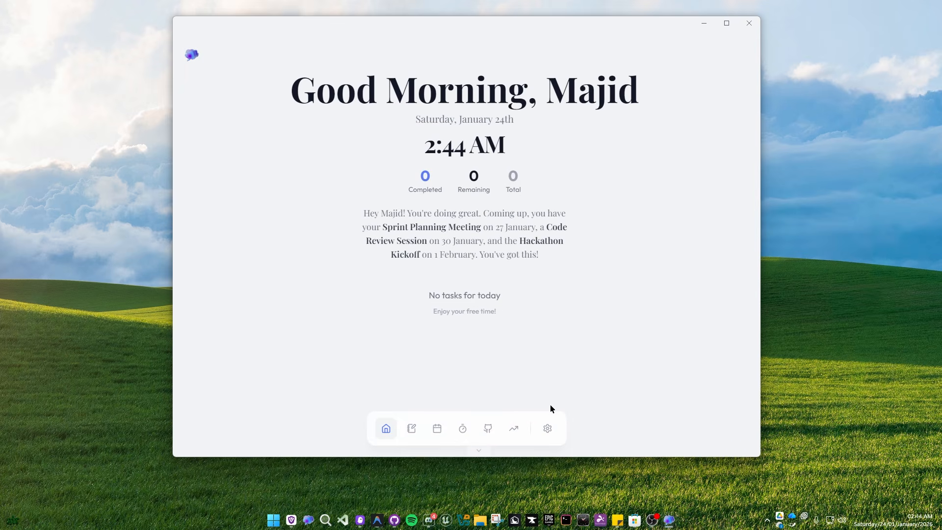
Step: Set the dashboard layout to Timeline & Flow and view the dashboard with the sidebar collapsed
{"action": "left_click", "coordinate": [548, 428]}
{"action": "left_click", "coordinate": [524, 328]}
{"action": "left_click", "coordinate": [240, 99]}
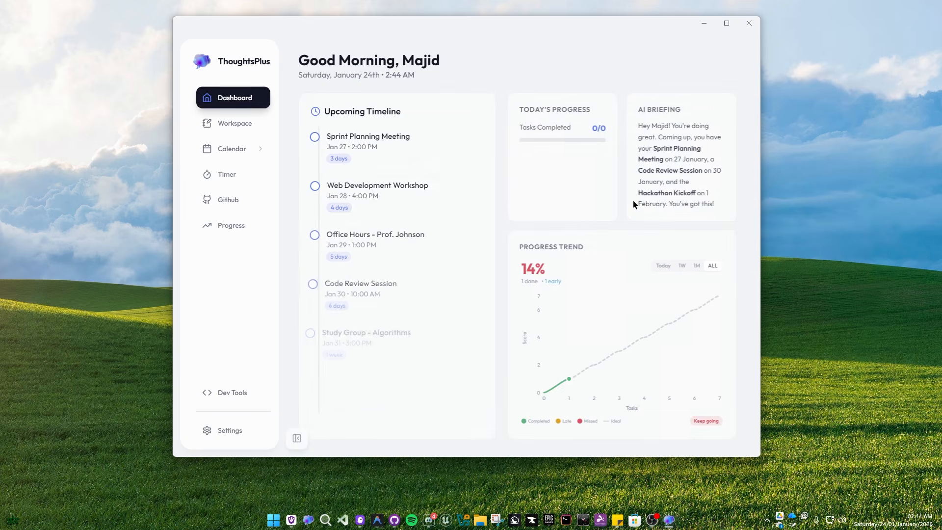
{"action": "left_click", "coordinate": [297, 438]}
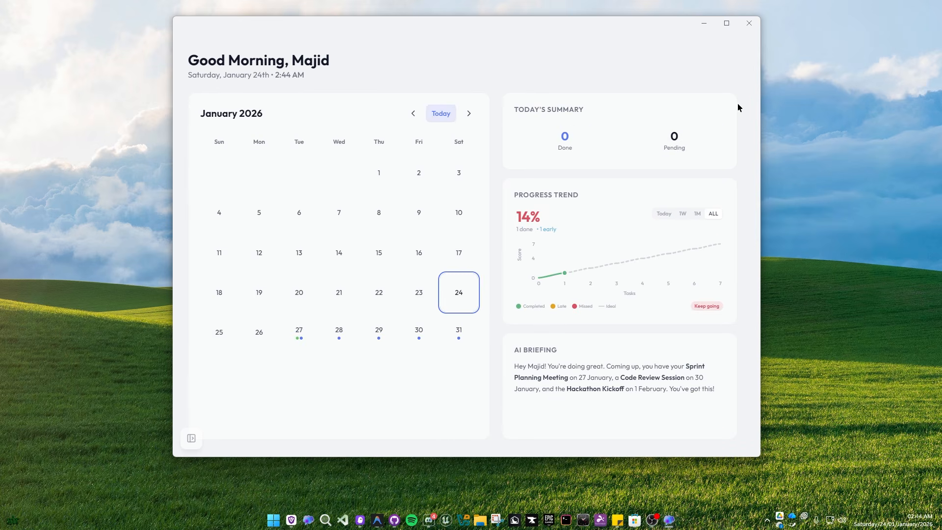
Step: Fill in a new calendar event for January 13, 2026 with title "dev", description "dev" and Medium priority
{"action": "left_click", "coordinate": [309, 336]}
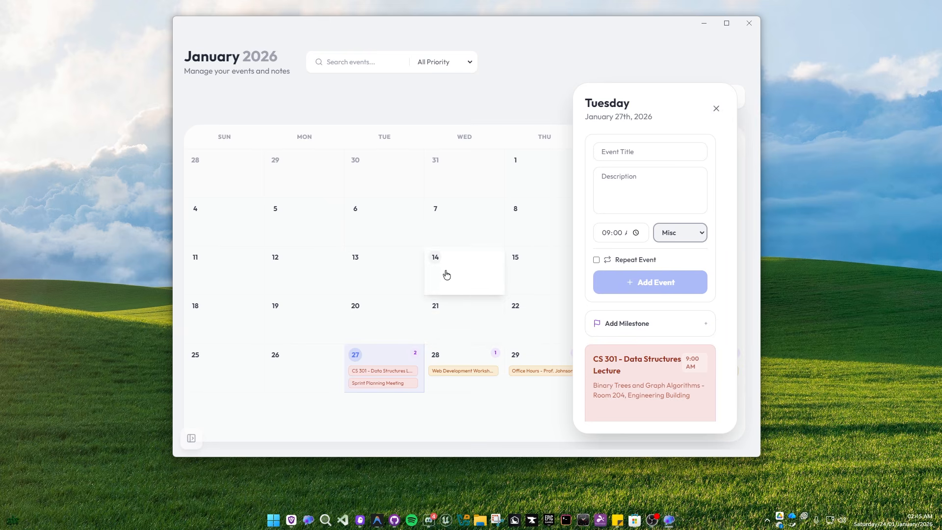
{"action": "left_click", "coordinate": [385, 269]}
{"action": "left_click", "coordinate": [636, 154]}
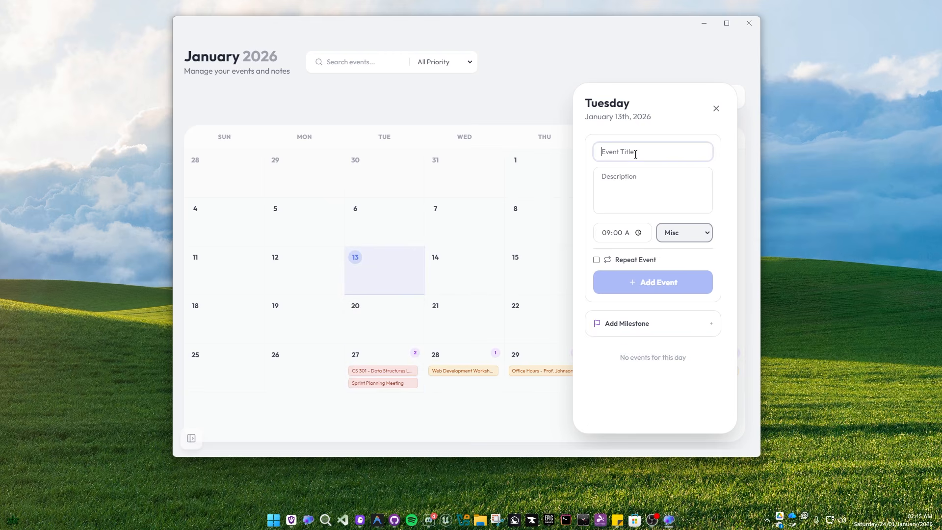
{"action": "type", "text": "dev"}
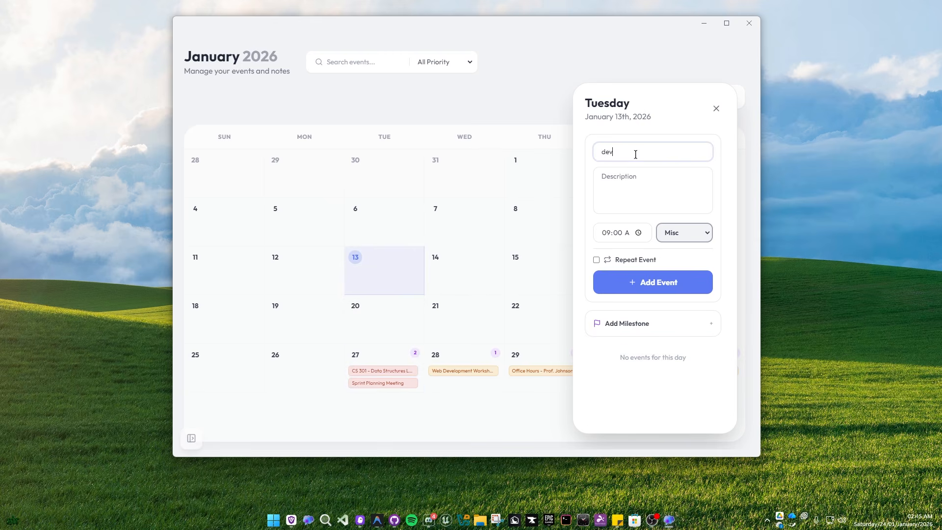
{"action": "left_click", "coordinate": [640, 177]}
{"action": "type", "text": "dev"}
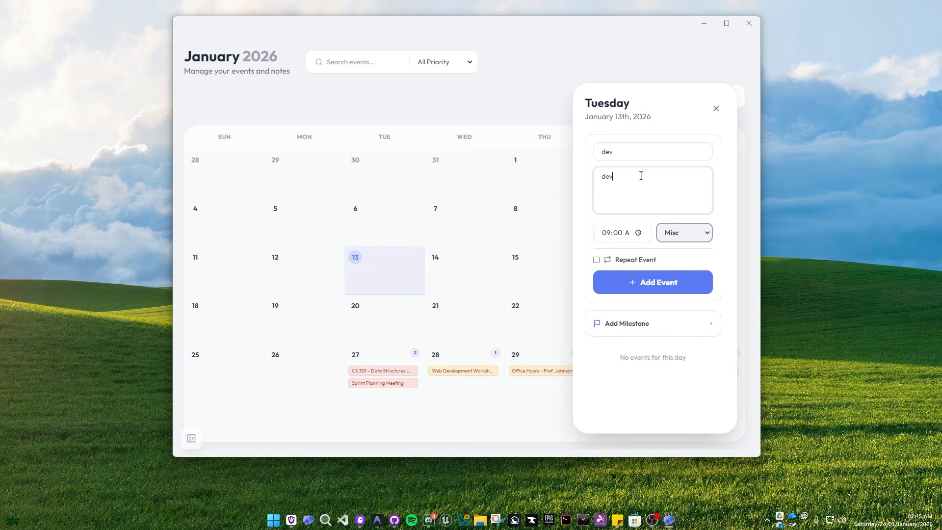
{"action": "left_click", "coordinate": [695, 231]}
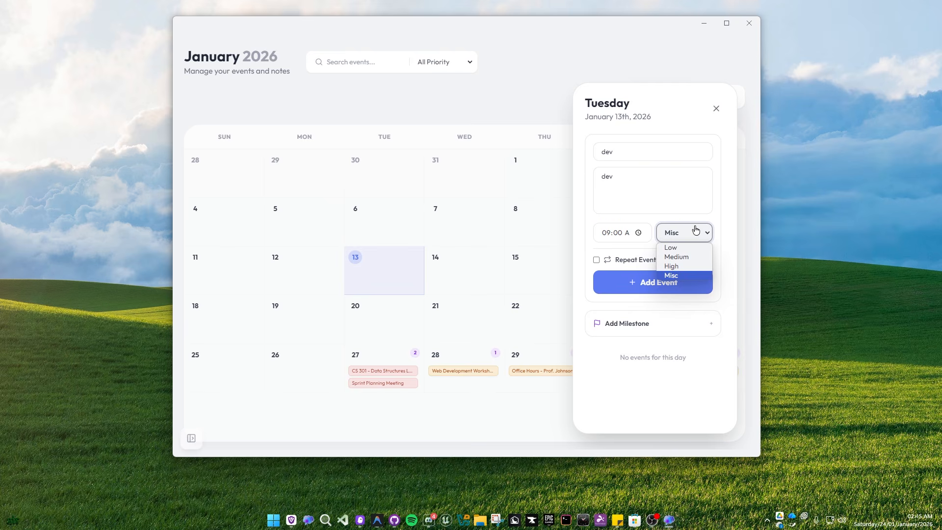
{"action": "left_click", "coordinate": [686, 257]}
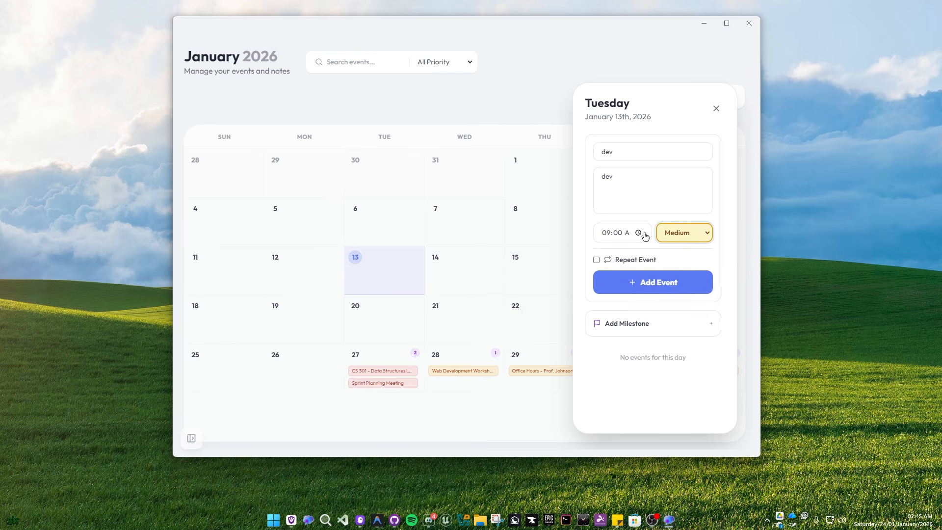
Step: Set the dev event's time to 9:03 AM and add it to the calendar
{"action": "left_click", "coordinate": [638, 232]}
{"action": "left_click", "coordinate": [633, 306]}
{"action": "left_click", "coordinate": [710, 260]}
{"action": "left_click", "coordinate": [684, 281]}
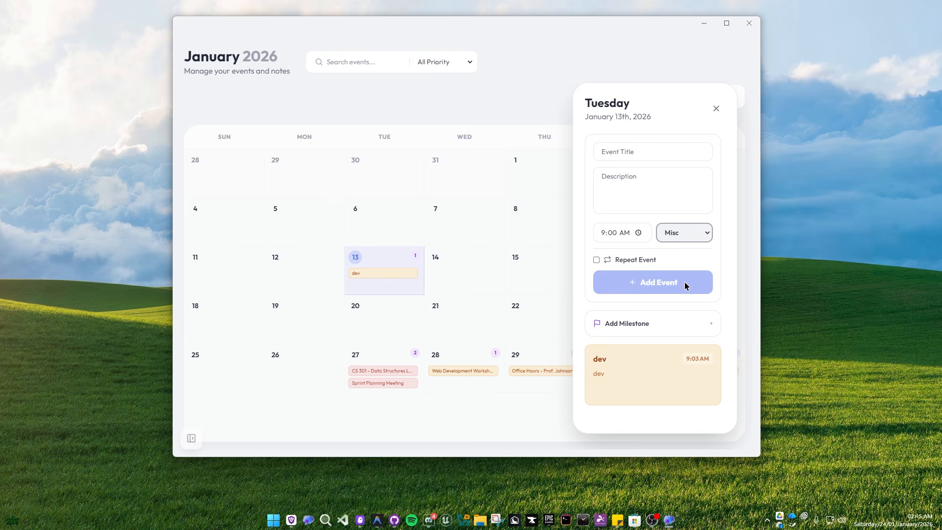
Step: Close the January 13 event details and return to the dashboard
{"action": "left_click", "coordinate": [716, 108]}
{"action": "left_click", "coordinate": [191, 438]}
{"action": "left_click", "coordinate": [226, 99]}
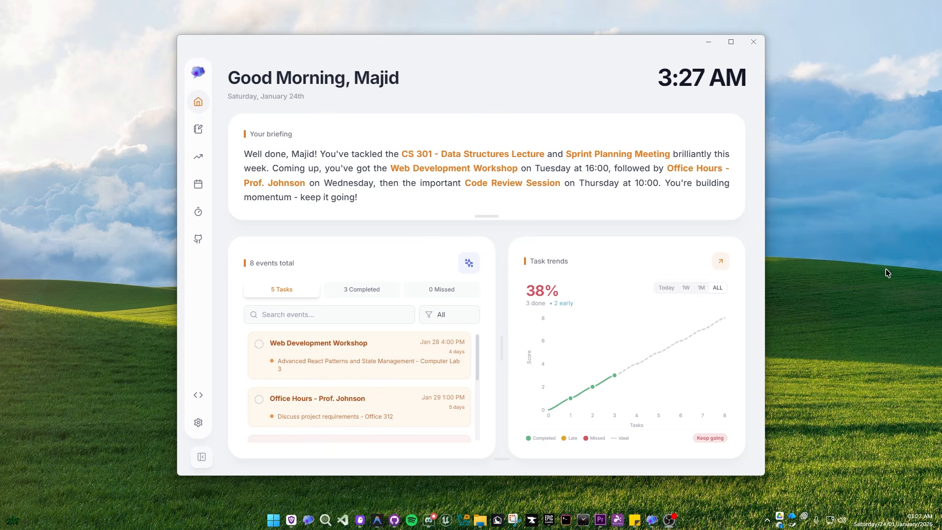
Step: Generate an event from an AI Quick Note reading "Important meeting next week at 5pm"
{"action": "key", "text": "ctrl+n"}
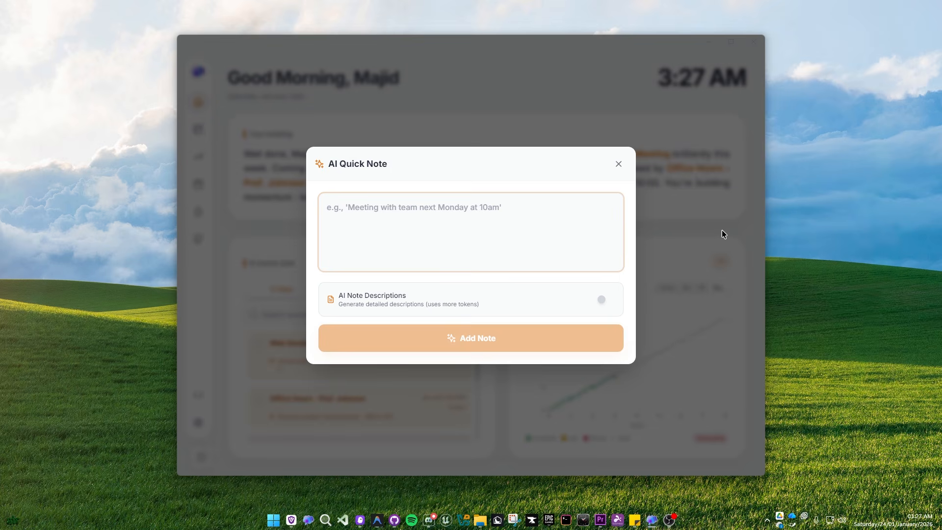
{"action": "type", "text": "Important me"}
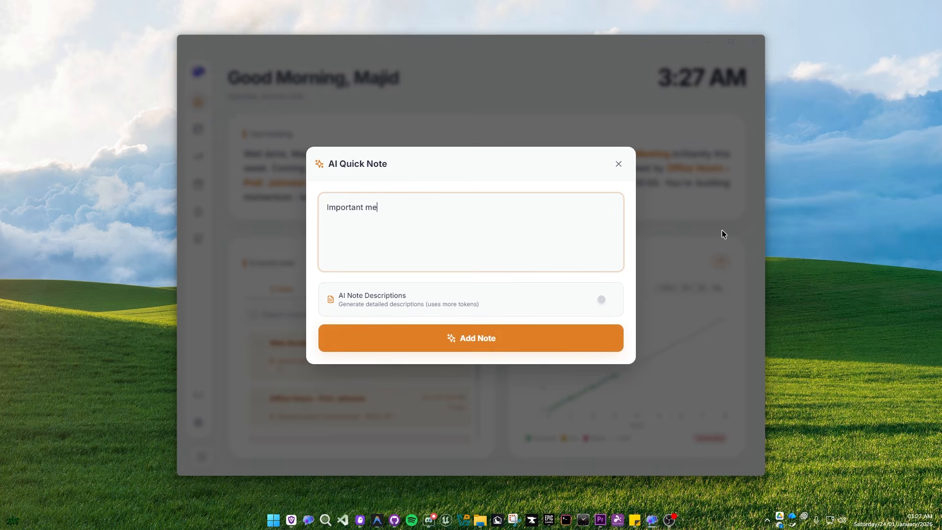
{"action": "type", "text": "eting next week at 5pm"}
{"action": "left_click_drag", "start_coordinate": [395, 207], "coordinate": [315, 208]}
{"action": "left_click", "coordinate": [401, 207]}
{"action": "left_click_drag", "start_coordinate": [397, 207], "coordinate": [443, 207]}
{"action": "left_click", "coordinate": [465, 207]}
{"action": "left_click", "coordinate": [498, 334]}
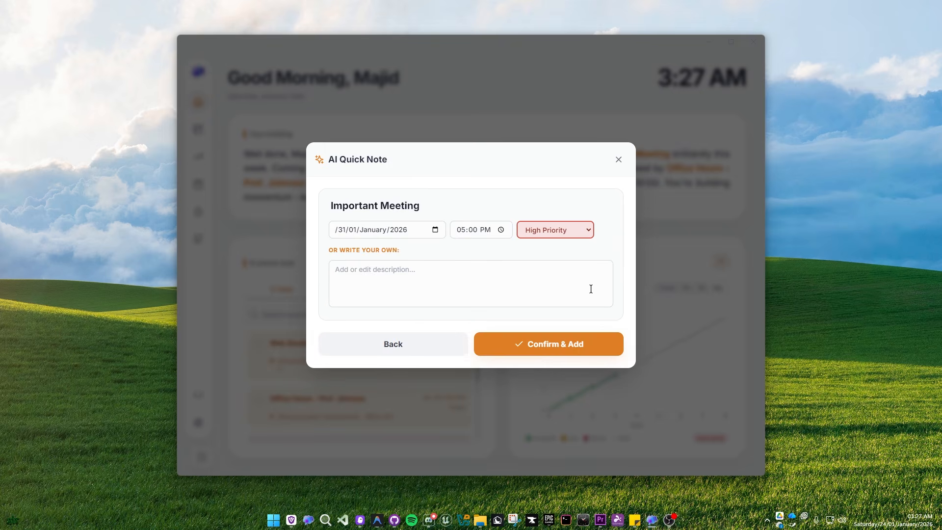
Step: Check the generated Important Meeting's details and add it, looking through the dashboard's task list for it
{"action": "left_click", "coordinate": [434, 229]}
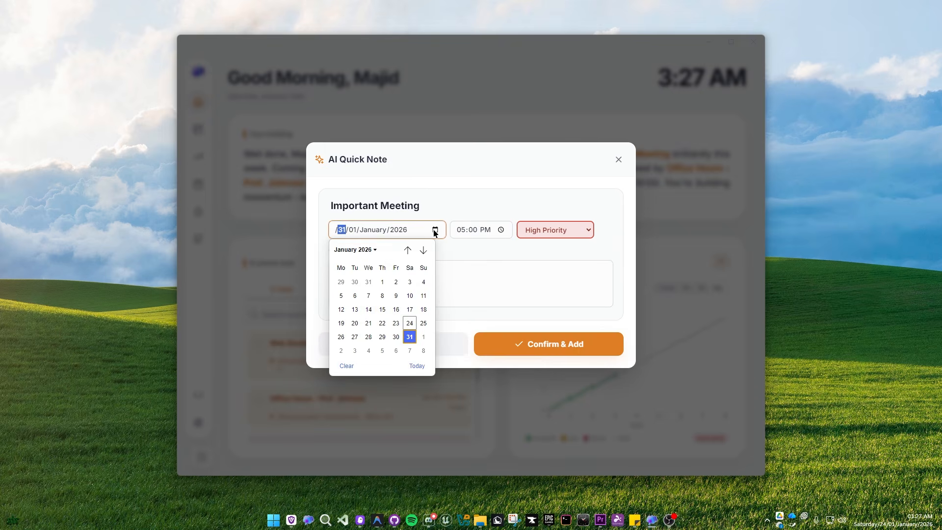
{"action": "left_click", "coordinate": [451, 274]}
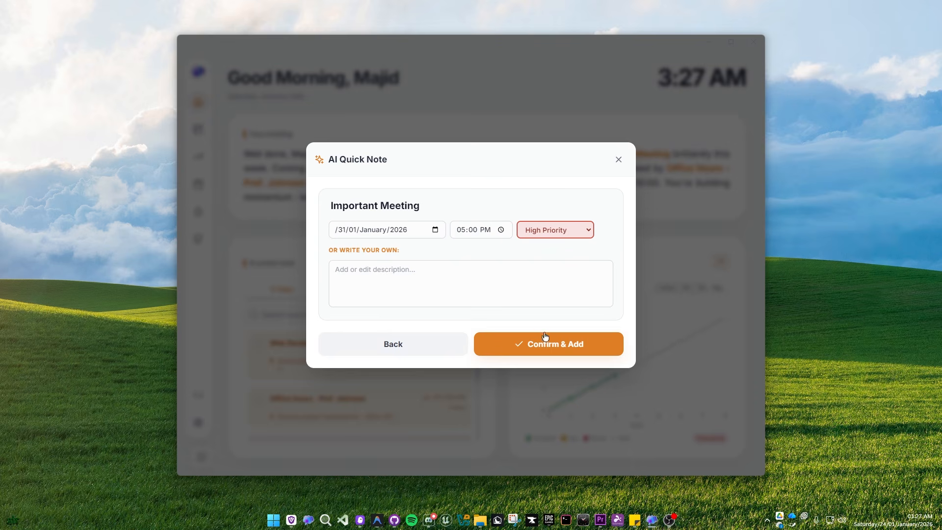
{"action": "left_click", "coordinate": [533, 277]}
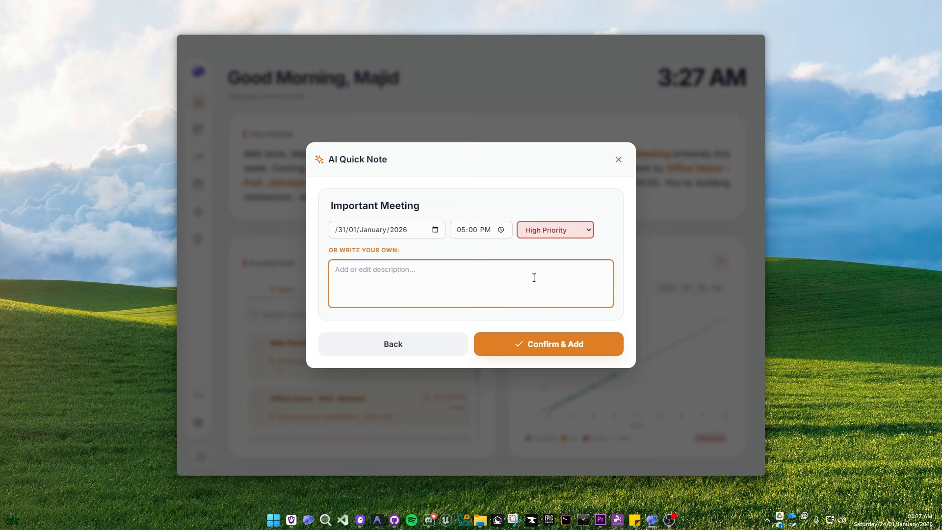
{"action": "left_click", "coordinate": [526, 344]}
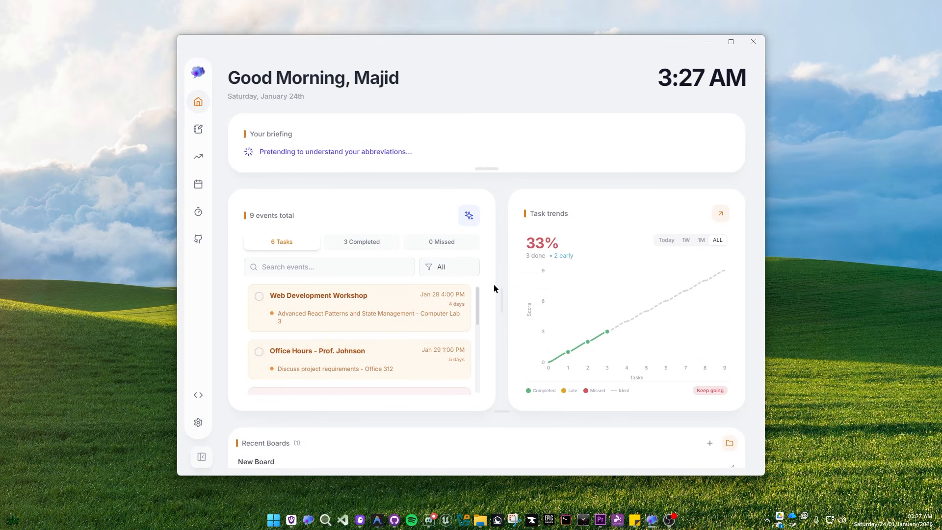
{"action": "scroll", "coordinate": [463, 370], "scroll_direction": "down", "scroll_amount": 5}
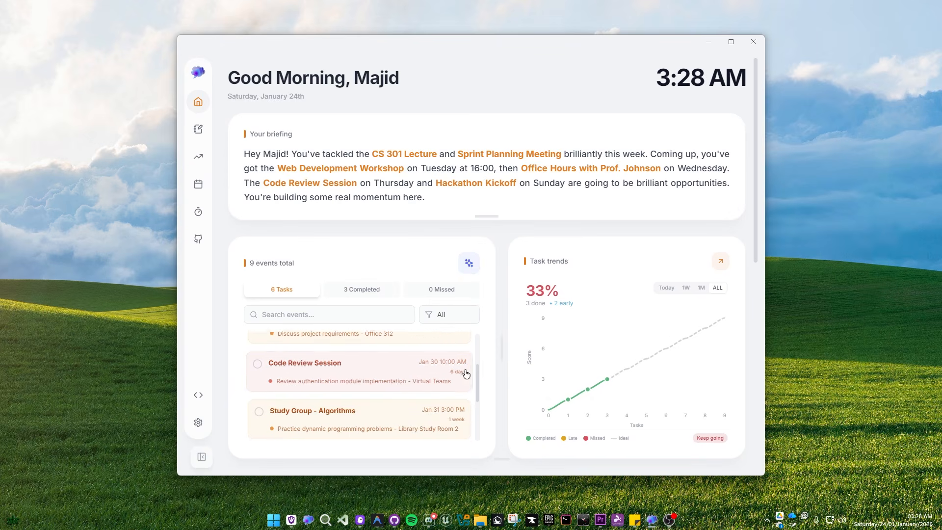
{"action": "scroll", "coordinate": [465, 374], "scroll_direction": "up", "scroll_amount": 2}
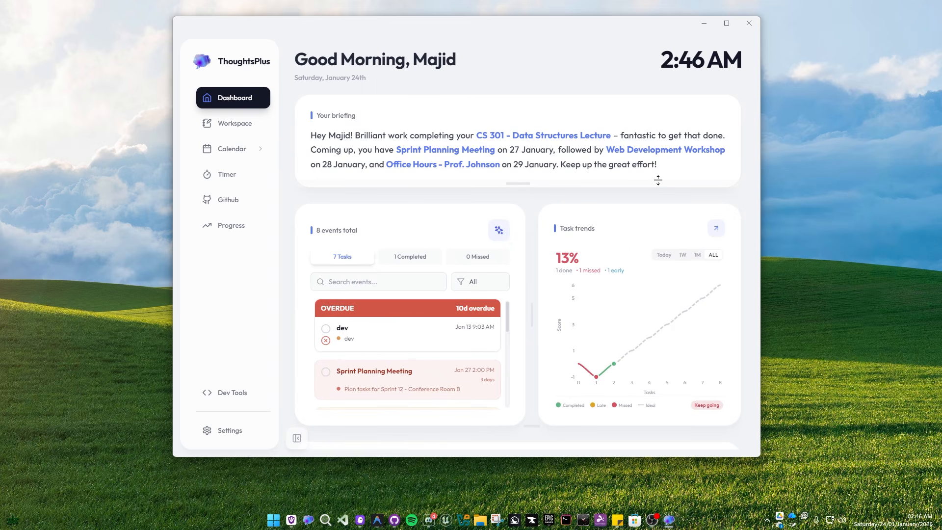
Step: Complete the overdue dev task and set its completion status to On Time, returning to the open task list
{"action": "left_click", "coordinate": [296, 438]}
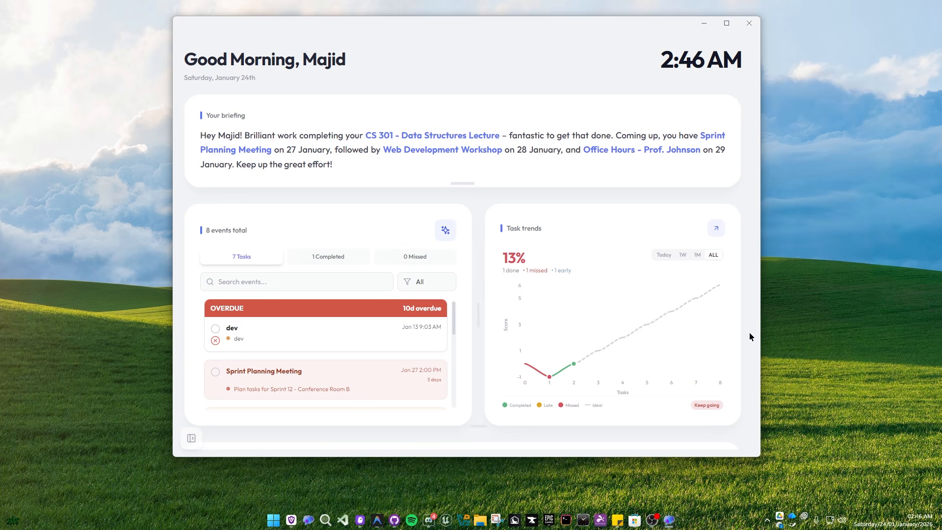
{"action": "left_click", "coordinate": [215, 328]}
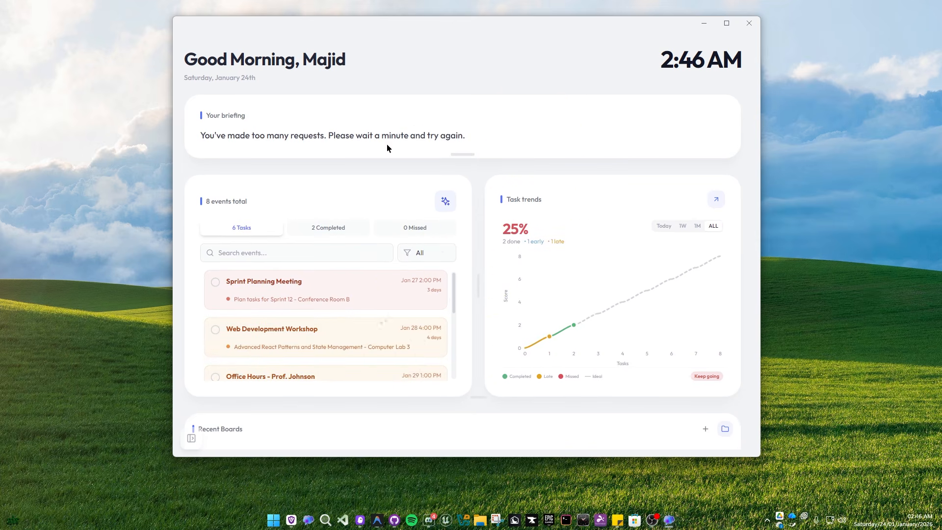
{"action": "left_click", "coordinate": [337, 226]}
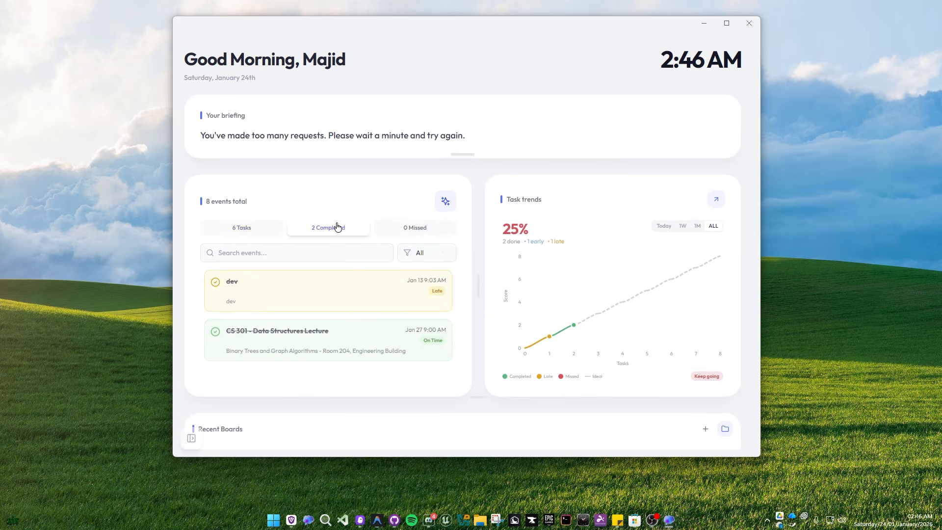
{"action": "left_click", "coordinate": [439, 295]}
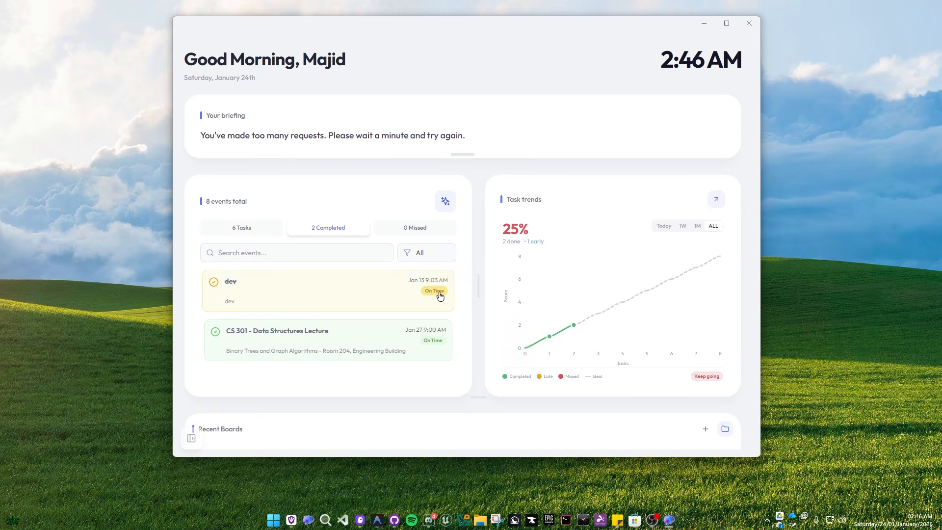
{"action": "left_click", "coordinate": [266, 232]}
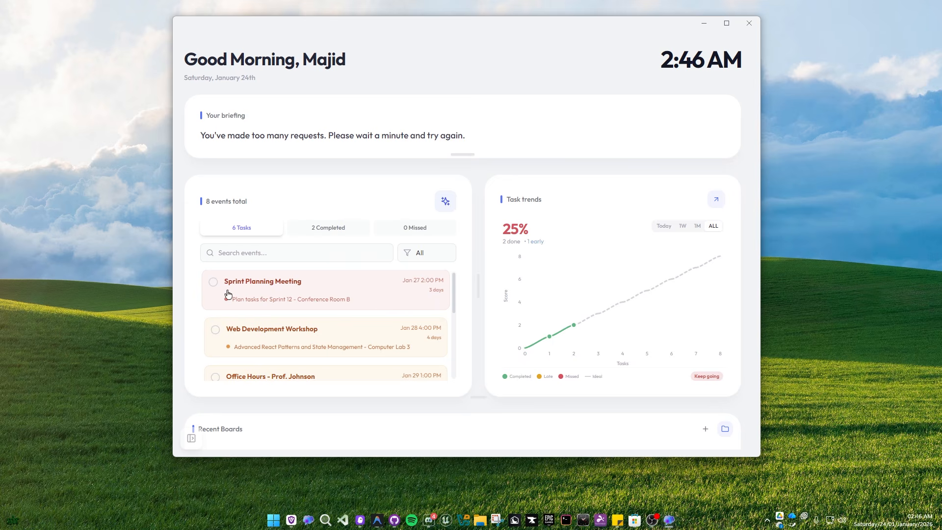
Step: Mark the Sprint Planning Meeting task as completed
{"action": "left_click", "coordinate": [213, 281]}
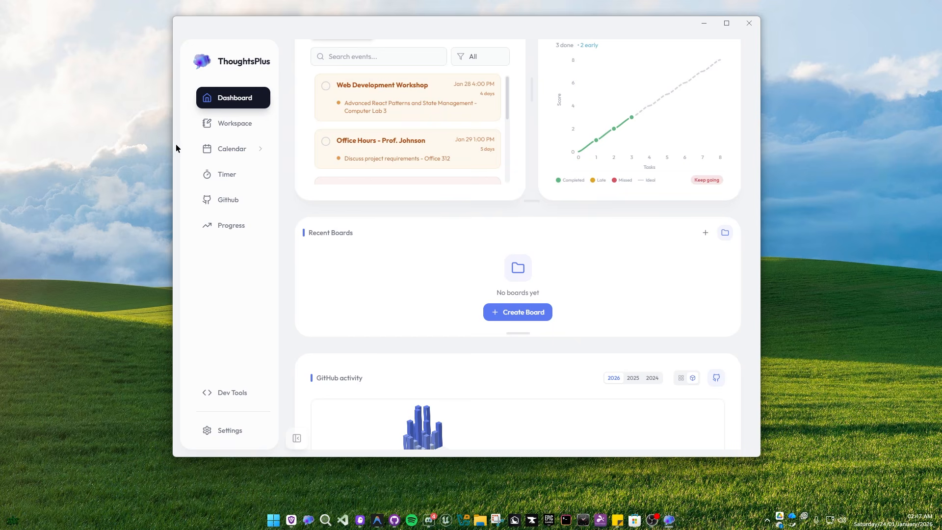
Step: Open the Workspace and check which file types can be created, without creating one
{"action": "left_click", "coordinate": [231, 125]}
{"action": "left_click", "coordinate": [229, 126]}
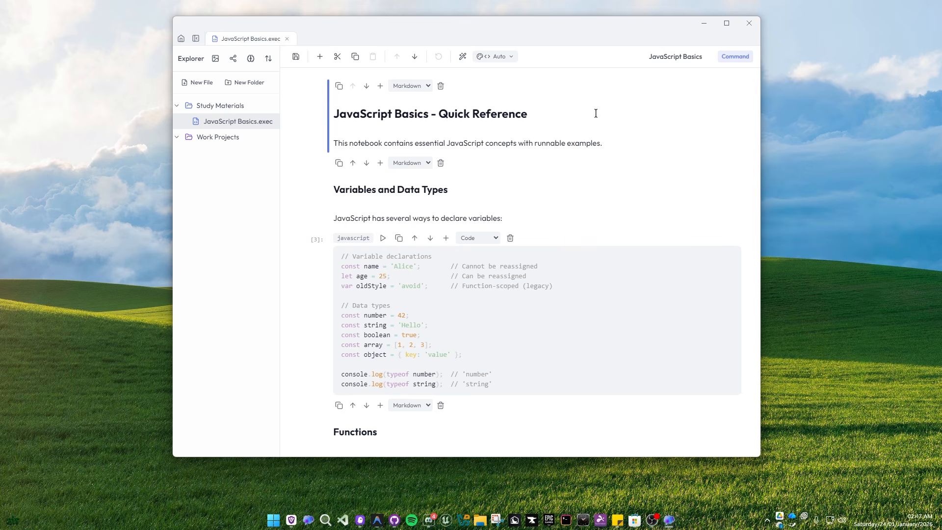
{"action": "left_click", "coordinate": [203, 84]}
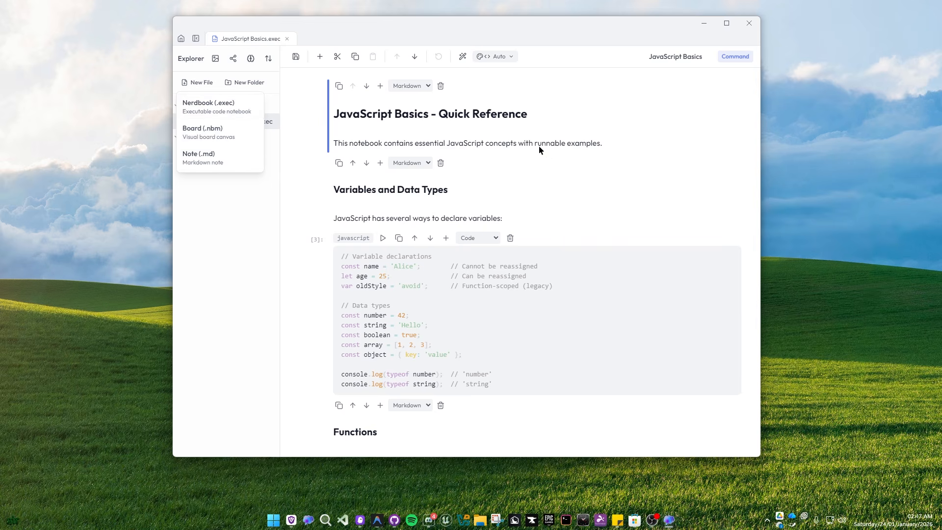
{"action": "left_click", "coordinate": [602, 177]}
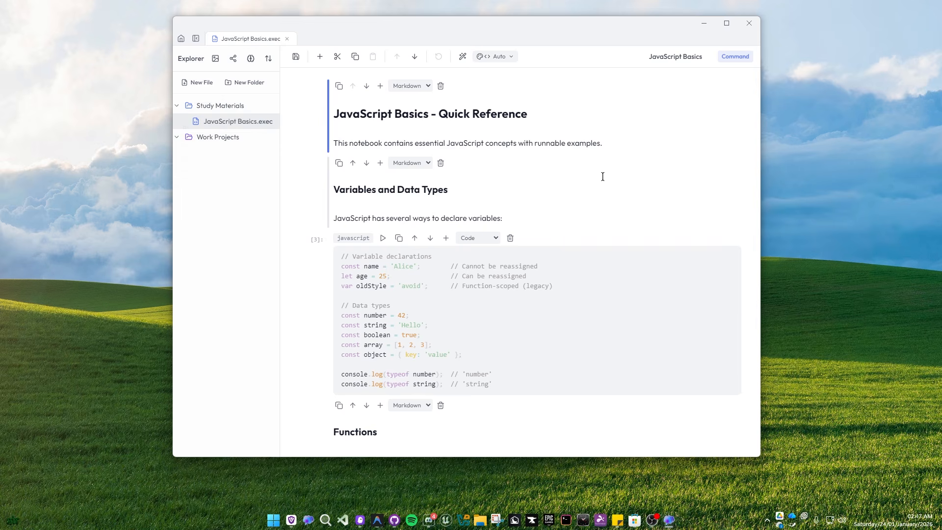
Step: Edit the JavaScript Basics introduction cell, check the formatting options for the word "examples", and add a new line after the sentence
{"action": "double_click", "coordinate": [488, 131]}
{"action": "left_click", "coordinate": [603, 127]}
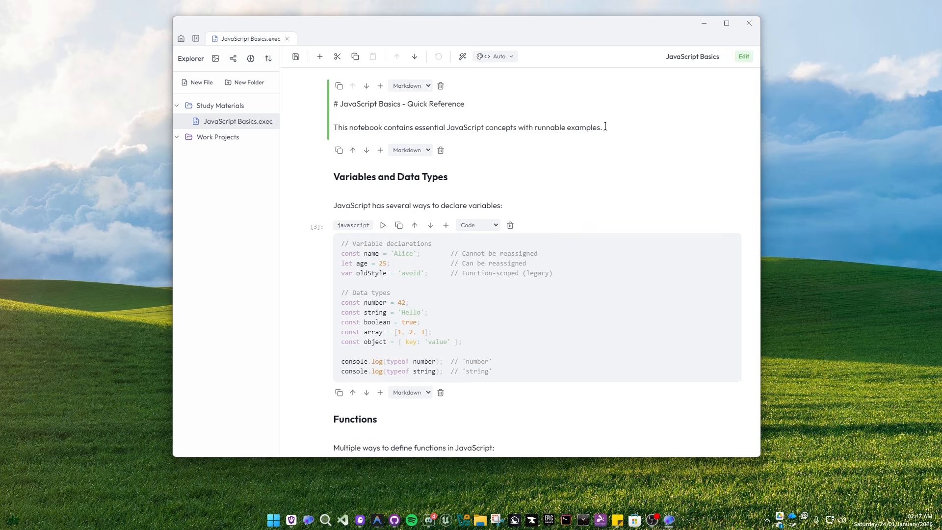
{"action": "double_click", "coordinate": [587, 127]}
{"action": "right_click", "coordinate": [583, 126]}
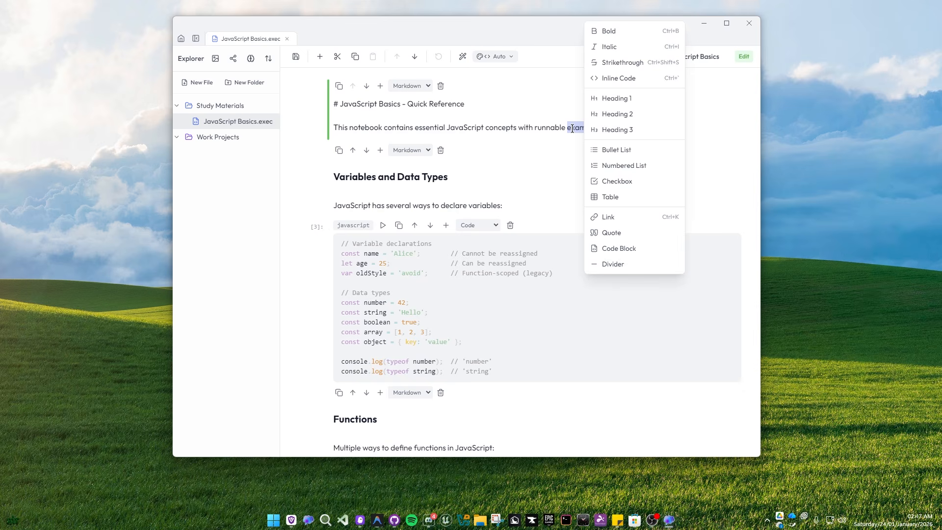
{"action": "left_click", "coordinate": [607, 127]}
{"action": "key", "text": "Return"}
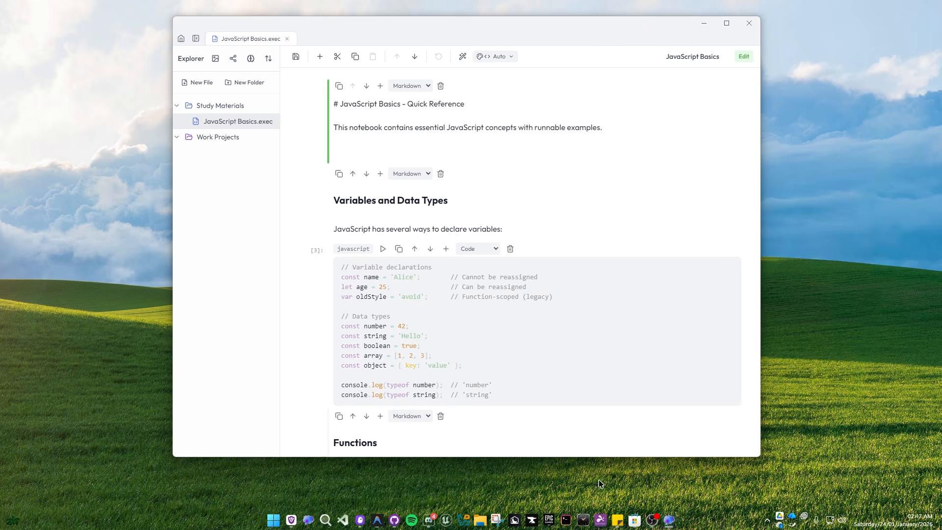
Step: Snip a region of the cloudy desktop wallpaper and paste the image below the introduction sentence
{"action": "left_click", "coordinate": [202, 26]}
{"action": "left_click_drag", "start_coordinate": [13, 95], "coordinate": [154, 193]}
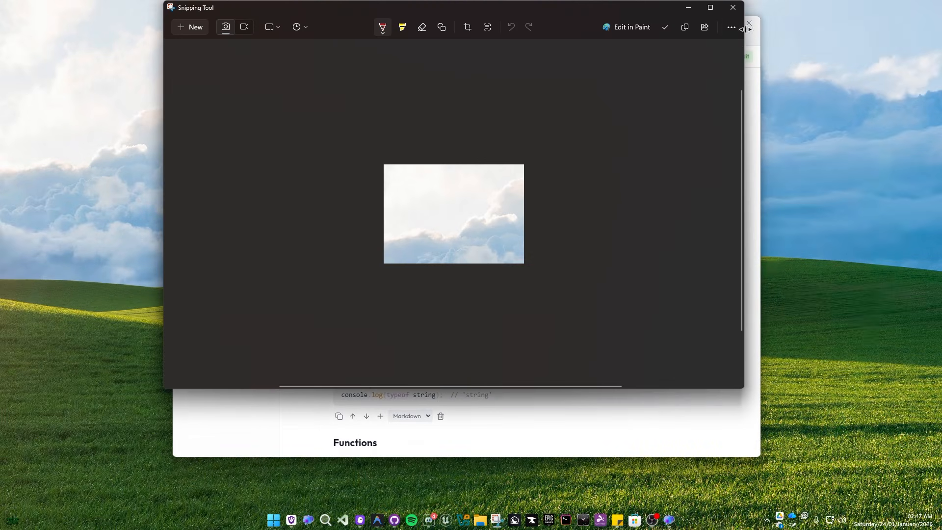
{"action": "left_click", "coordinate": [688, 10]}
{"action": "left_click", "coordinate": [368, 147]}
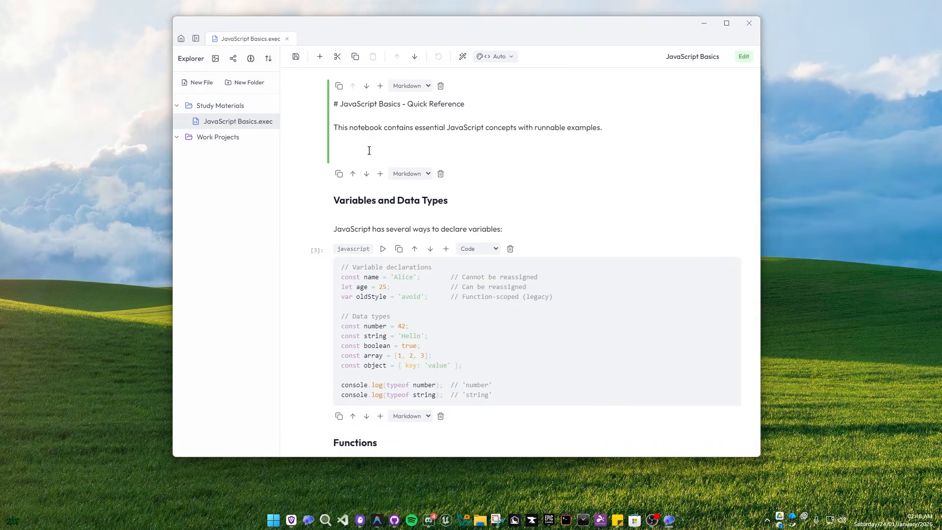
{"action": "key", "text": "ctrl+v"}
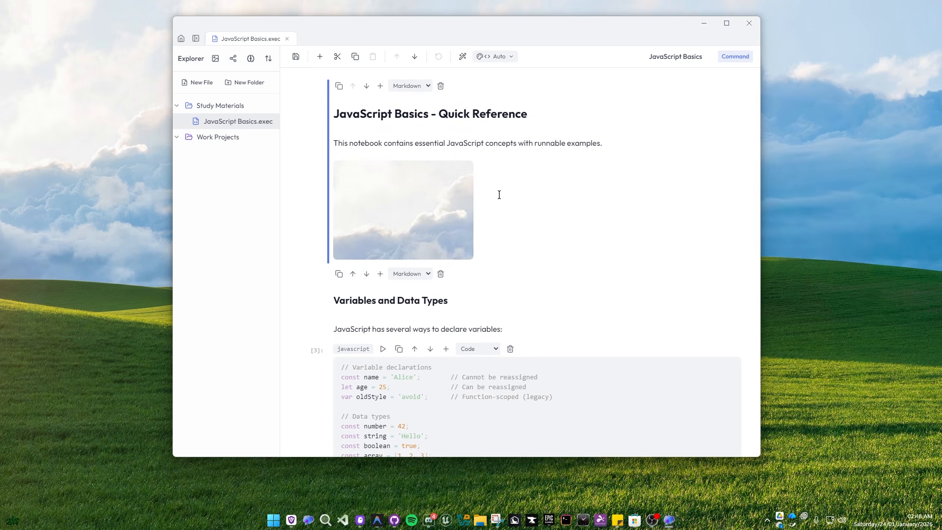
Step: Resize the pasted cloud image to a width of 686 px with Crop to fill enabled
{"action": "double_click", "coordinate": [429, 193]}
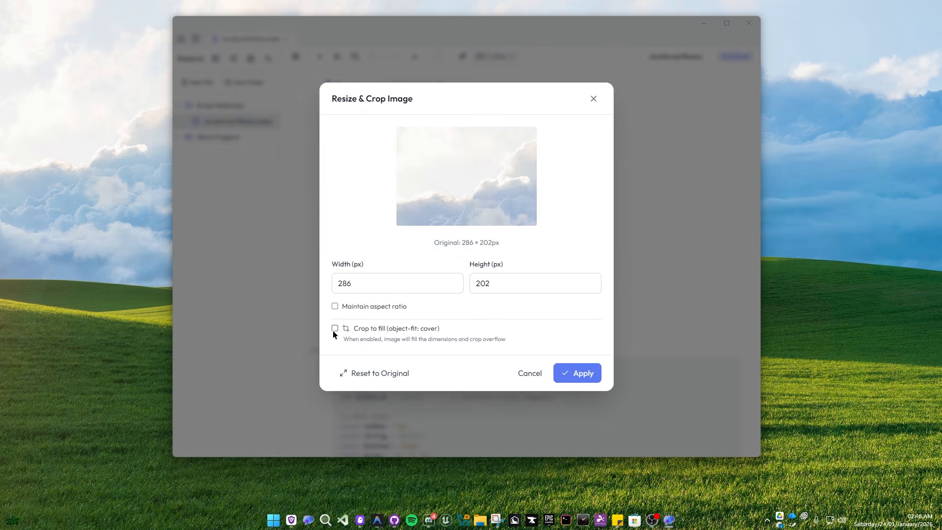
{"action": "left_click", "coordinate": [397, 283]}
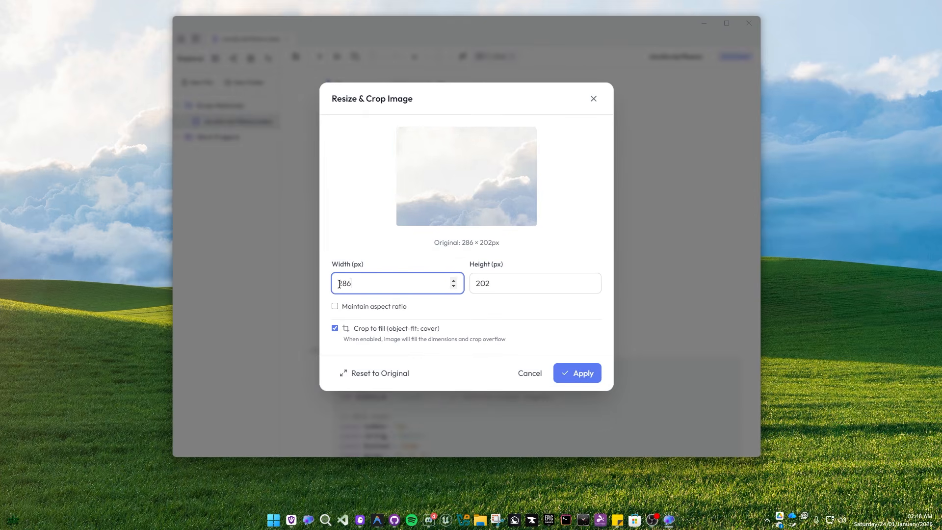
{"action": "left_click", "coordinate": [342, 283]}
{"action": "key", "text": "BackSpace"}
{"action": "type", "text": "6"}
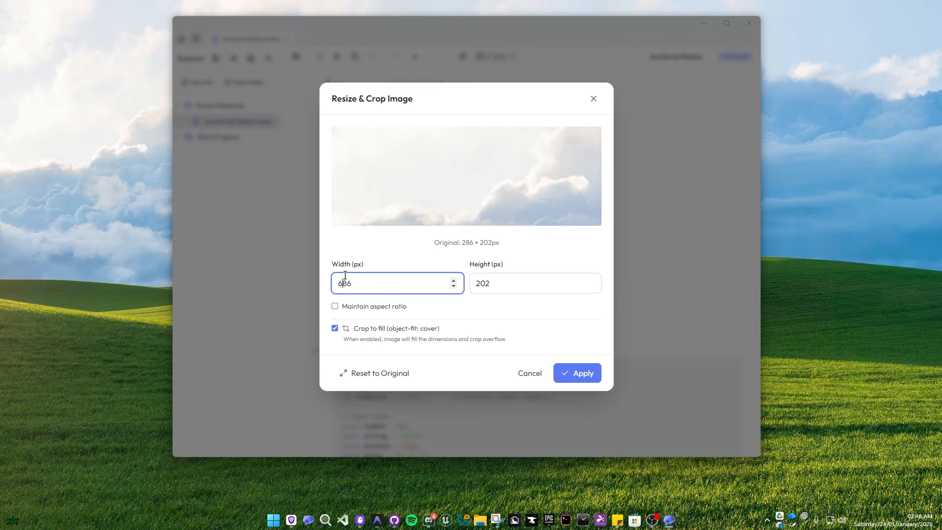
{"action": "left_click", "coordinate": [578, 375]}
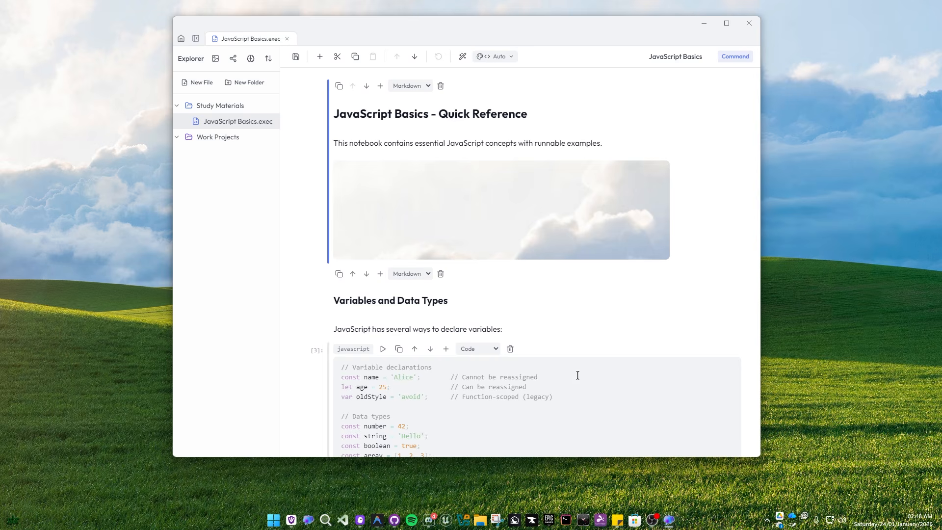
Step: Insert a Markdown table below the image in the introduction cell and render the cell
{"action": "double_click", "coordinate": [698, 237]}
{"action": "key", "text": "Return"}
{"action": "key", "text": "Return"}
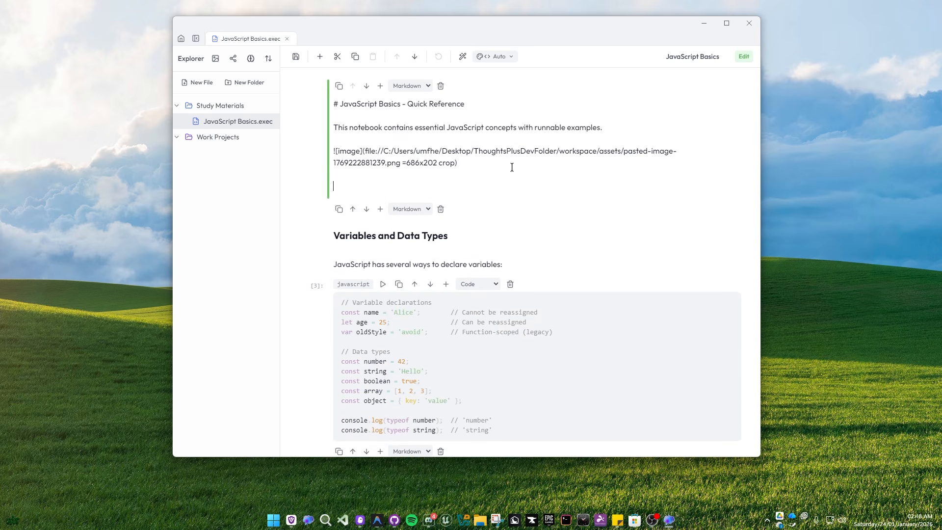
{"action": "right_click", "coordinate": [346, 186]}
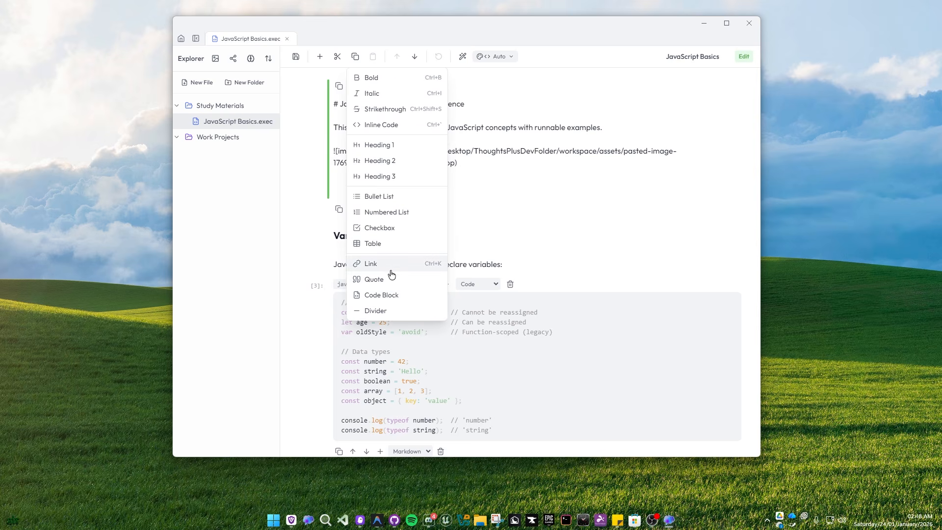
{"action": "left_click", "coordinate": [382, 243]}
{"action": "key", "text": "Escape"}
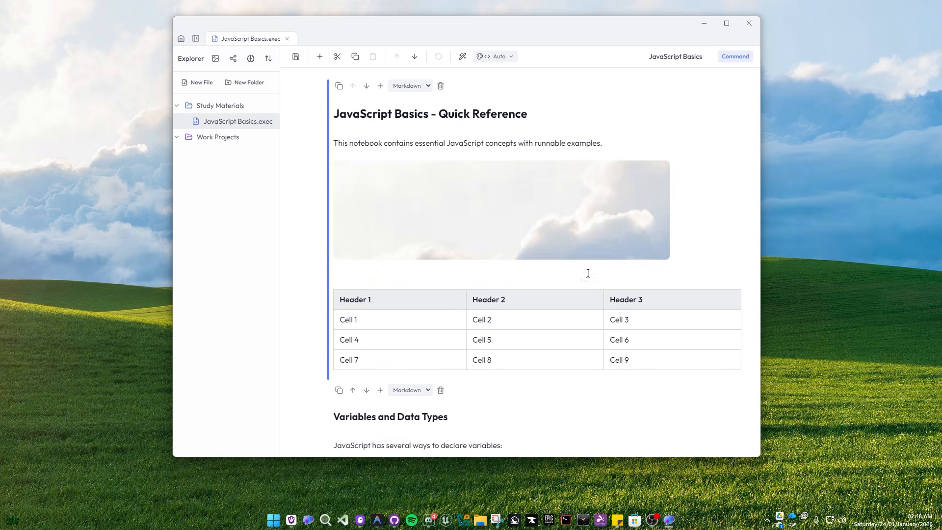
Step: Replace the table's placeholder content with the clipboard's task data for DEV-001 to DEV-004 and apply it
{"action": "scroll", "coordinate": [608, 294], "scroll_direction": "down", "scroll_amount": 2}
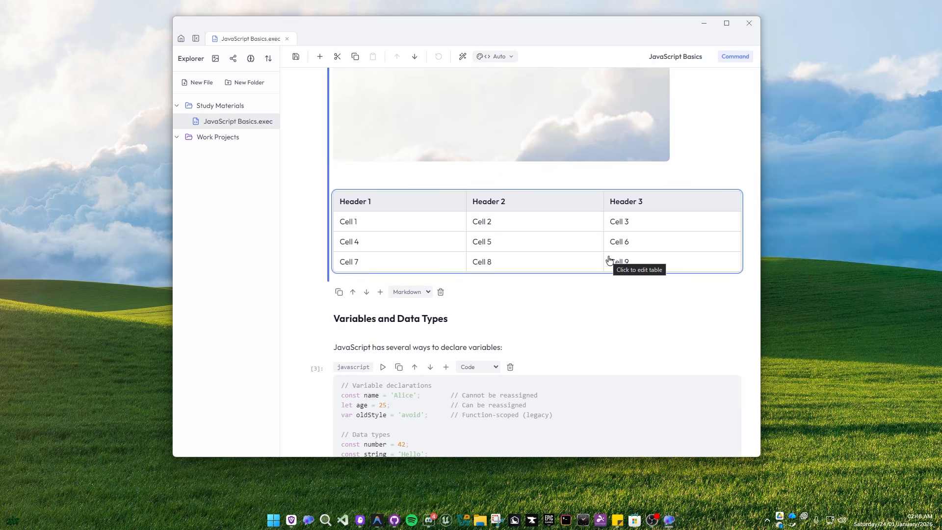
{"action": "left_click", "coordinate": [705, 225]}
{"action": "left_click", "coordinate": [263, 354]}
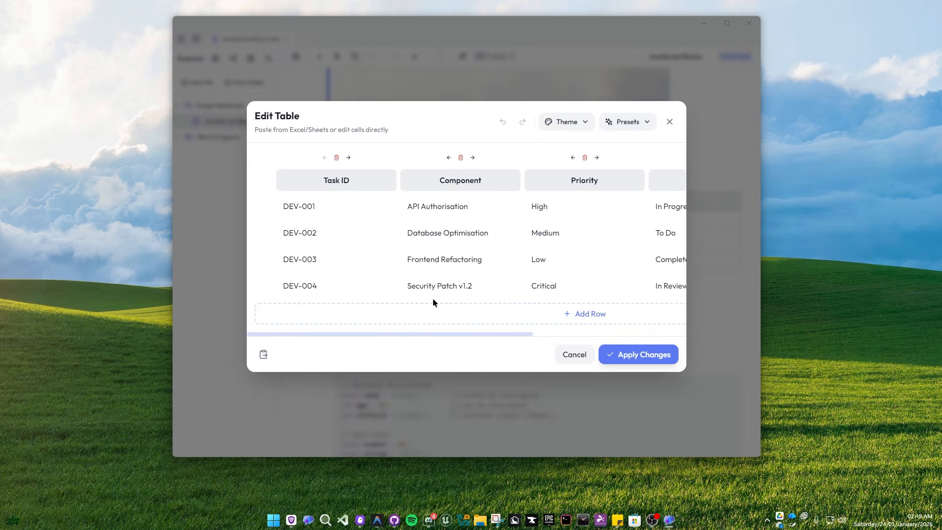
{"action": "left_click", "coordinate": [637, 355]}
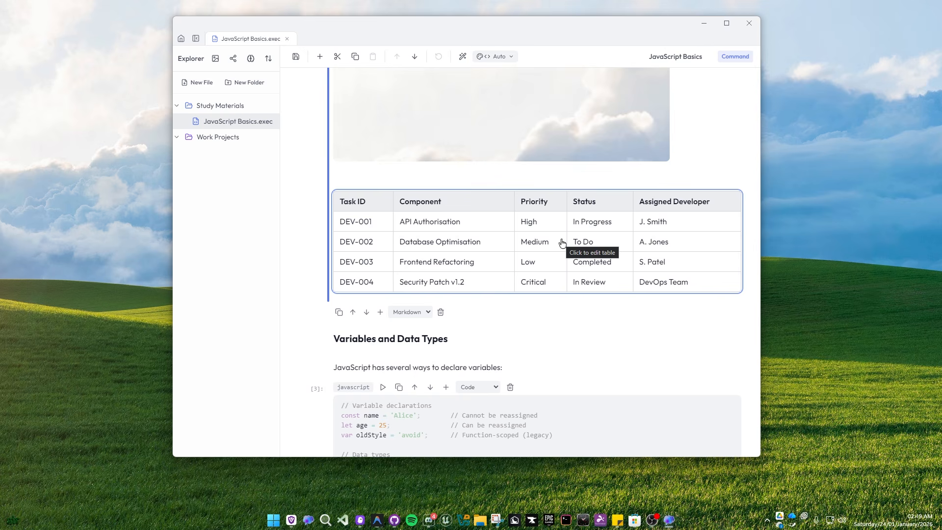
Step: Style the table with a highlighted first column, alternate row colors and the red highlight color
{"action": "left_click", "coordinate": [562, 243]}
{"action": "left_click", "coordinate": [574, 126]}
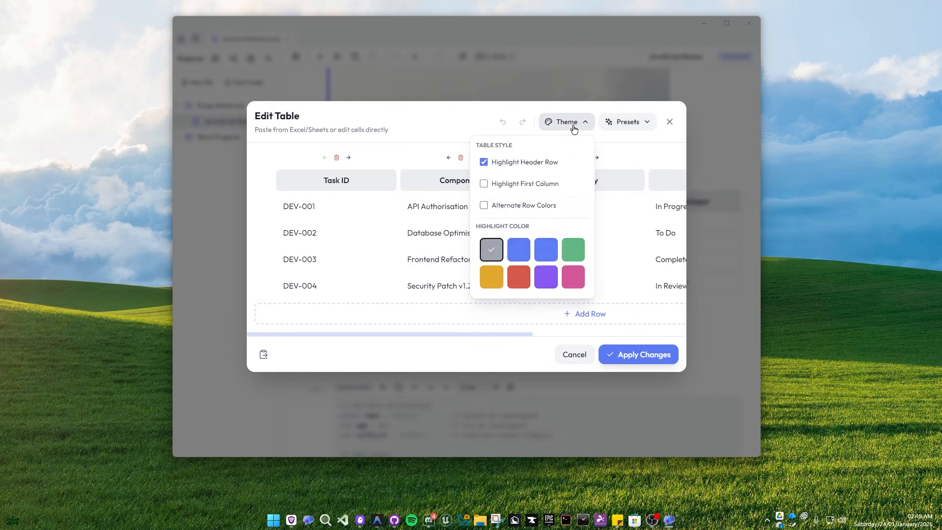
{"action": "left_click", "coordinate": [483, 184]}
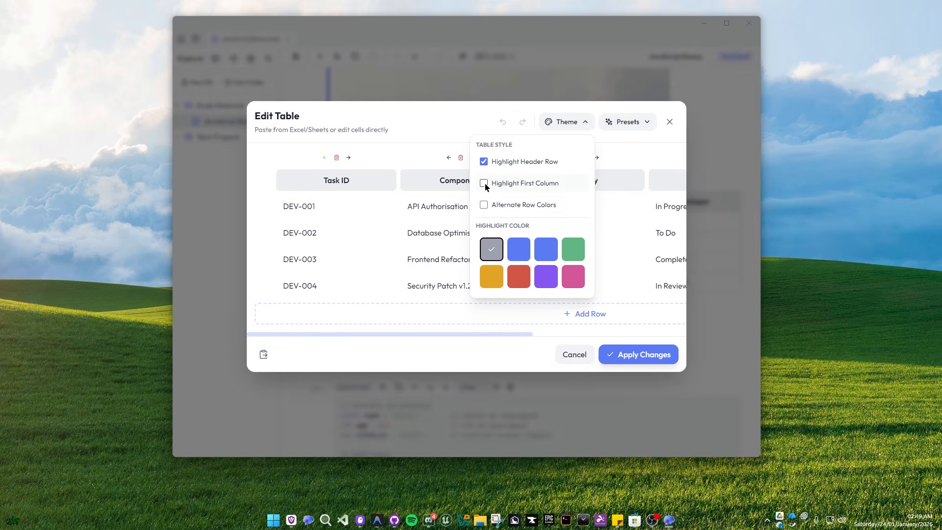
{"action": "left_click", "coordinate": [483, 205]}
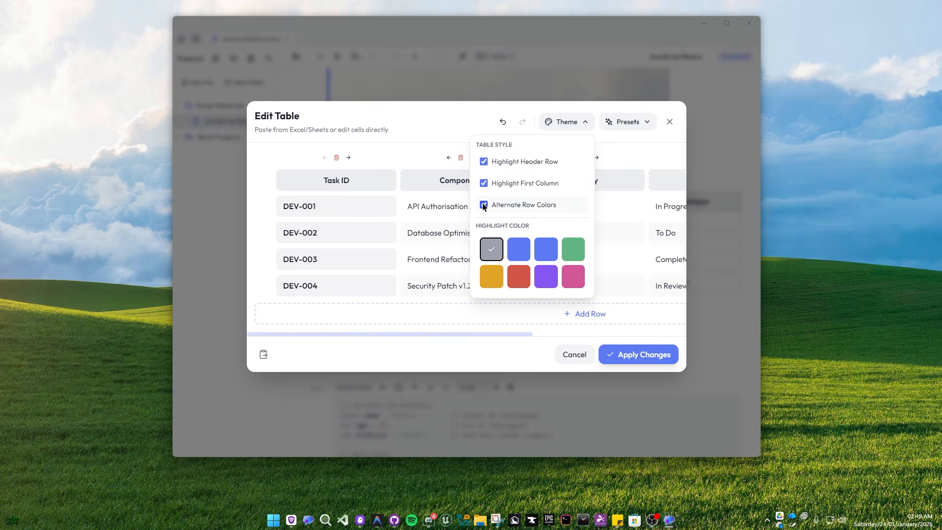
{"action": "left_click", "coordinate": [518, 248]}
{"action": "left_click", "coordinate": [519, 275]}
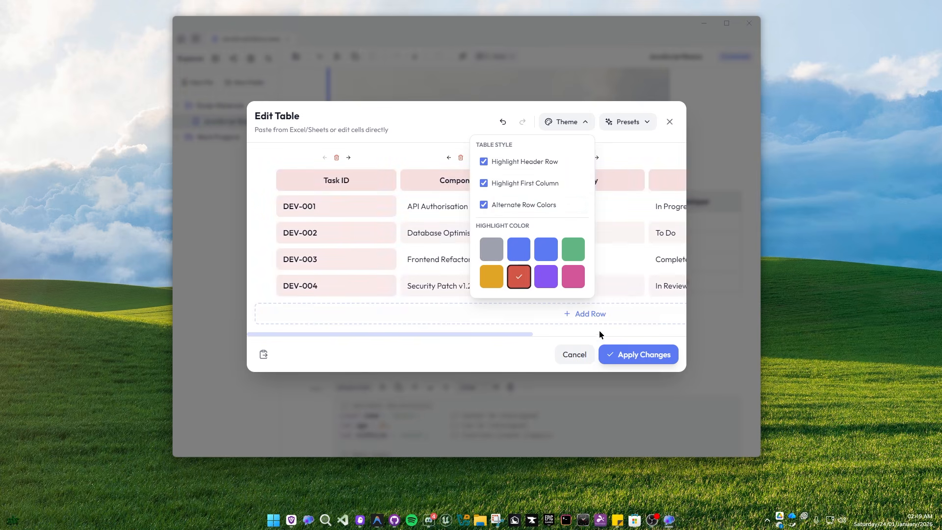
{"action": "left_click", "coordinate": [632, 355]}
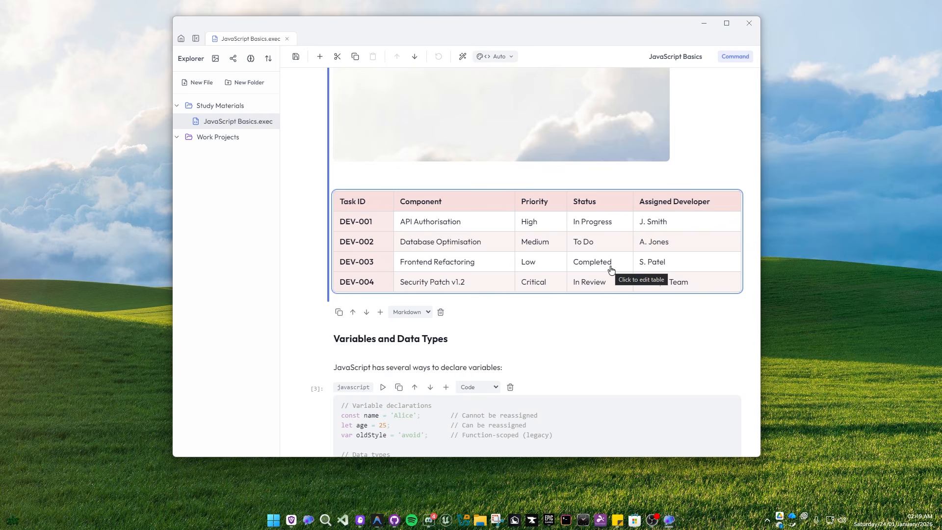
Step: Turn on Auto-Number Rows for the table, add two empty rows and apply the changes
{"action": "left_click", "coordinate": [610, 270]}
{"action": "left_click", "coordinate": [631, 126]}
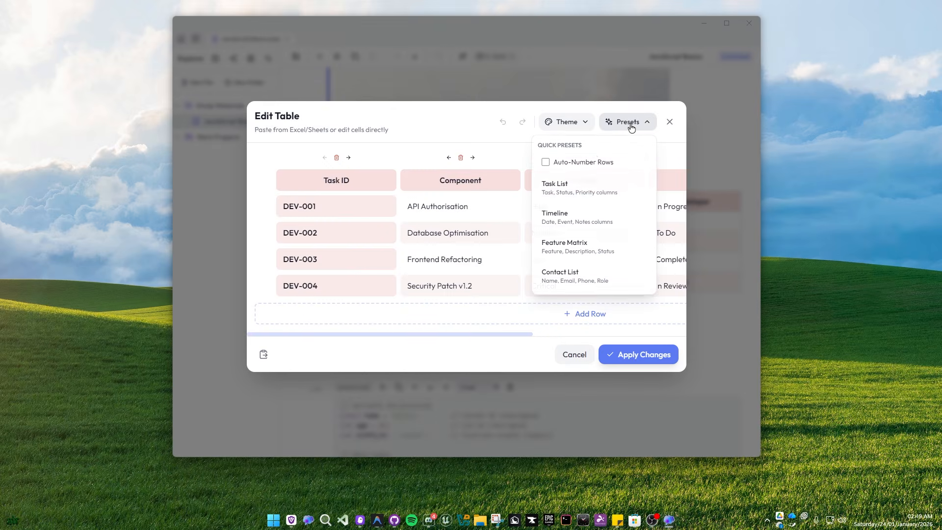
{"action": "left_click", "coordinate": [545, 162]}
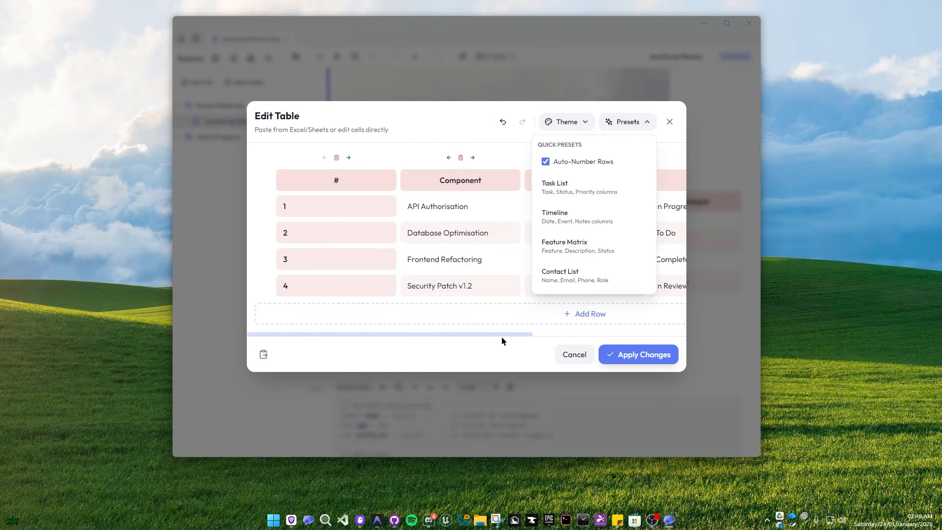
{"action": "left_click", "coordinate": [546, 319]}
{"action": "left_click", "coordinate": [477, 329]}
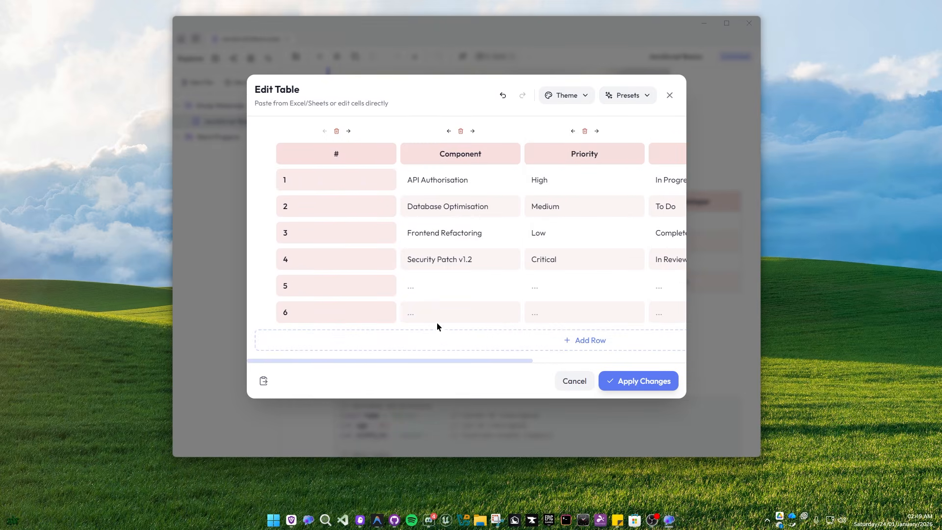
{"action": "left_click", "coordinate": [613, 381]}
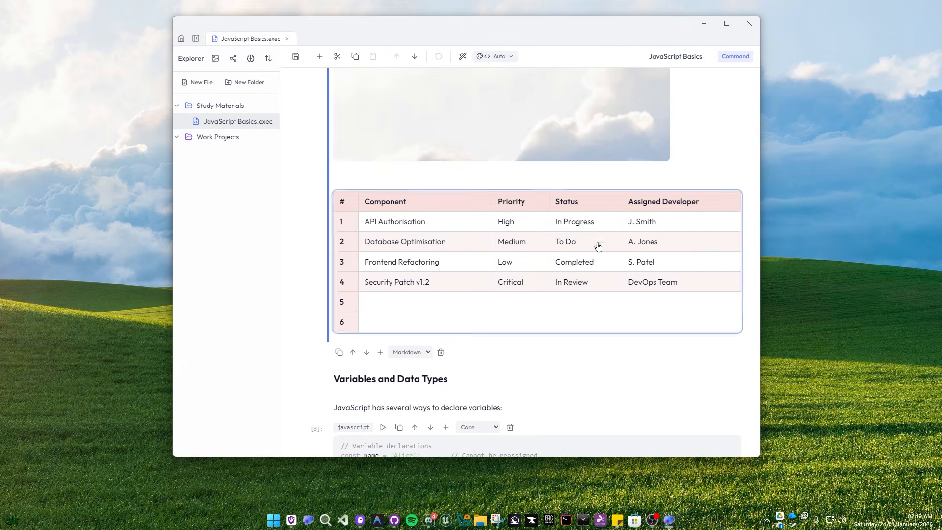
Step: Cut the table's Markdown rows out of the introduction cell's source and render the cell
{"action": "left_click", "coordinate": [580, 289]}
{"action": "left_click", "coordinate": [669, 95]}
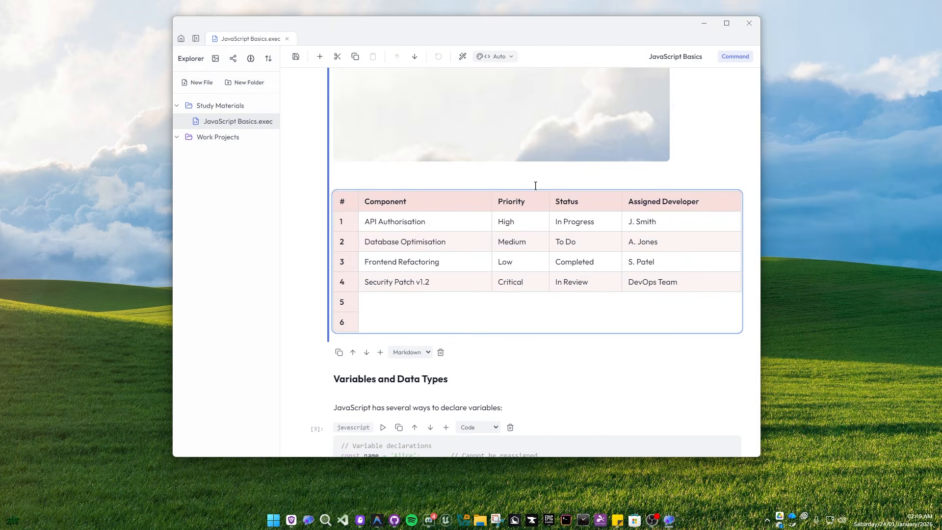
{"action": "left_click", "coordinate": [534, 185]}
{"action": "left_click_drag", "start_coordinate": [404, 305], "coordinate": [311, 228]}
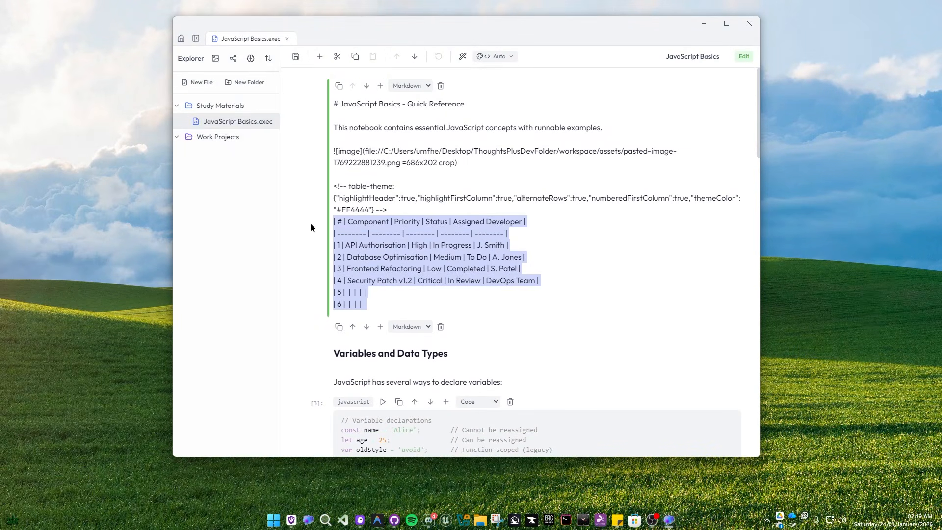
{"action": "key", "text": "ctrl+x"}
{"action": "key", "text": "ctrl+z"}
{"action": "key", "text": "ctrl+x"}
{"action": "key", "text": "Escape"}
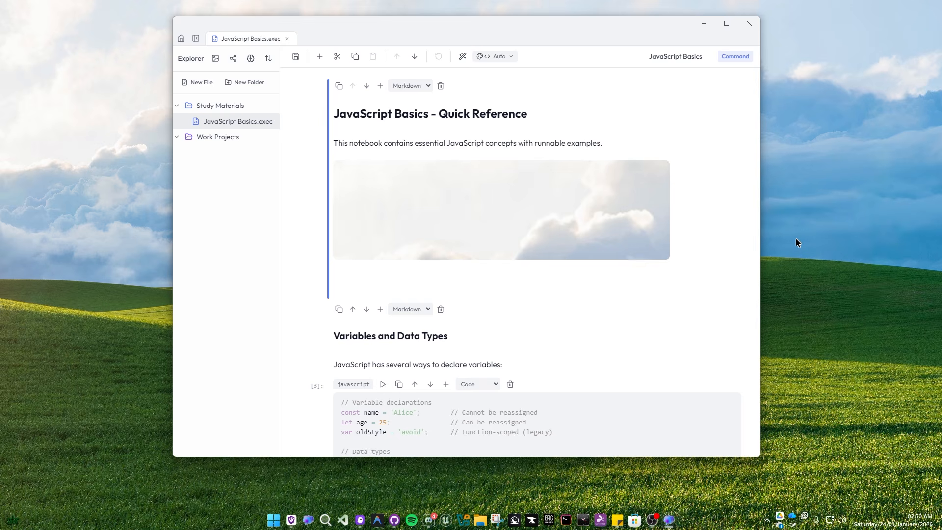
Step: Run the JavaScript code cell under Variables and Data Types
{"action": "scroll", "coordinate": [681, 271], "scroll_direction": "down", "scroll_amount": 3}
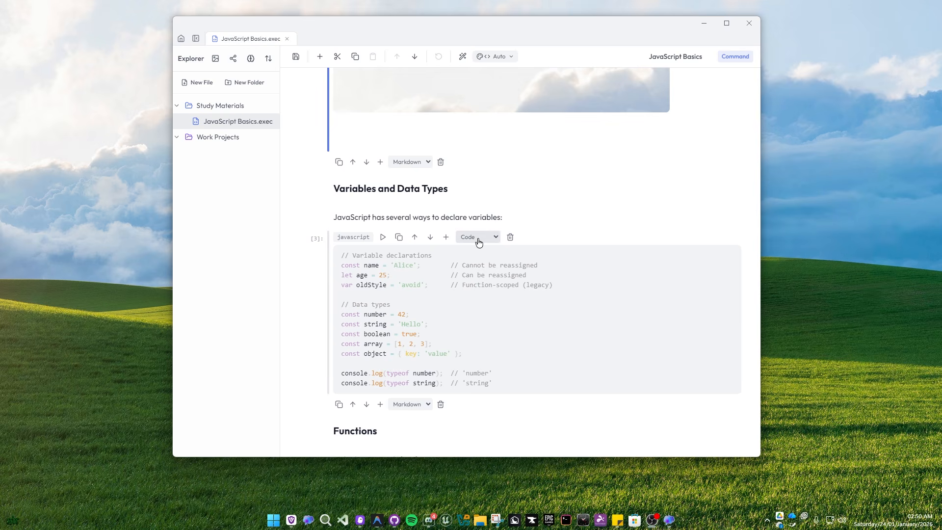
{"action": "left_click", "coordinate": [383, 237]}
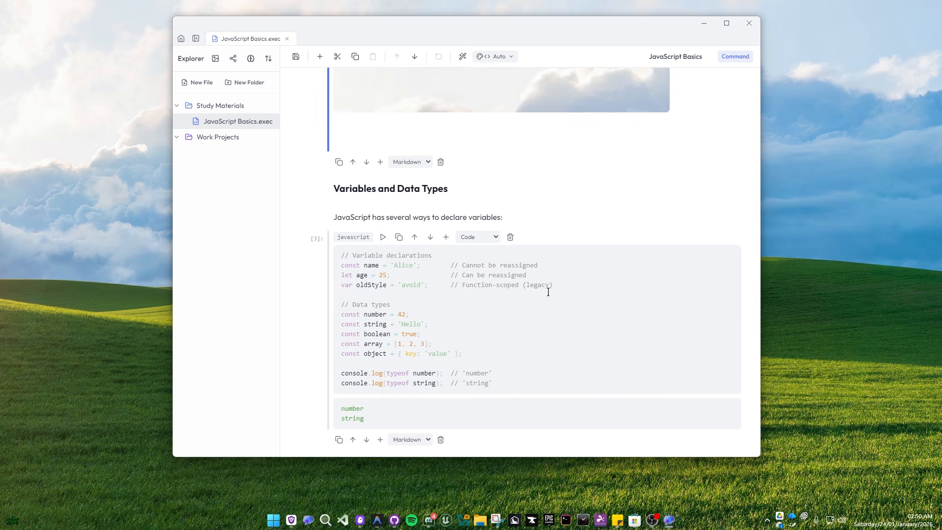
Step: Switch the variables code cell to the Markdown type and back to Code
{"action": "left_click", "coordinate": [484, 241]}
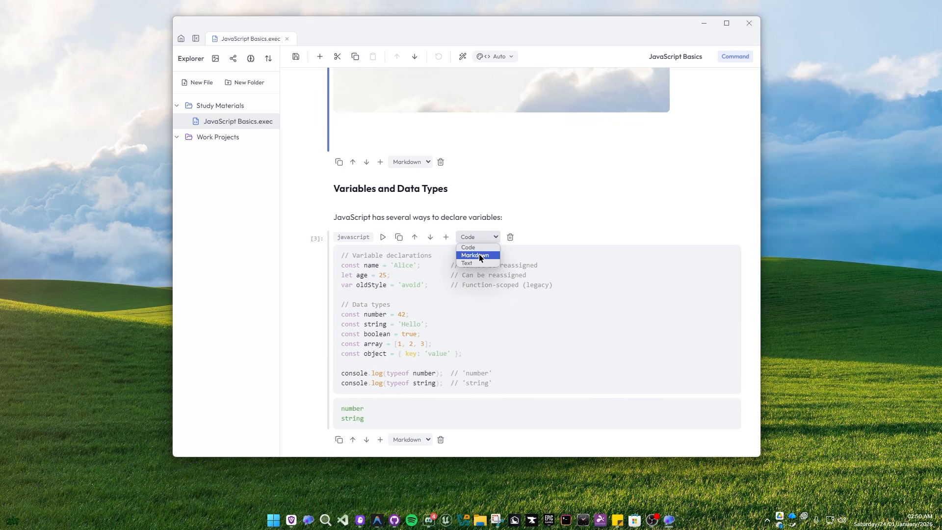
{"action": "left_click", "coordinate": [479, 254]}
{"action": "left_click", "coordinate": [414, 237]}
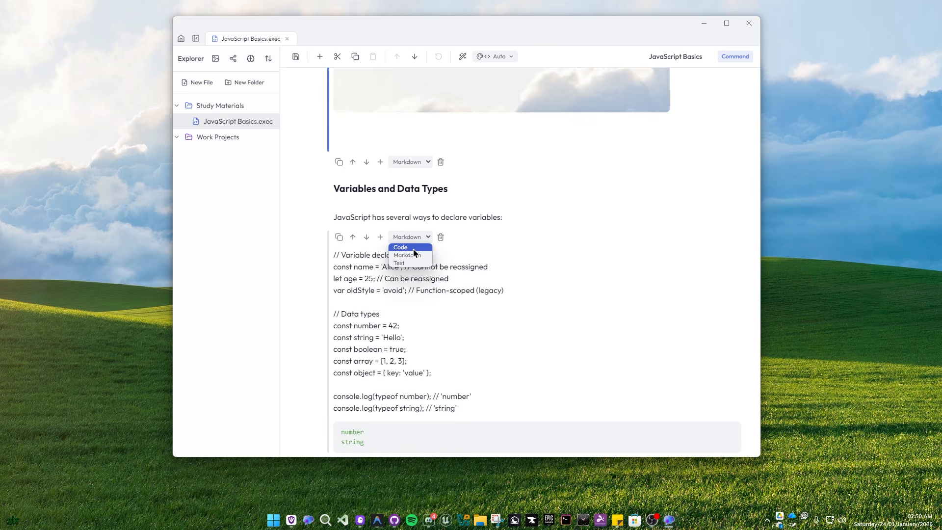
{"action": "left_click", "coordinate": [413, 247]}
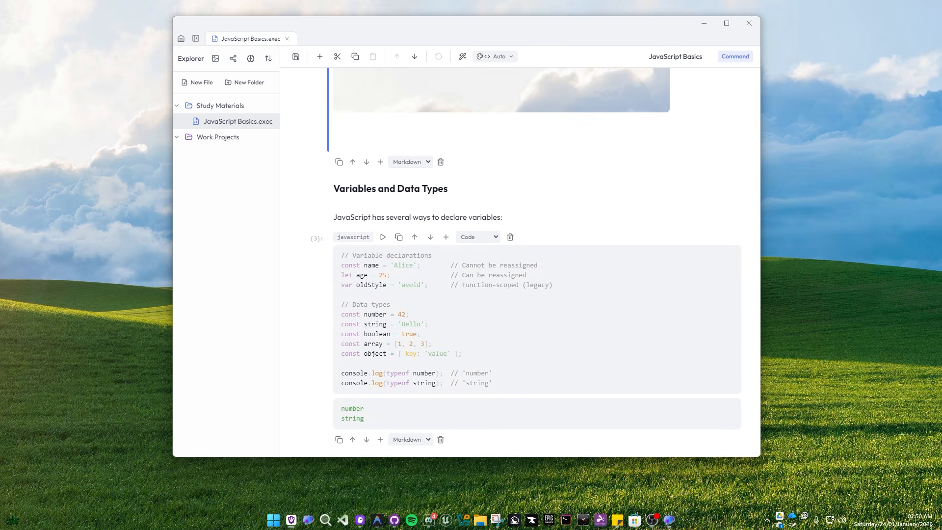
Step: Replace the variables cell's code with the clipboard's Python calculate_century_year function, run it, and render the heading cell above
{"action": "left_click", "coordinate": [534, 297]}
{"action": "key", "text": "ctrl+a"}
{"action": "key", "text": "BackSpace"}
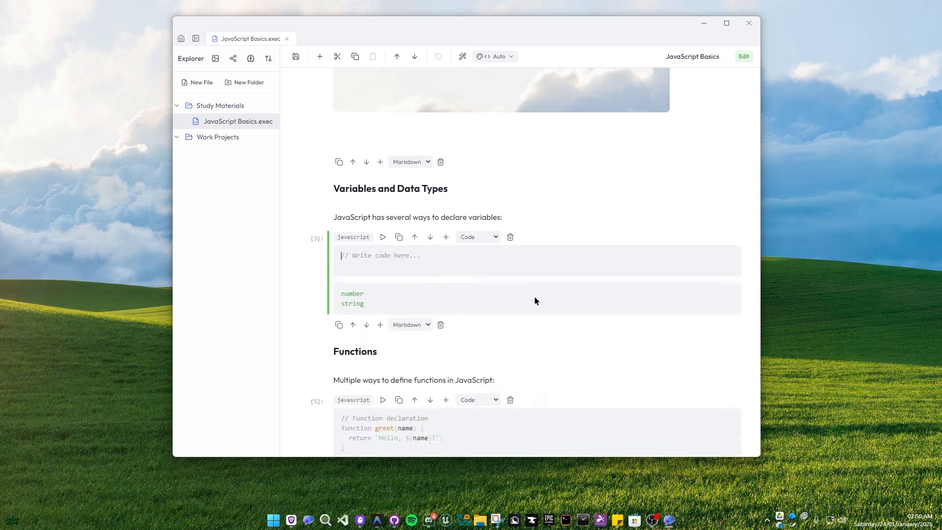
{"action": "key", "text": "ctrl+v"}
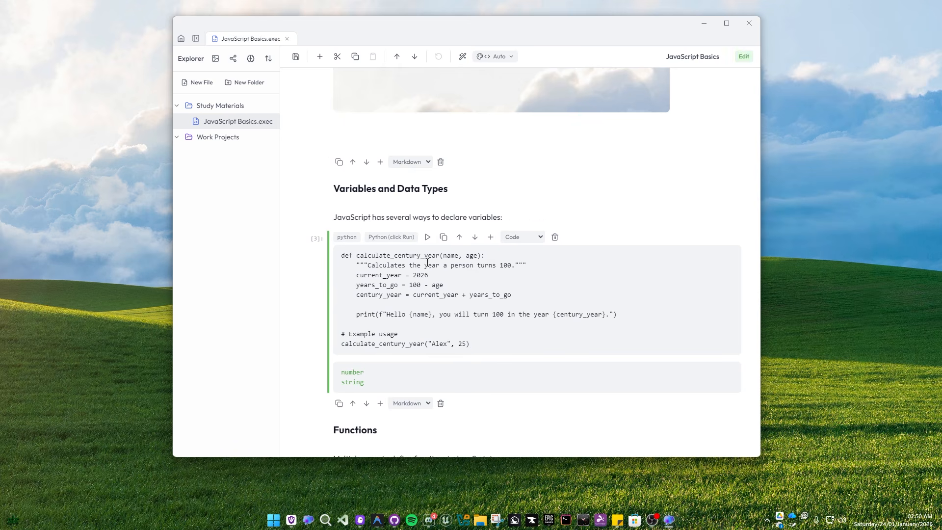
{"action": "left_click", "coordinate": [491, 217]}
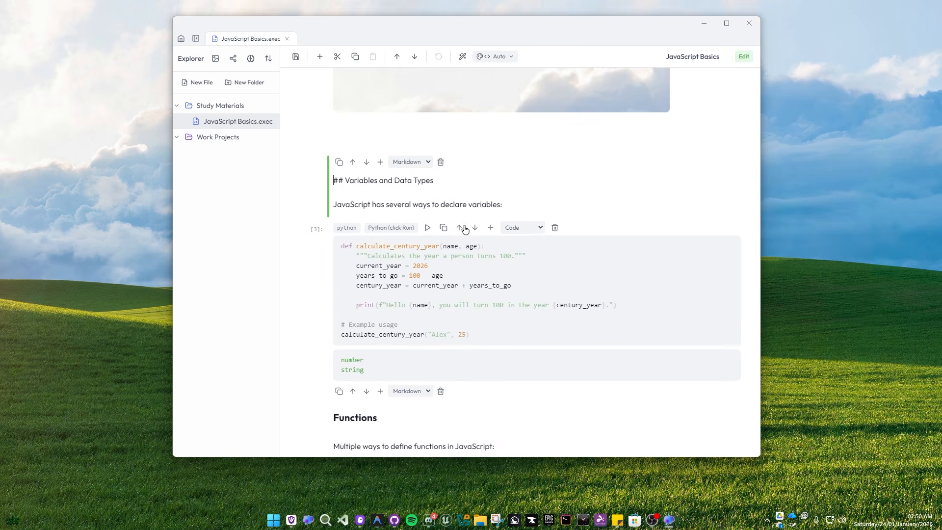
{"action": "left_click", "coordinate": [429, 227]}
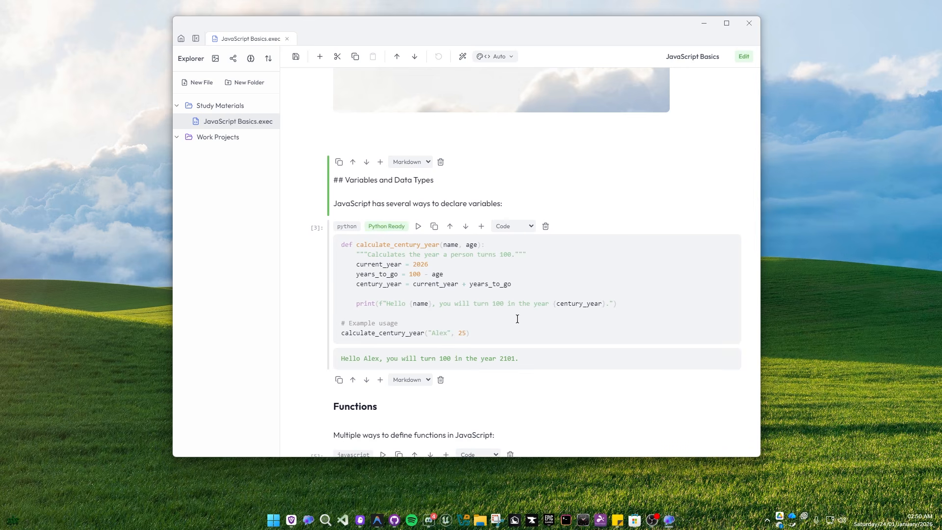
{"action": "left_click", "coordinate": [504, 195]}
{"action": "key", "text": "shift+Return"}
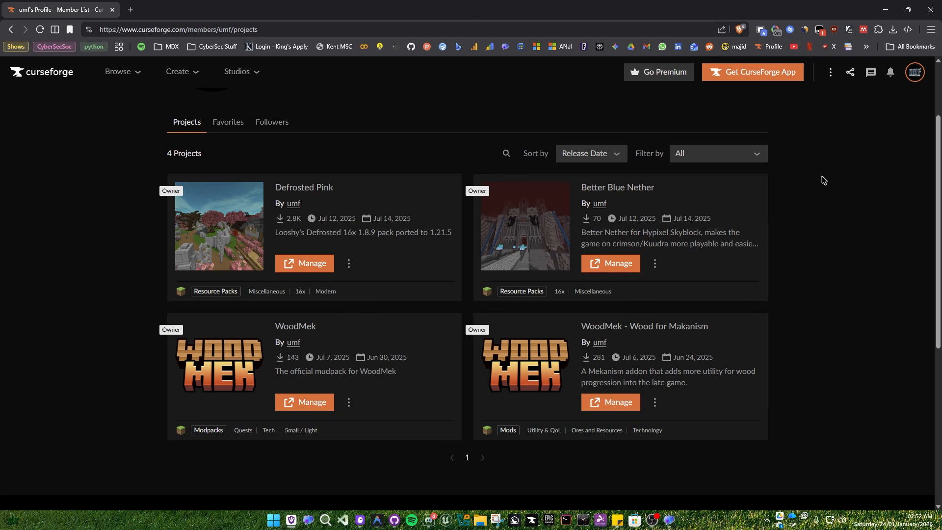
Step: Save the quick note "Develop a new app" with Quick Capture from over the browser page
{"action": "key", "text": "ctrl+shift+n"}
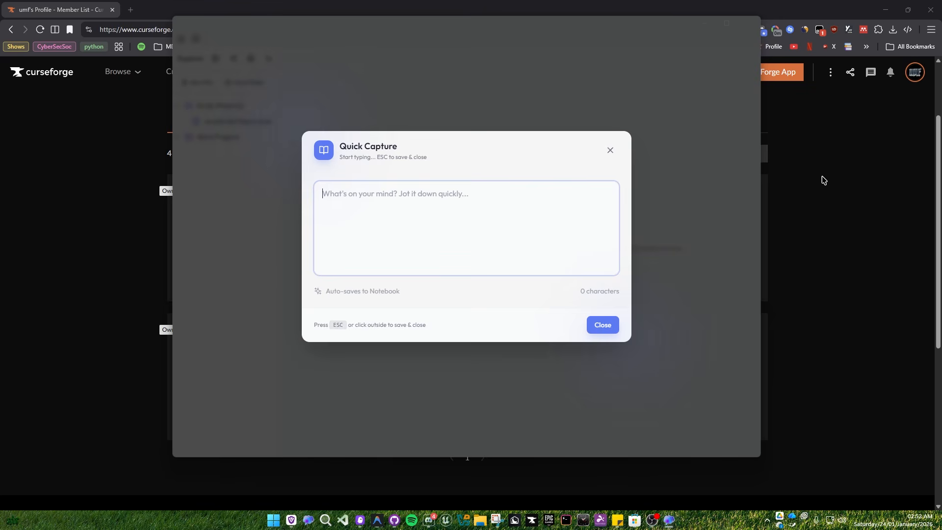
{"action": "type", "text": "Develop a new "}
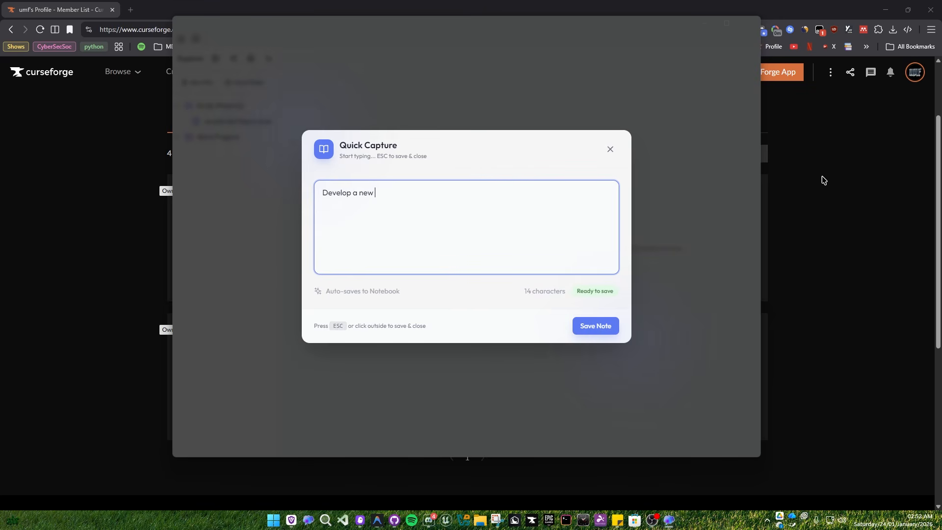
{"action": "type", "text": "app"}
{"action": "key", "text": "Escape"}
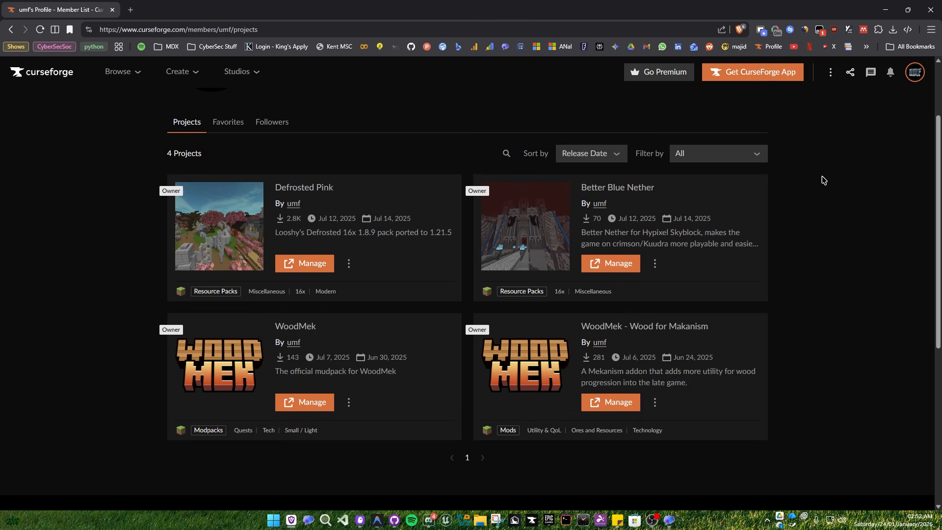
Step: Switch back to ThoughtsPlus Notes and open the captured note in the Quick Notes folder to check its text
{"action": "scroll", "coordinate": [711, 223], "scroll_direction": "down", "scroll_amount": 2}
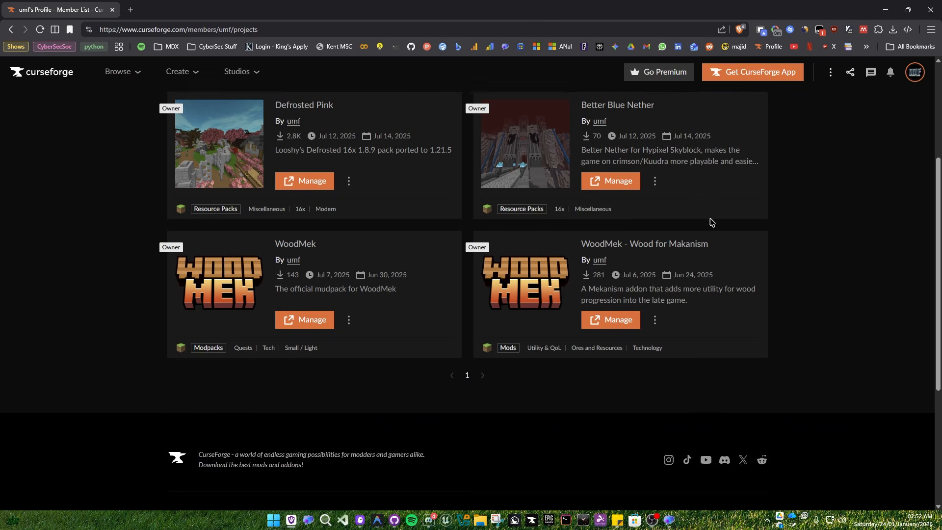
{"action": "scroll", "coordinate": [739, 227], "scroll_direction": "up", "scroll_amount": 2}
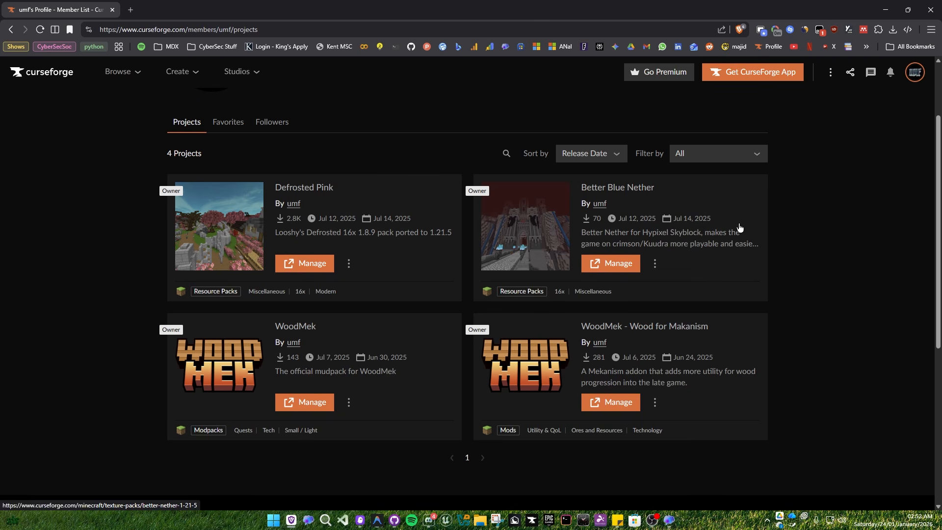
{"action": "left_click", "coordinate": [885, 9]}
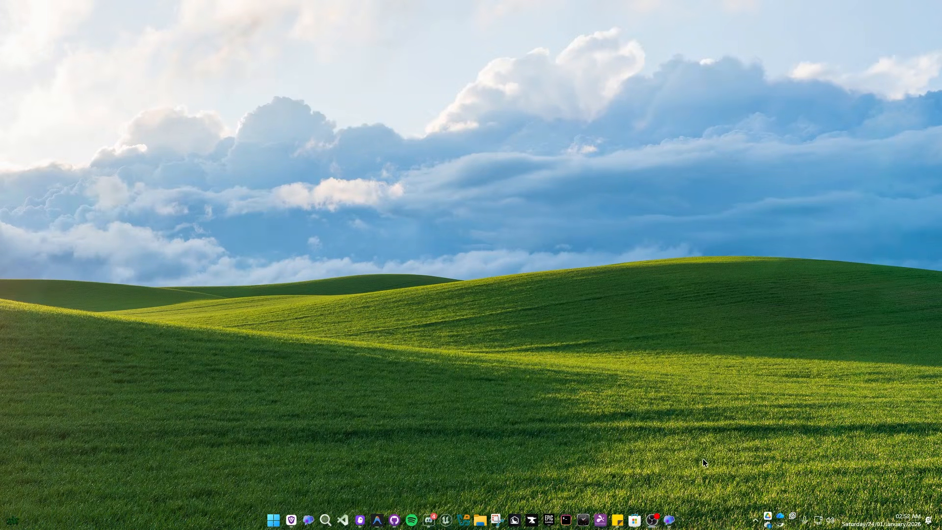
{"action": "mouse_move", "coordinate": [669, 518]}
{"action": "left_click", "coordinate": [635, 472]}
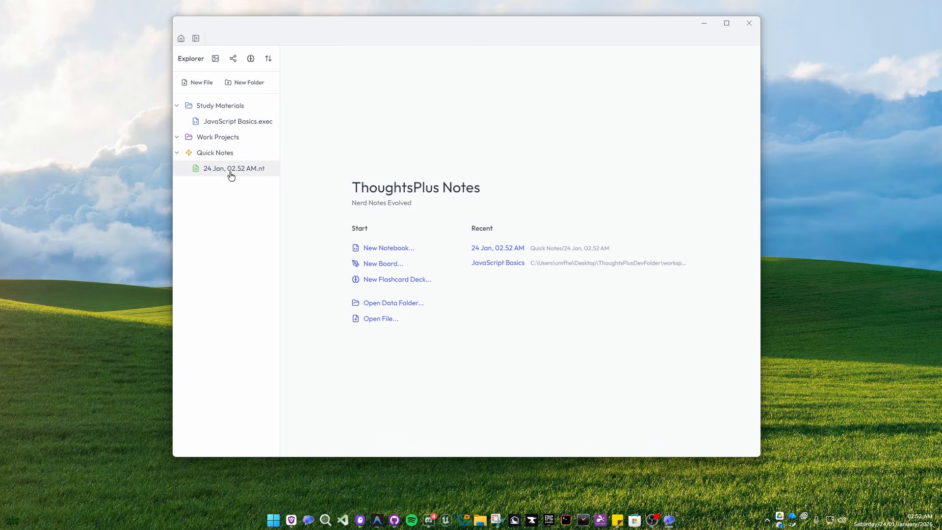
{"action": "left_click", "coordinate": [253, 175]}
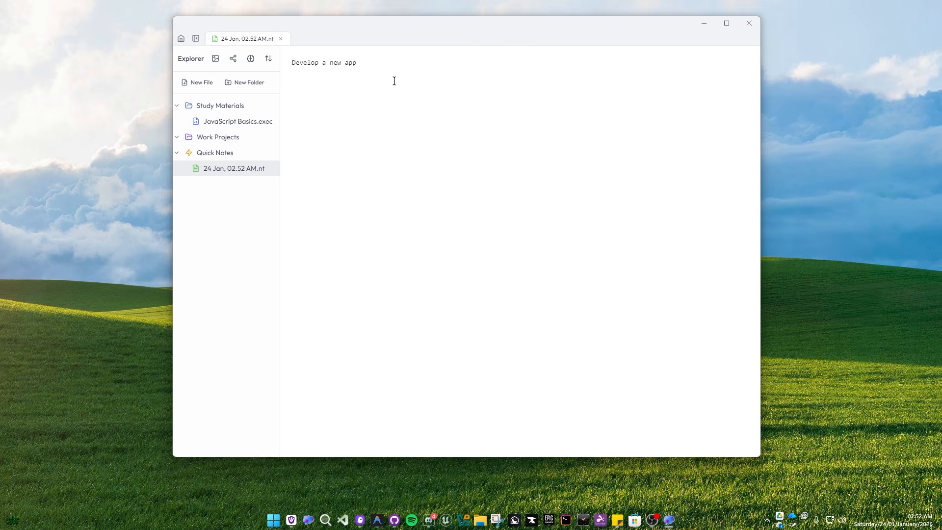
{"action": "left_click", "coordinate": [381, 72]}
{"action": "left_click_drag", "start_coordinate": [382, 64], "coordinate": [285, 60]}
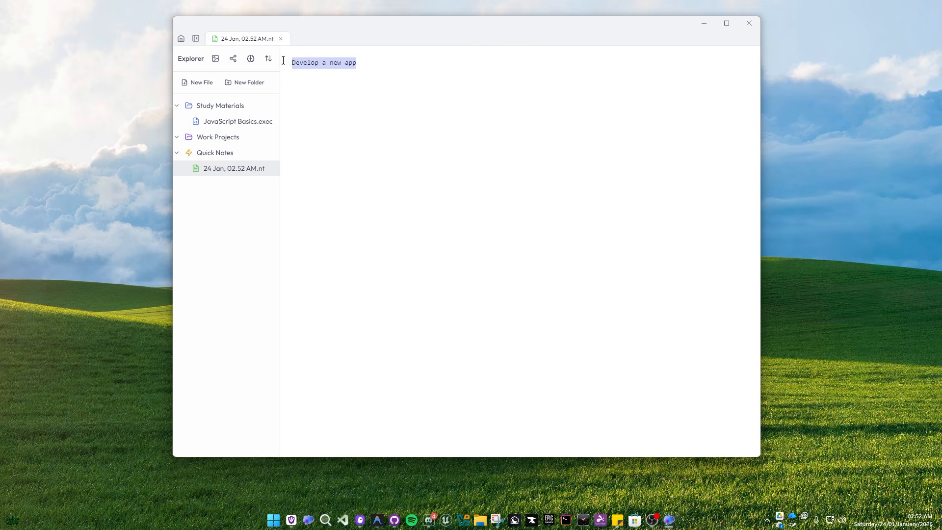
{"action": "left_click", "coordinate": [435, 77]}
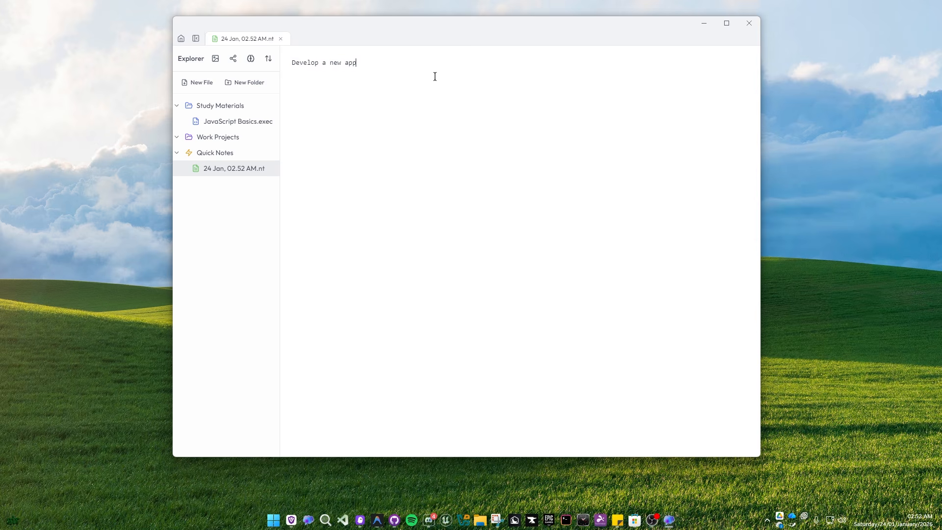
Step: Create a new Nerdbook file named "Develop app idea"
{"action": "left_click", "coordinate": [191, 84]}
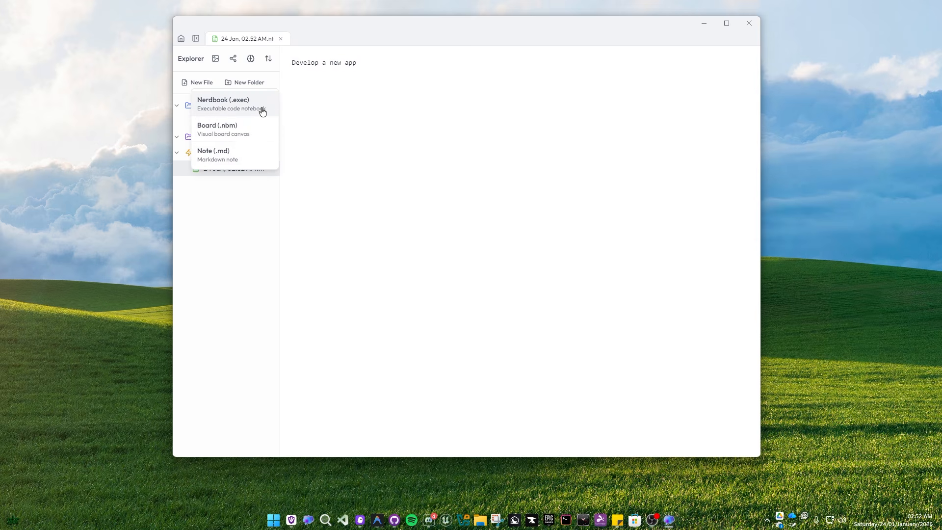
{"action": "left_click", "coordinate": [263, 110]}
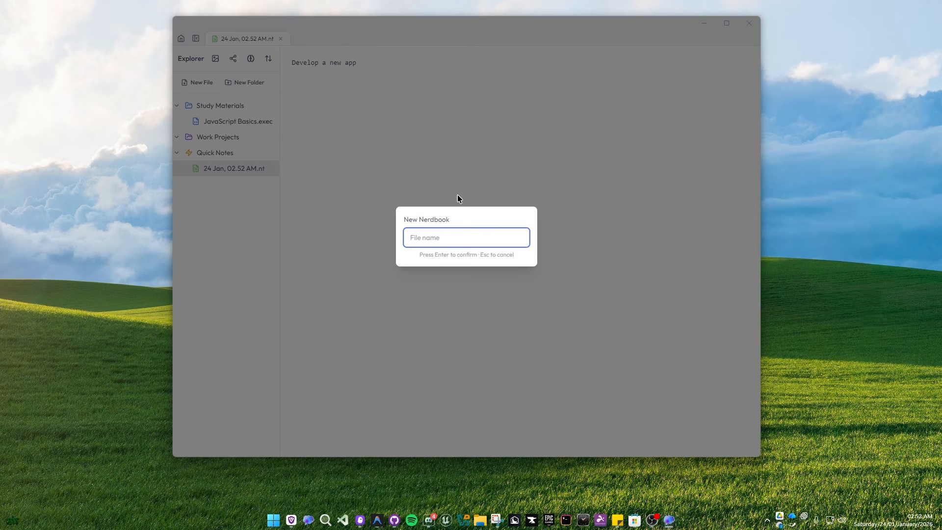
{"action": "type", "text": "Develop app idea"}
{"action": "key", "text": "Return"}
{"action": "left_click", "coordinate": [477, 86]}
{"action": "left_click", "coordinate": [479, 104]}
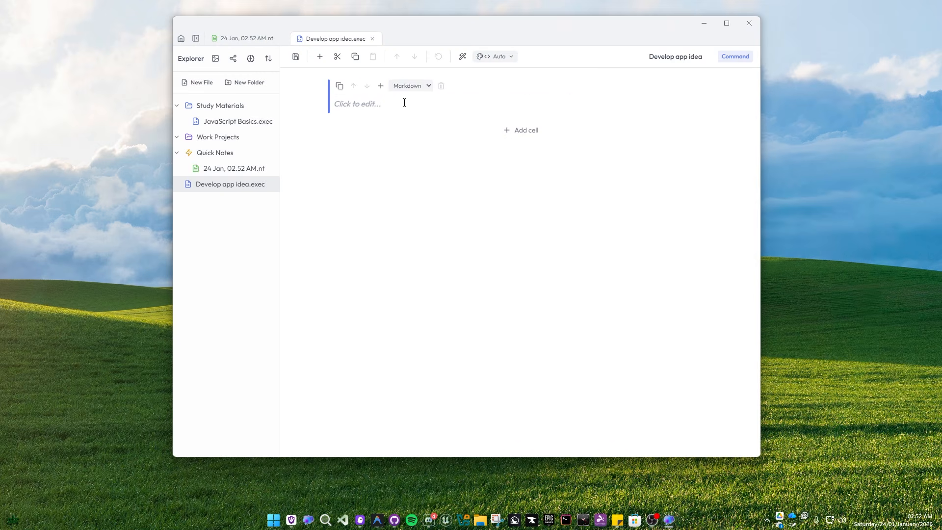
Step: Enter "Develop a new app" in bold in the first Markdown cell and add an empty cell below it
{"action": "left_click", "coordinate": [404, 101]}
{"action": "type", "text": "Develop a new app"}
{"action": "key", "text": "ctrl+a"}
{"action": "key", "text": "ctrl+b"}
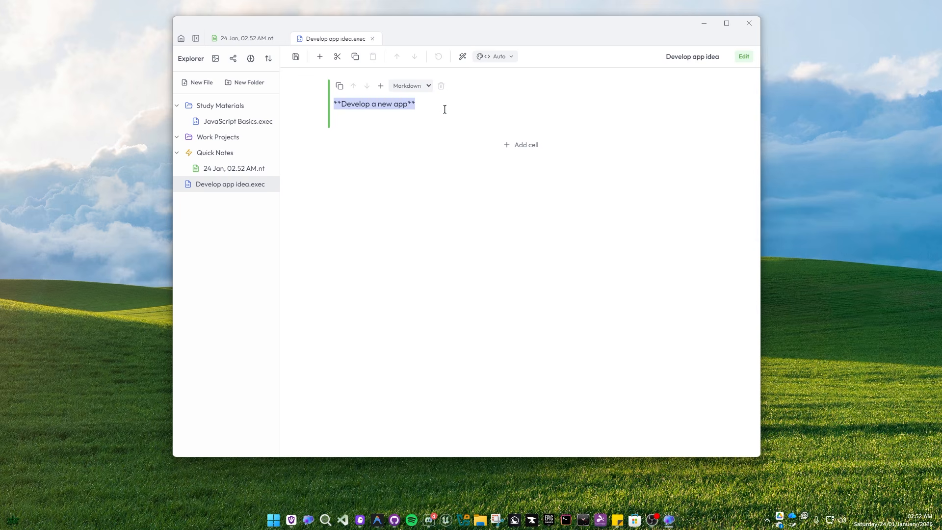
{"action": "key", "text": "Escape"}
{"action": "left_click", "coordinate": [540, 136]}
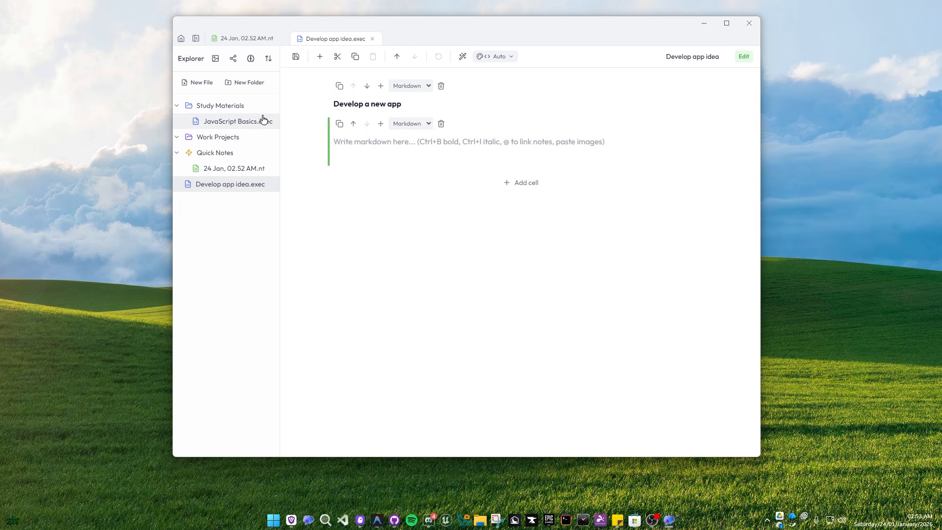
Step: Create a board named "Images of cats" in Work Projects and set its background to Grid
{"action": "left_click", "coordinate": [212, 82]}
{"action": "left_click", "coordinate": [236, 137]}
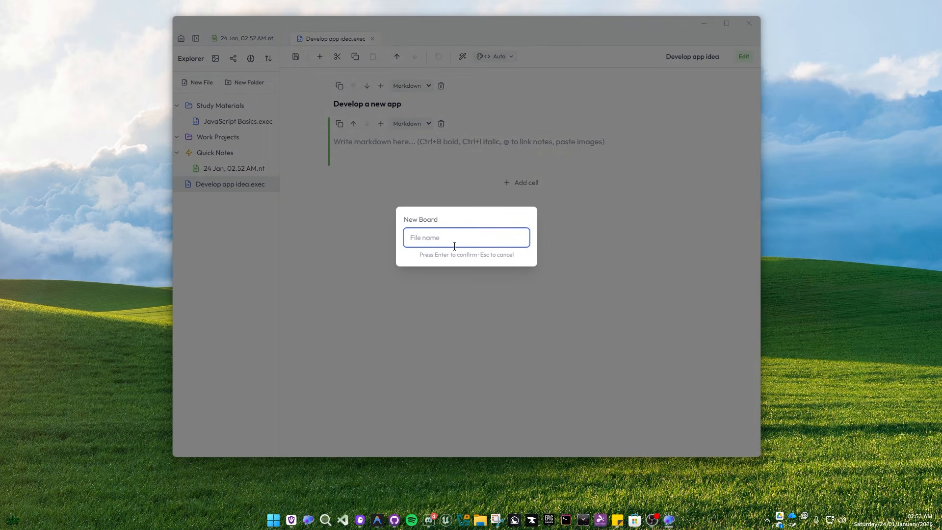
{"action": "type", "text": "Images of cats"}
{"action": "key", "text": "Return"}
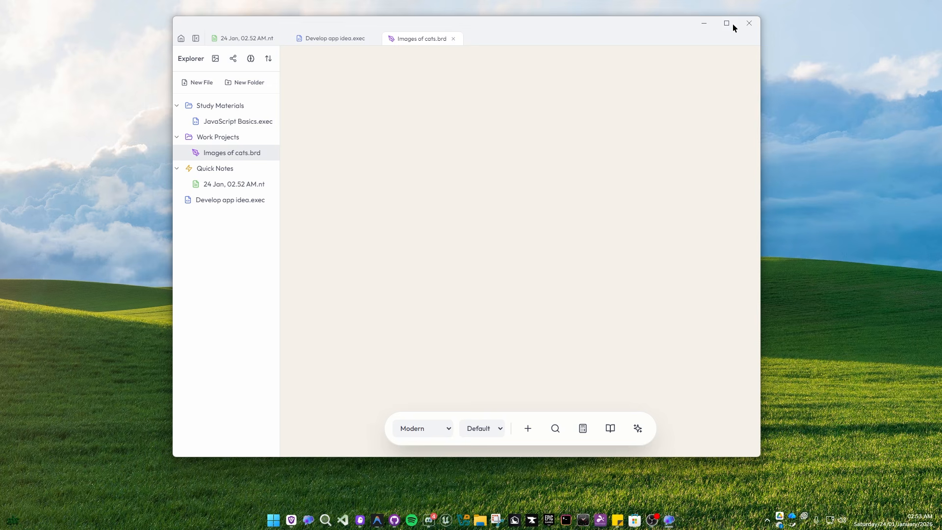
{"action": "left_click_drag", "start_coordinate": [645, 29], "coordinate": [664, 26]}
{"action": "left_click", "coordinate": [493, 426]}
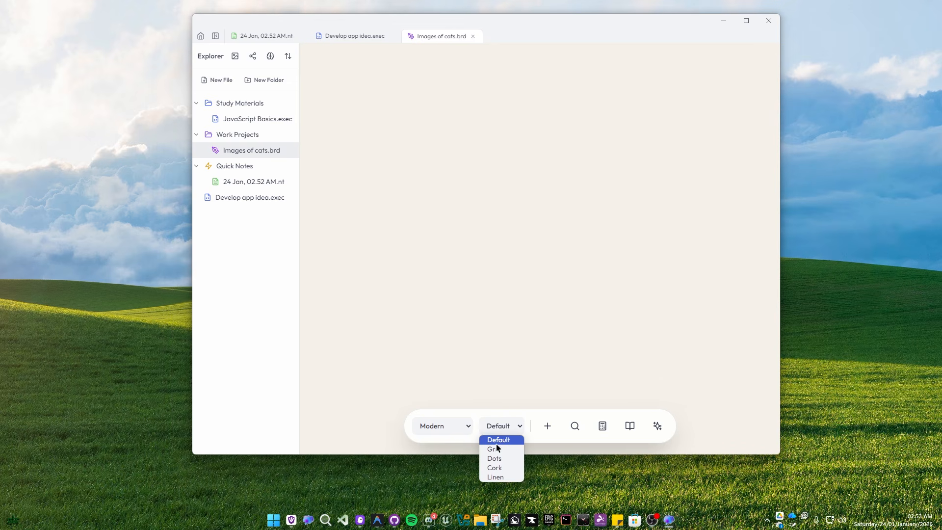
{"action": "left_click", "coordinate": [496, 447]}
Step: Add a tan text note with smooth paper and a Blue Tape attachment to the board
{"action": "left_click", "coordinate": [548, 426]}
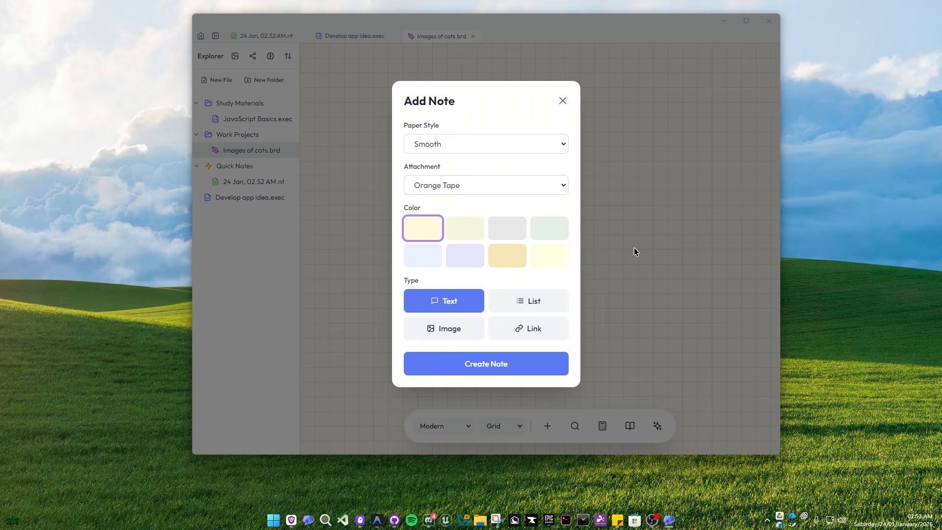
{"action": "left_click", "coordinate": [504, 259]}
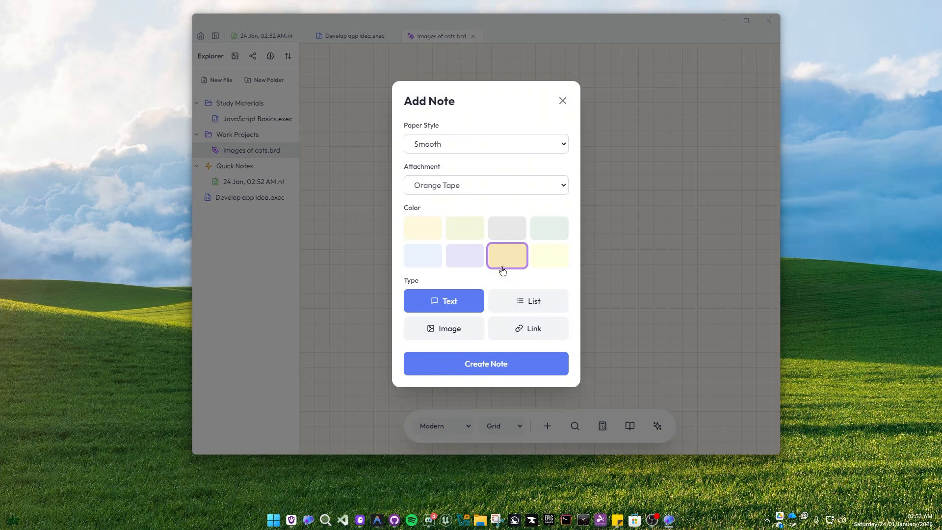
{"action": "left_click", "coordinate": [471, 185]}
{"action": "left_click", "coordinate": [506, 210]}
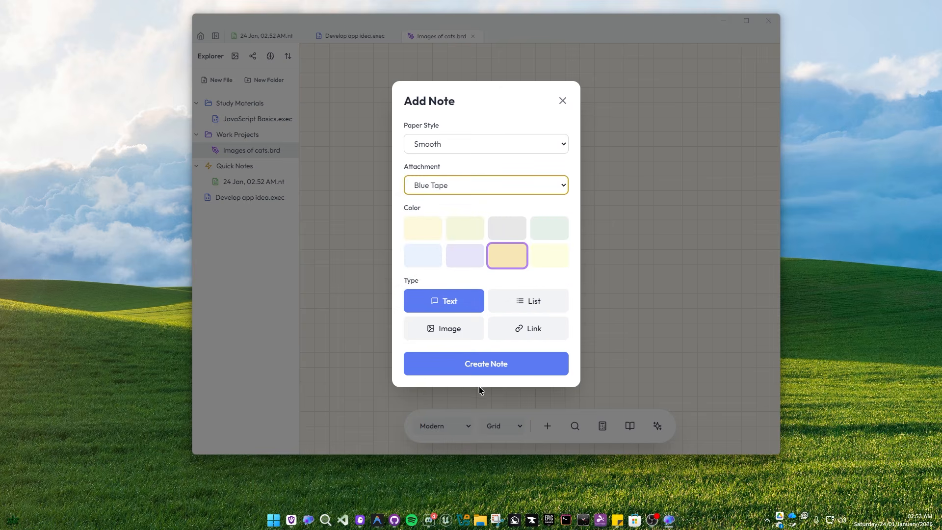
{"action": "left_click", "coordinate": [494, 363]}
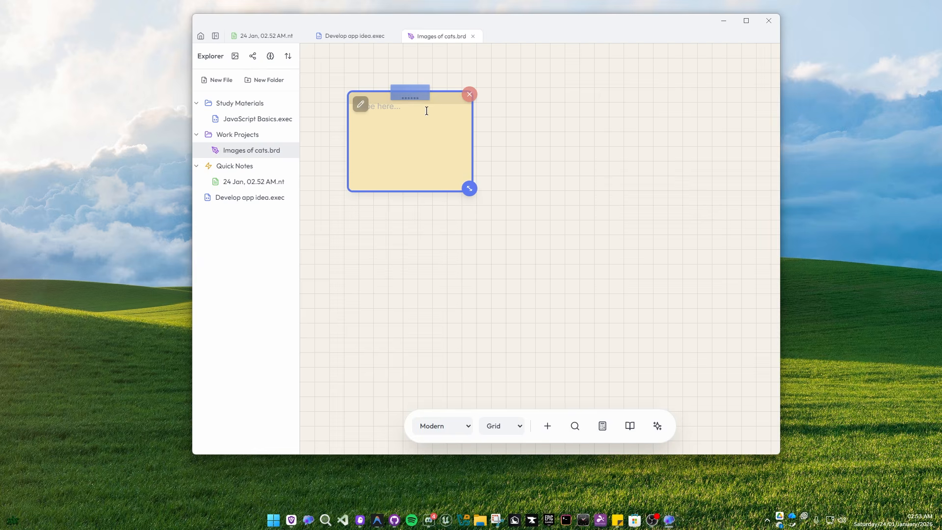
Step: Write "Images of cats" on the note and move it to the board's upper-right area
{"action": "left_click_drag", "start_coordinate": [400, 90], "coordinate": [390, 86]}
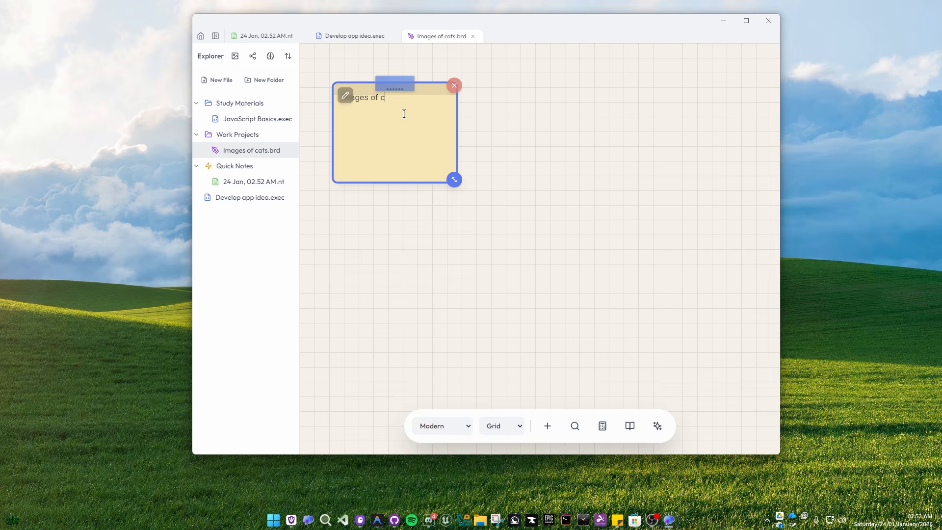
{"action": "left_click_drag", "start_coordinate": [398, 84], "coordinate": [652, 79]}
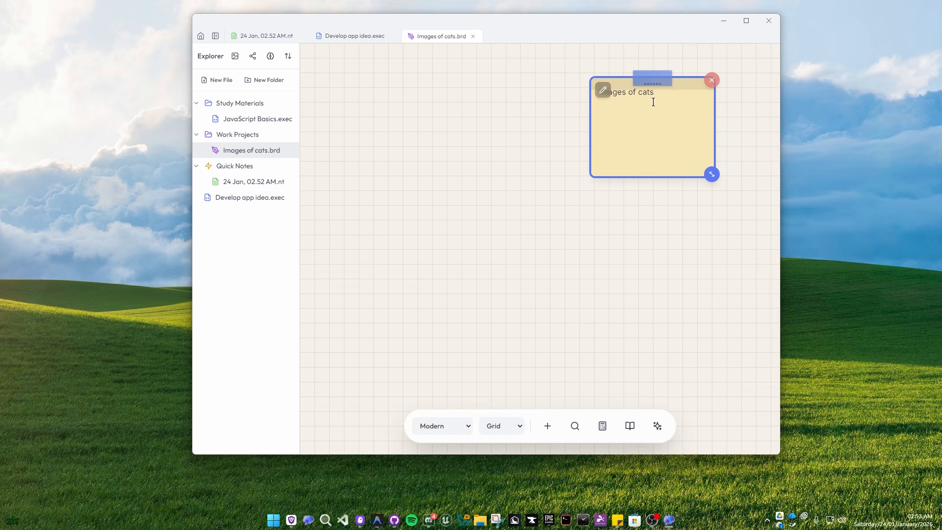
Step: Switch to the Google image results and capture the lying tabby cat picture with Snipping Tool
{"action": "left_click", "coordinate": [531, 520]}
{"action": "left_click", "coordinate": [497, 521]}
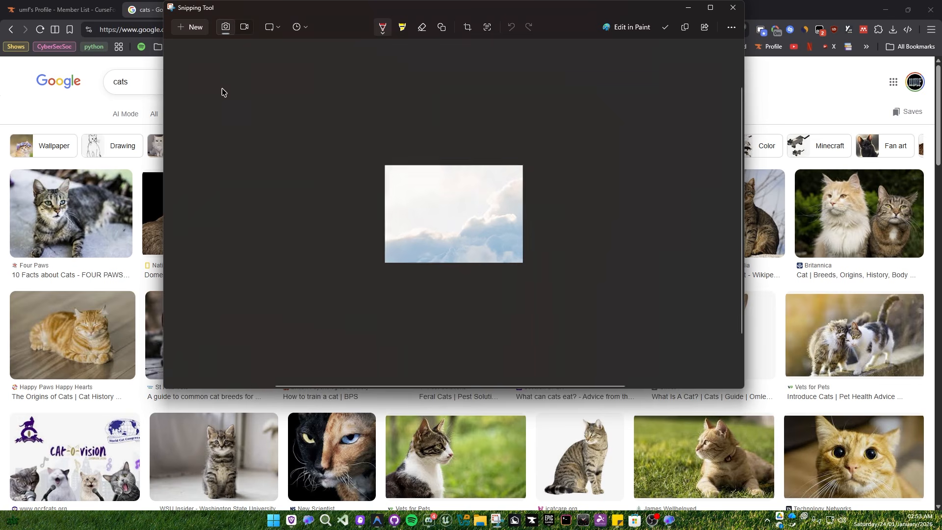
{"action": "left_click", "coordinate": [191, 26]}
{"action": "left_click_drag", "start_coordinate": [295, 173], "coordinate": [428, 255]}
Step: Return to the Images of cats board, paste the lying cat capture and place it in the board's upper-left area
{"action": "double_click", "coordinate": [878, 5]}
{"action": "left_click", "coordinate": [846, 42]}
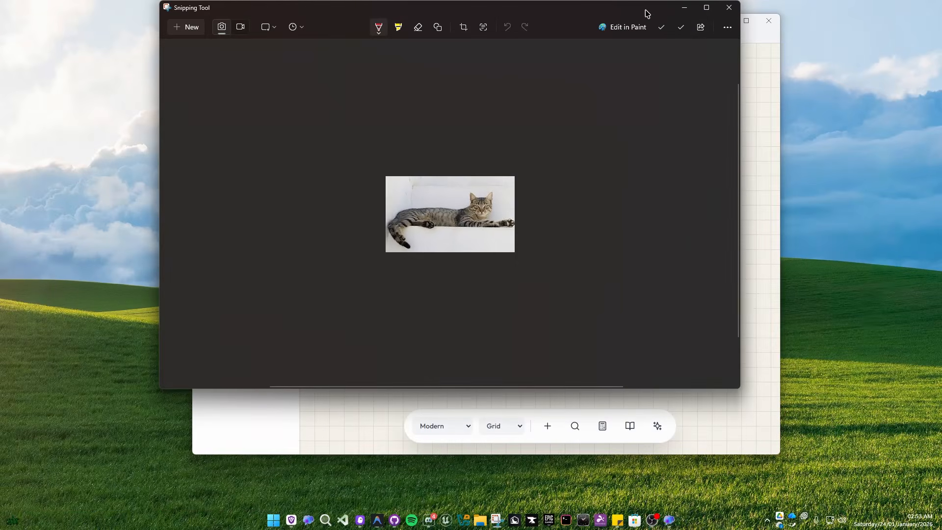
{"action": "left_click", "coordinate": [684, 8]}
{"action": "key", "text": "ctrl+v"}
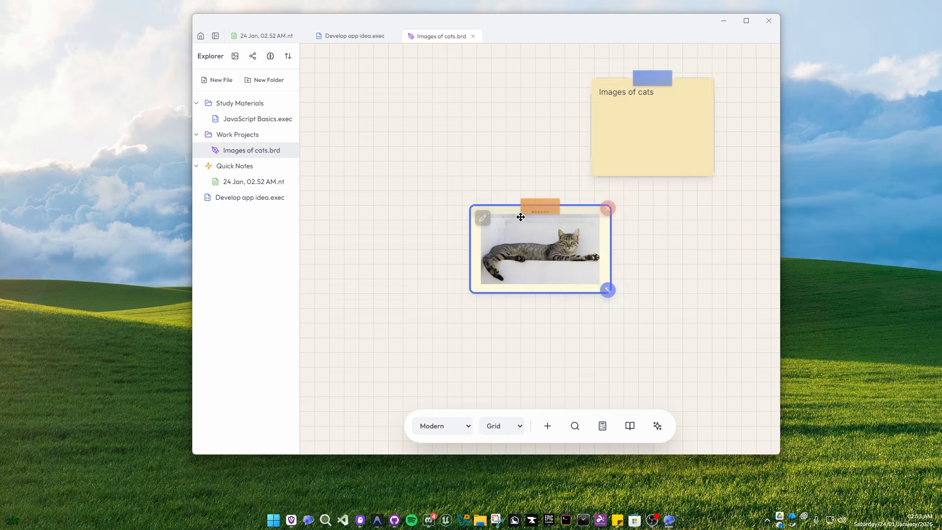
{"action": "left_click_drag", "start_coordinate": [535, 207], "coordinate": [396, 91]}
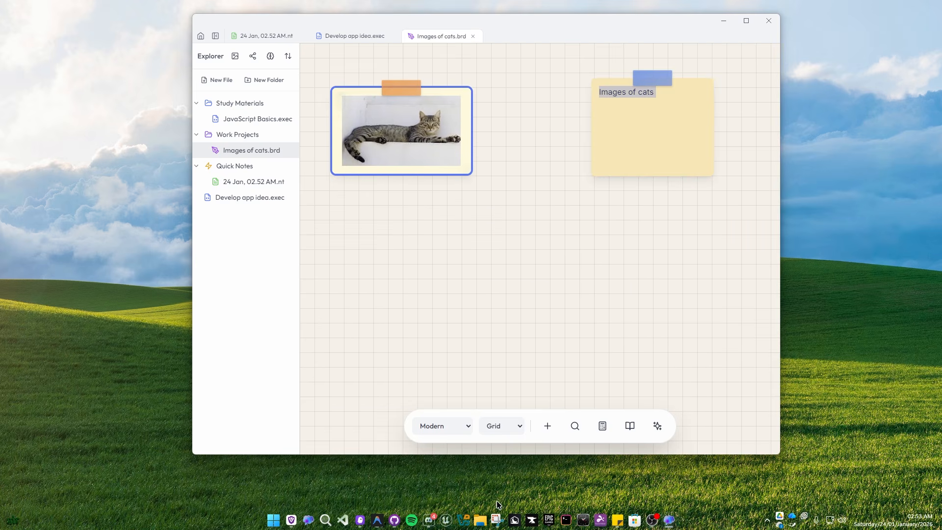
Step: Switch back to the Google image results and capture the sitting tabby cat picture from Wikipedia with Snipping Tool
{"action": "mouse_move", "coordinate": [291, 519]}
{"action": "left_click", "coordinate": [321, 490]}
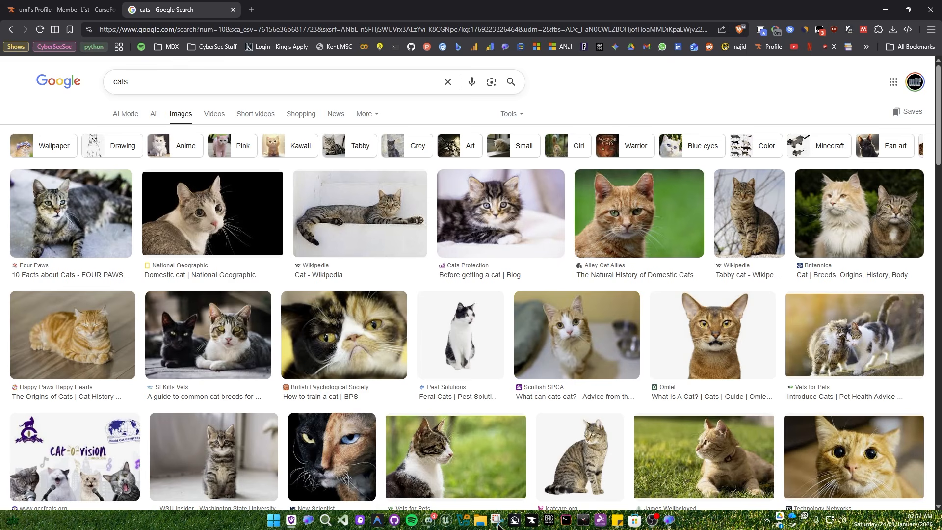
{"action": "left_click", "coordinate": [440, 519]}
{"action": "left_click", "coordinate": [190, 25]}
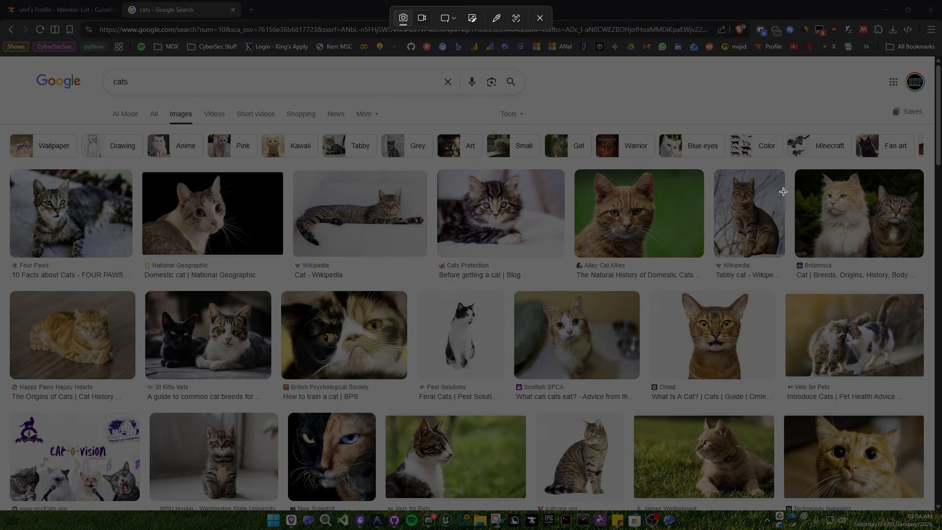
{"action": "left_click_drag", "start_coordinate": [713, 171], "coordinate": [777, 251]}
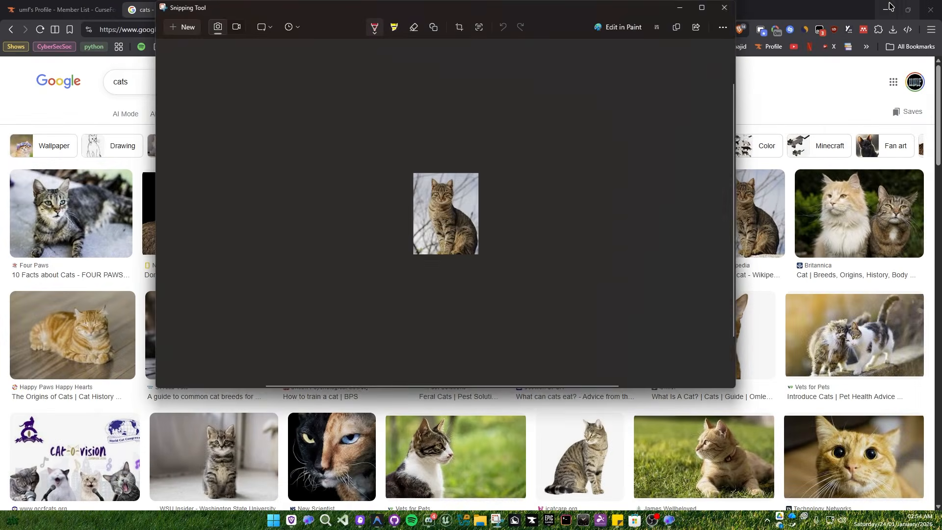
Step: Return to the board, paste the sitting cat capture and place it between the lying cat picture and the text note
{"action": "left_click", "coordinate": [885, 10]}
{"action": "left_click", "coordinate": [679, 9]}
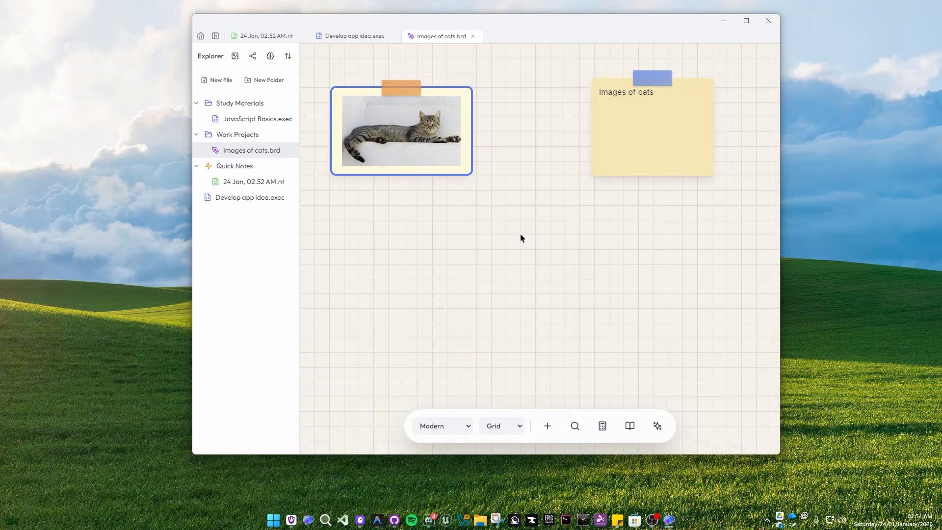
{"action": "key", "text": "ctrl+v"}
{"action": "mouse_move", "coordinate": [539, 204]}
{"action": "left_mouse_down"}
{"action": "mouse_move", "coordinate": [545, 109]}
{"action": "mouse_move", "coordinate": [528, 93]}
{"action": "left_mouse_up"}
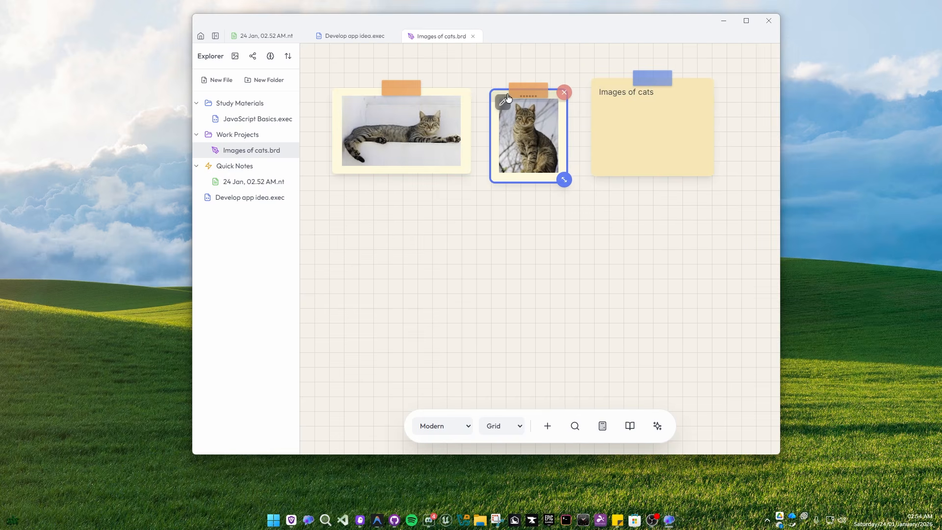
Step: Set the sitting cat picture's attachment to Red Pin and the lying cat picture's paper color to light blue
{"action": "left_click", "coordinate": [502, 102]}
{"action": "left_click", "coordinate": [564, 253]}
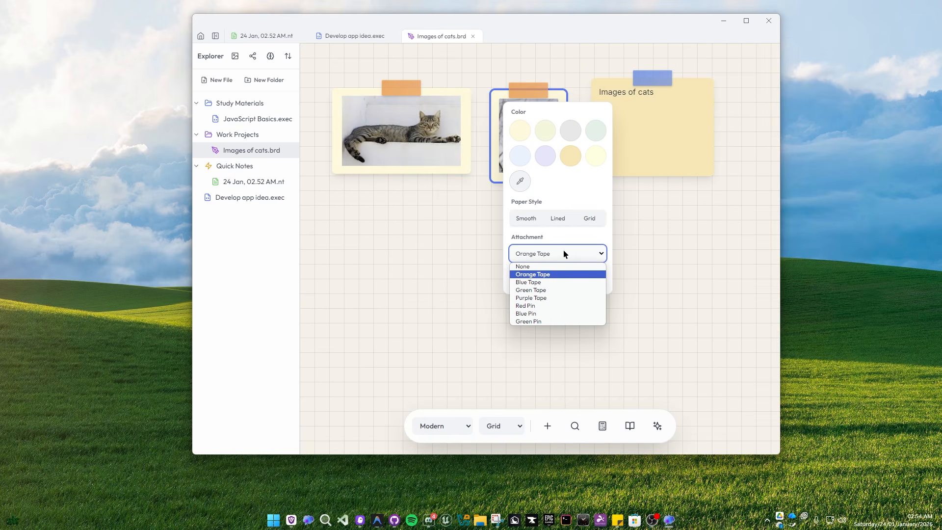
{"action": "left_click", "coordinate": [546, 305]}
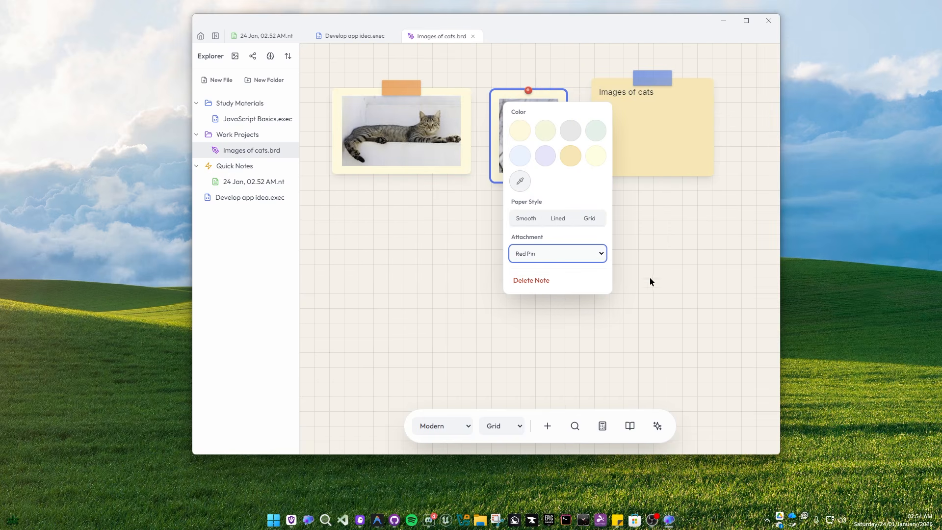
{"action": "left_click", "coordinate": [338, 101]}
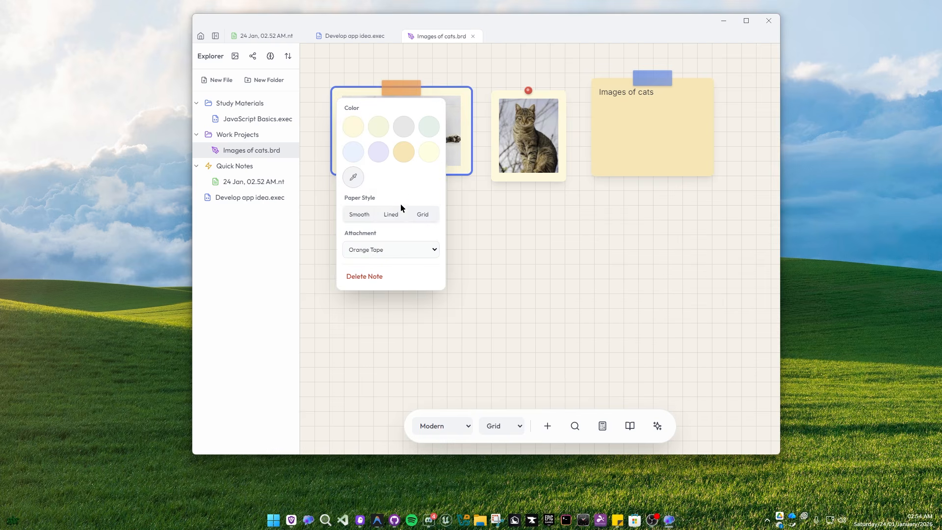
{"action": "left_click", "coordinate": [551, 208]}
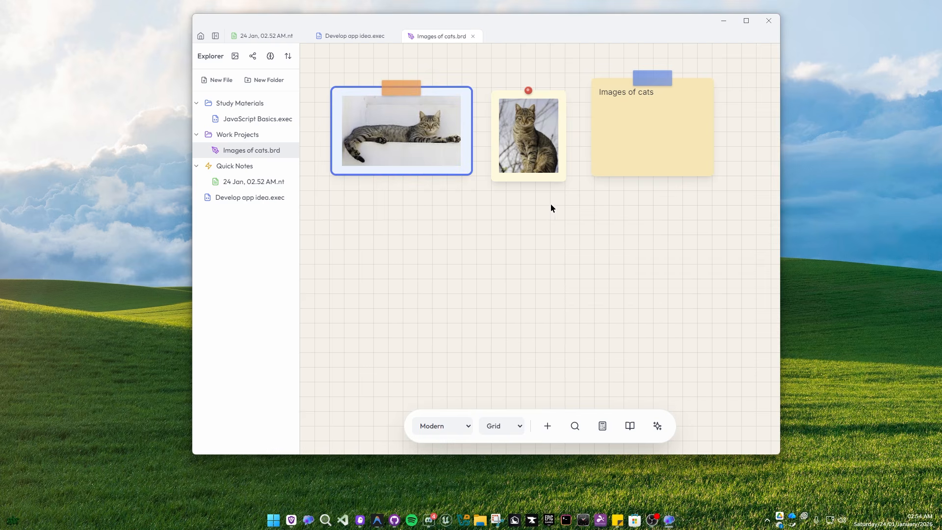
Step: Add a calculator to the board, place it below the pictures and widen it to span beneath the text note
{"action": "left_click", "coordinate": [603, 426]}
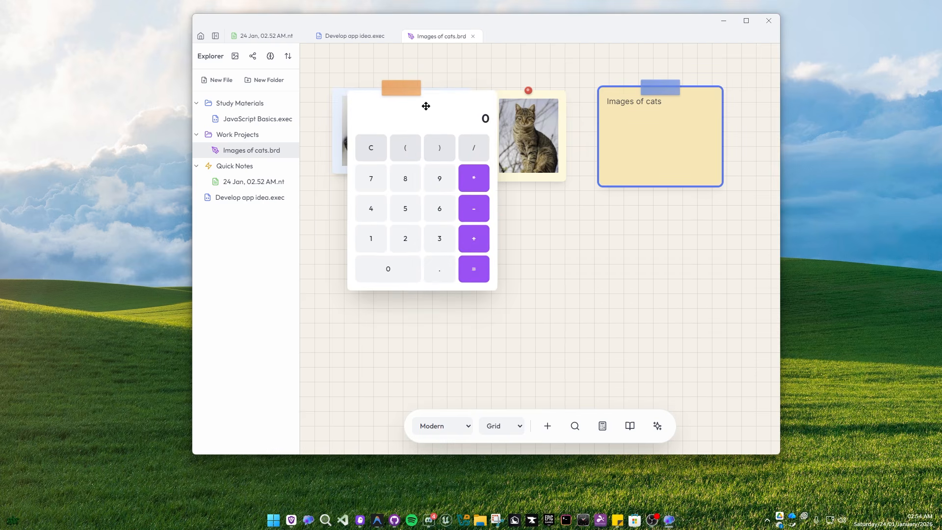
{"action": "left_click_drag", "start_coordinate": [406, 97], "coordinate": [383, 208]}
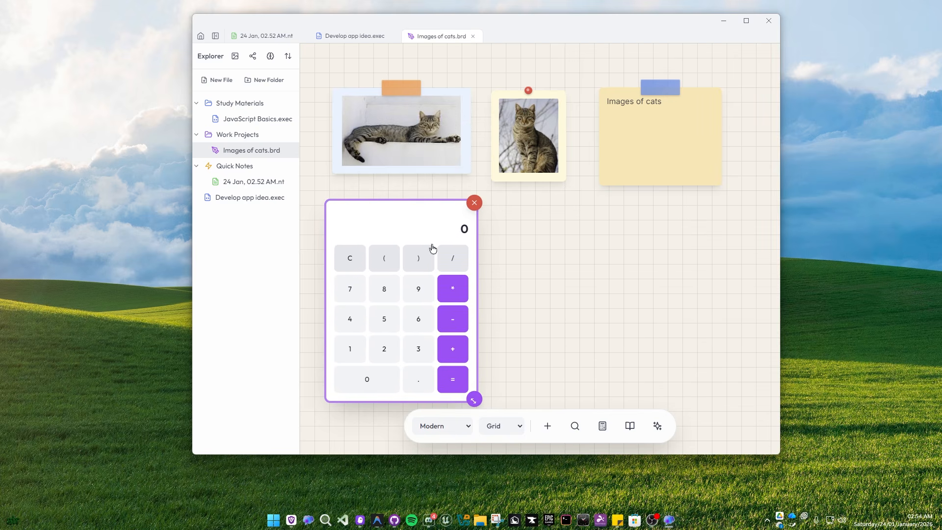
{"action": "left_click_drag", "start_coordinate": [472, 399], "coordinate": [707, 360]}
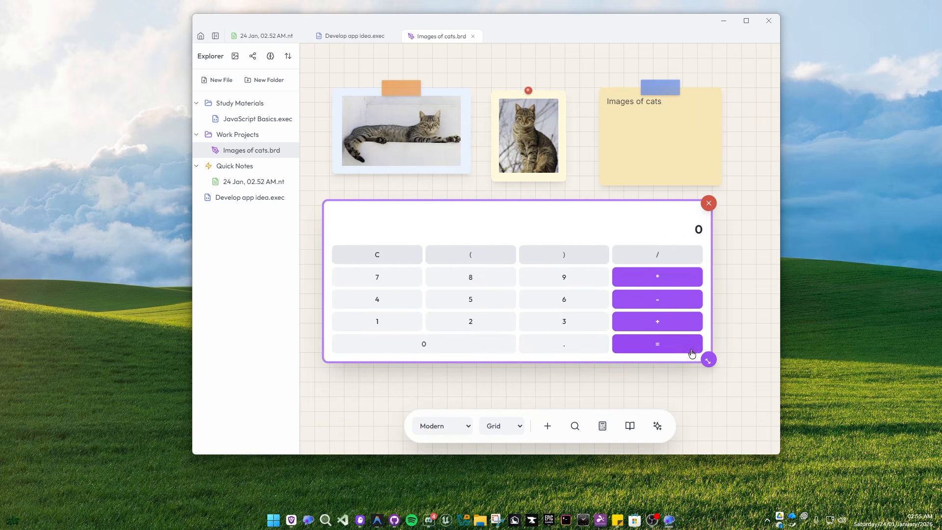
Step: Calculate 5+5 with the board's calculator
{"action": "left_click", "coordinate": [464, 302]}
{"action": "left_click", "coordinate": [655, 324]}
{"action": "left_click", "coordinate": [486, 301]}
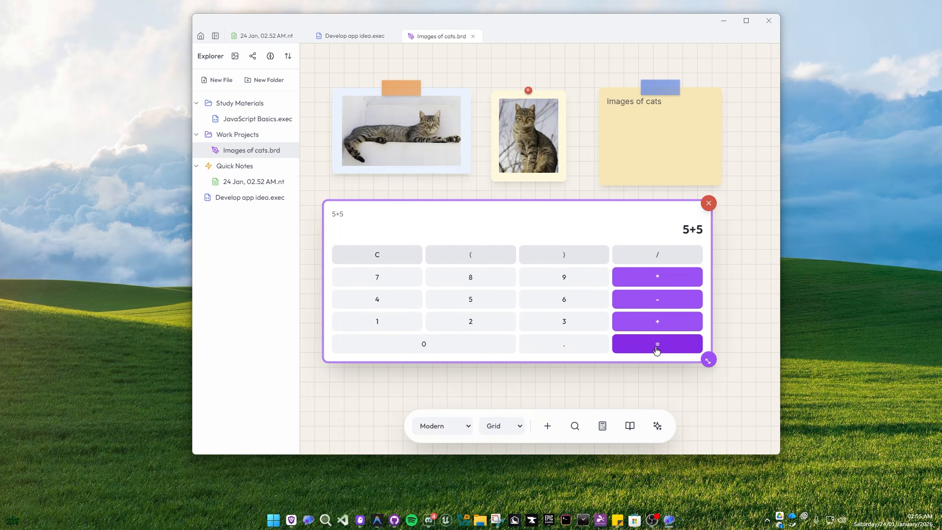
{"action": "left_click", "coordinate": [656, 346]}
Step: Look up "cat" in the dictionary and add its verb meaning to the board
{"action": "left_click", "coordinate": [629, 426]}
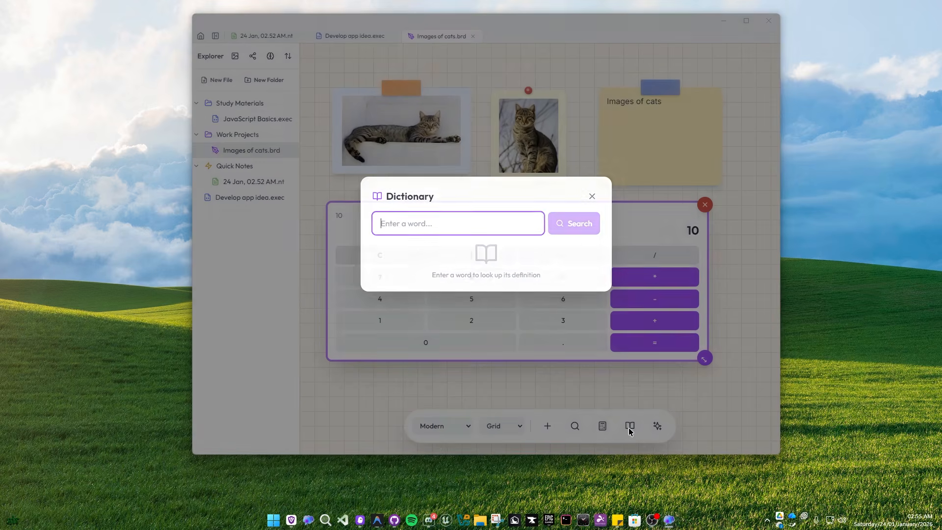
{"action": "type", "text": "cat"}
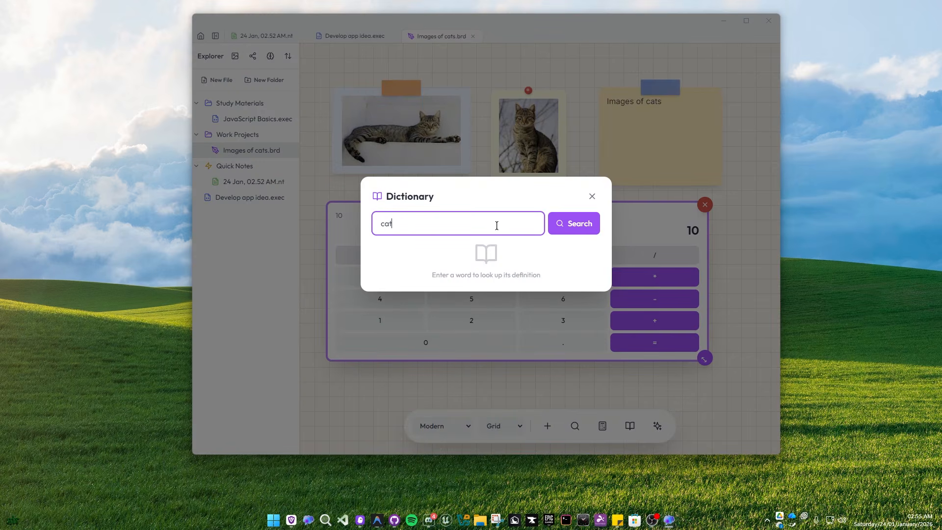
{"action": "left_click", "coordinate": [559, 228]}
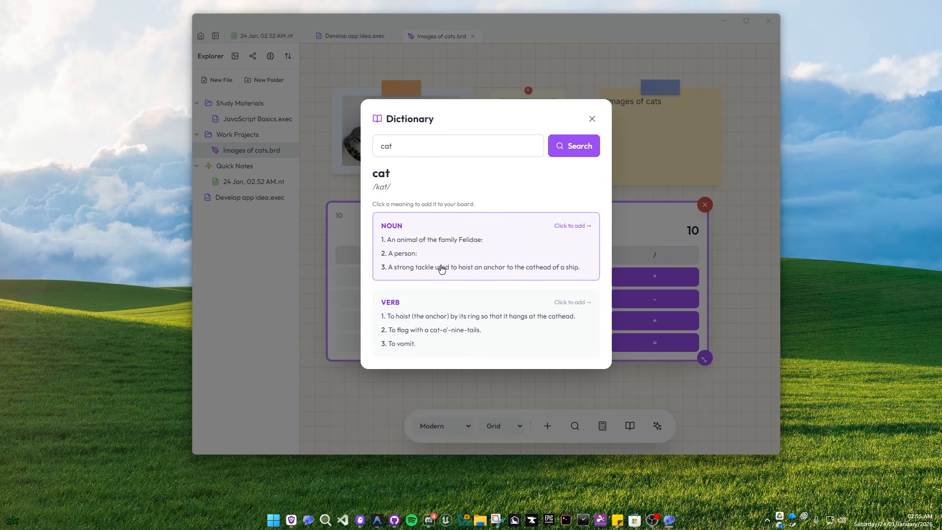
{"action": "left_click", "coordinate": [511, 316]}
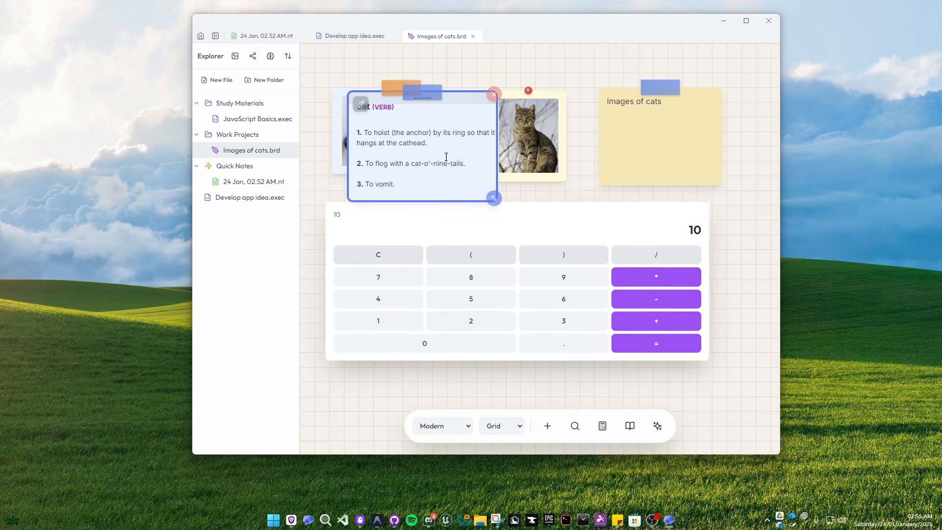
Step: Move the "cat" definition note to the right of the "Images of cats" note, clear of the calculator
{"action": "left_click_drag", "start_coordinate": [425, 97], "coordinate": [732, 169]}
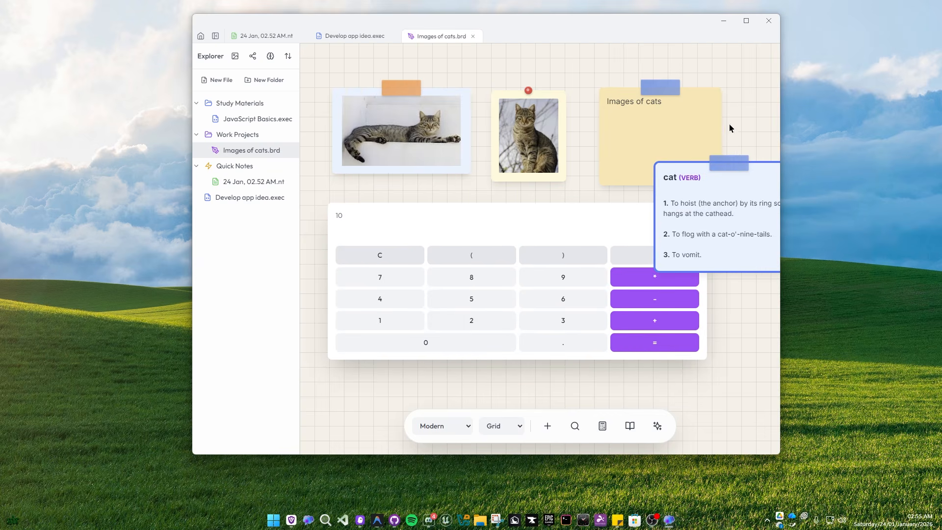
{"action": "scroll", "coordinate": [728, 138], "scroll_direction": "down", "scroll_amount": 2}
{"action": "left_click_drag", "start_coordinate": [726, 125], "coordinate": [604, 138]}
{"action": "left_click_drag", "start_coordinate": [611, 173], "coordinate": [683, 115]}
{"action": "left_click_drag", "start_coordinate": [624, 246], "coordinate": [660, 235]}
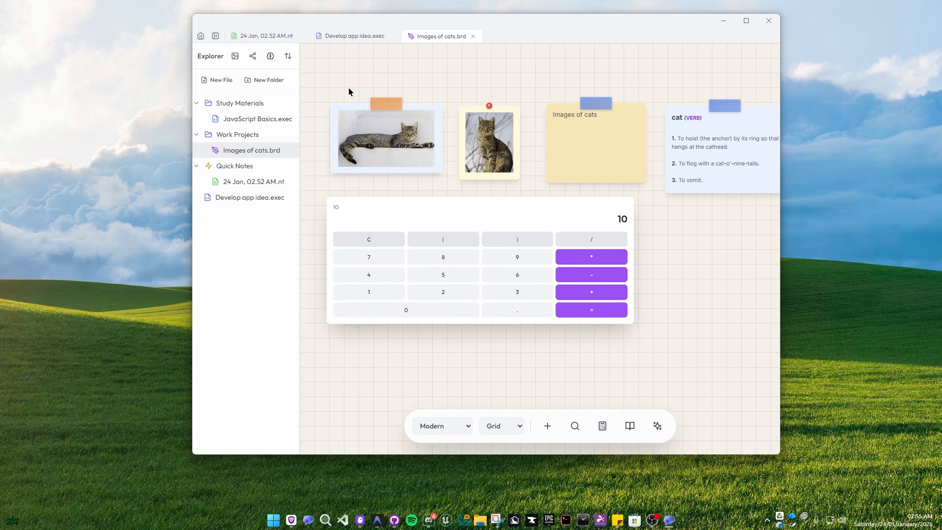
Step: View the workspace's Image Gallery and close it
{"action": "left_click", "coordinate": [235, 57]}
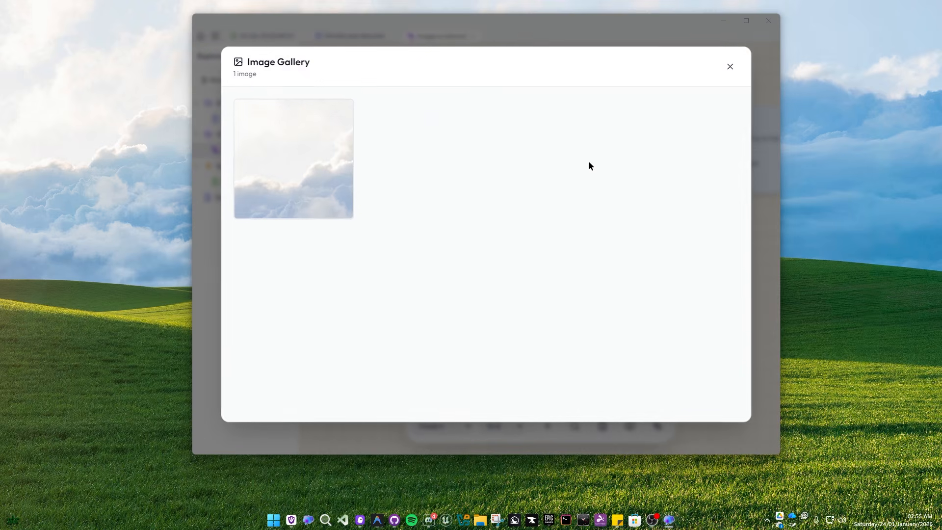
{"action": "left_click", "coordinate": [728, 68]}
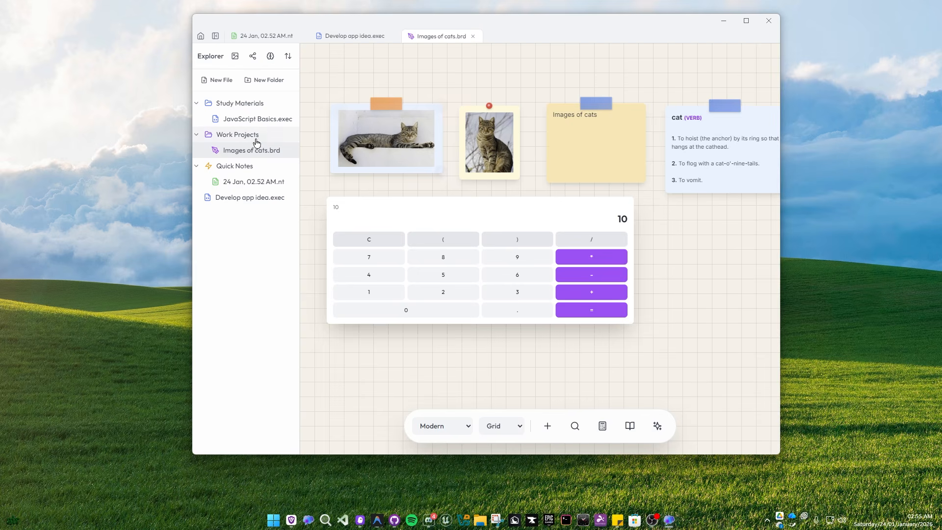
{"action": "left_click", "coordinate": [235, 56]}
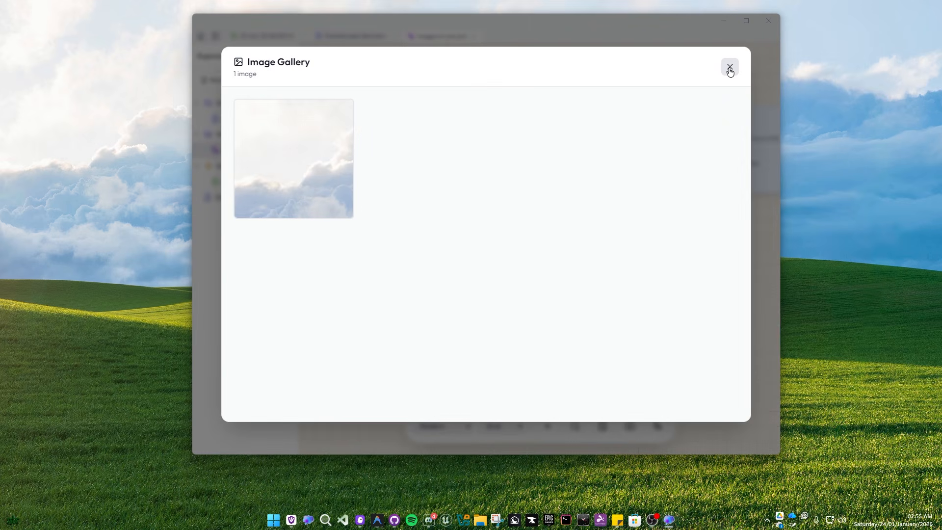
{"action": "left_click", "coordinate": [729, 69]}
Step: Open the JavaScript Basics notebook and view the resize and crop options of its cloud image
{"action": "left_click", "coordinate": [225, 118]}
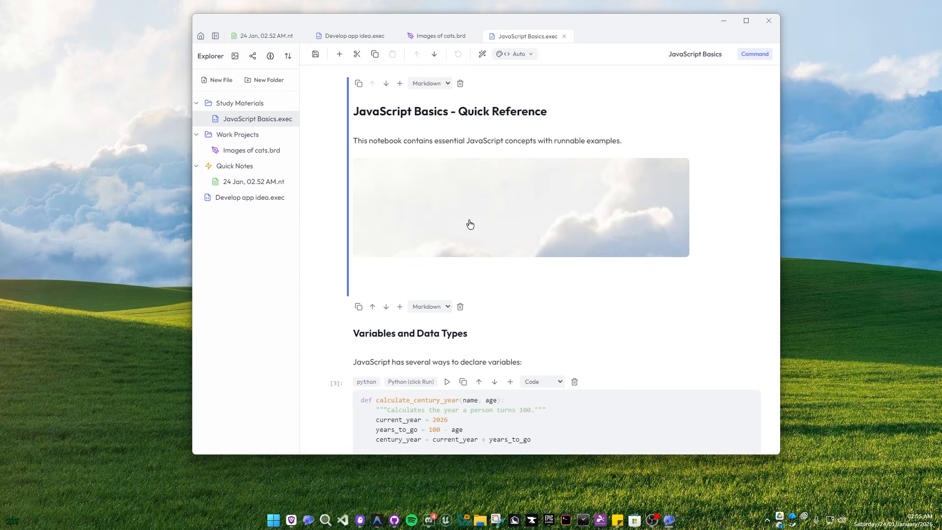
{"action": "left_click", "coordinate": [511, 204]}
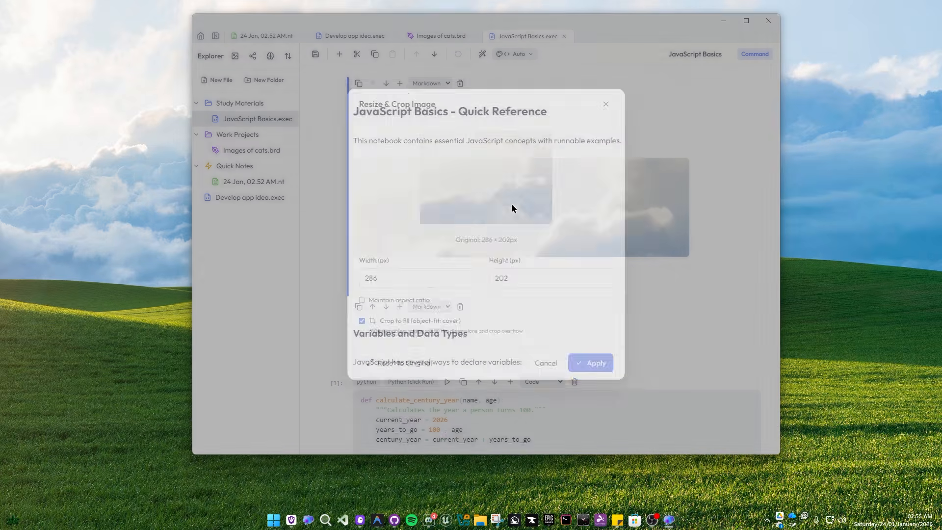
{"action": "left_click", "coordinate": [613, 95]}
Step: Connect the Images of cats board to the JavaScript Basics notebook and view the link in the Linked Notes Graph
{"action": "left_click", "coordinate": [263, 150]}
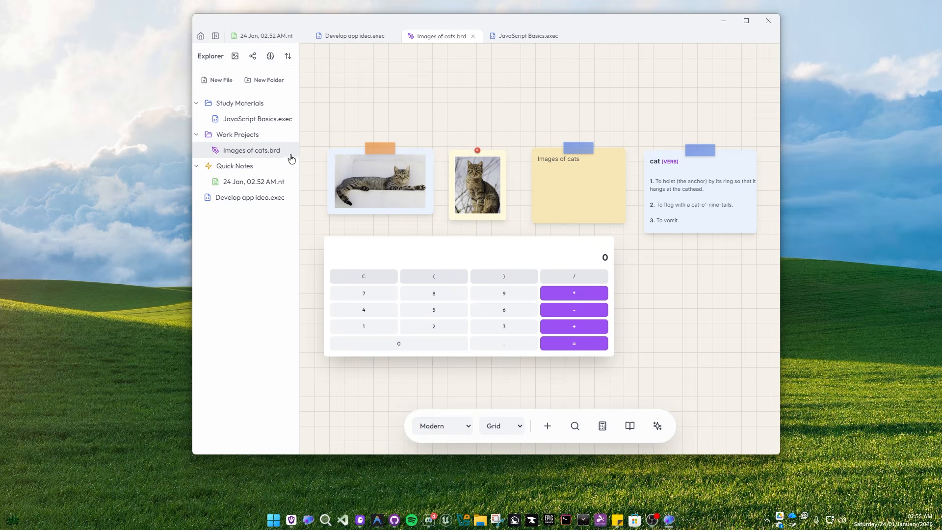
{"action": "right_click", "coordinate": [273, 155]}
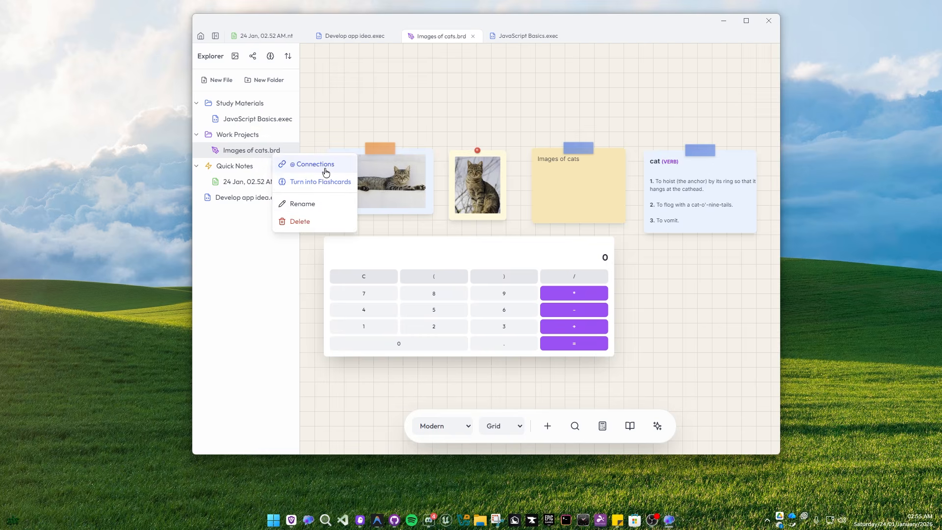
{"action": "left_click", "coordinate": [296, 164]}
{"action": "left_click", "coordinate": [430, 62]}
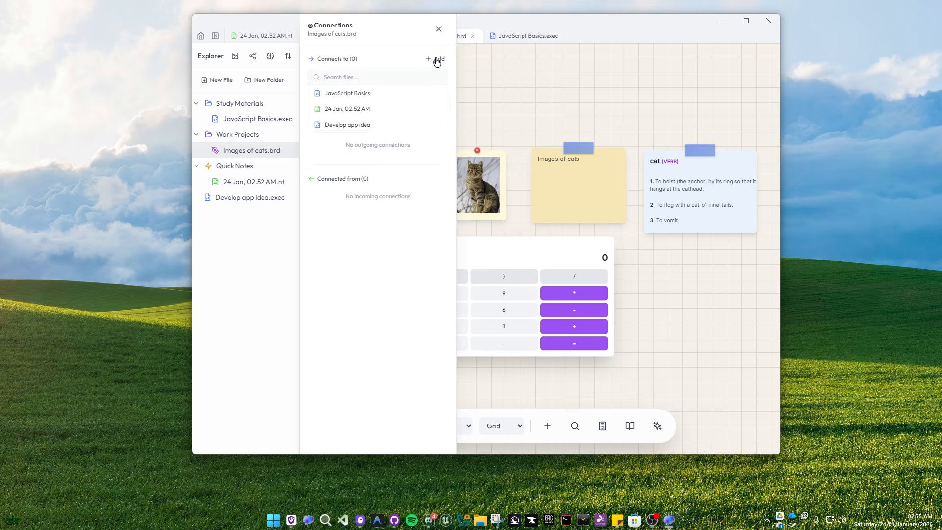
{"action": "left_click", "coordinate": [386, 95]}
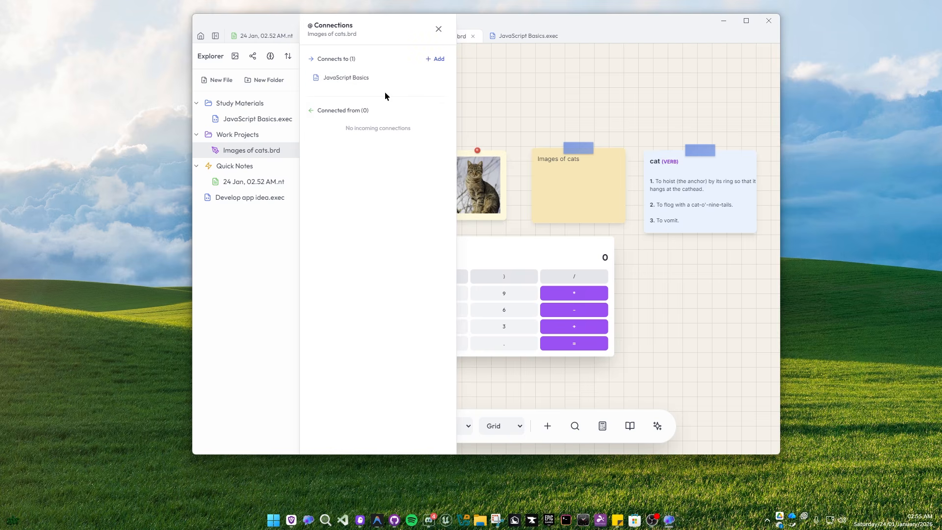
{"action": "left_click", "coordinate": [438, 29]}
{"action": "left_click", "coordinate": [252, 56]}
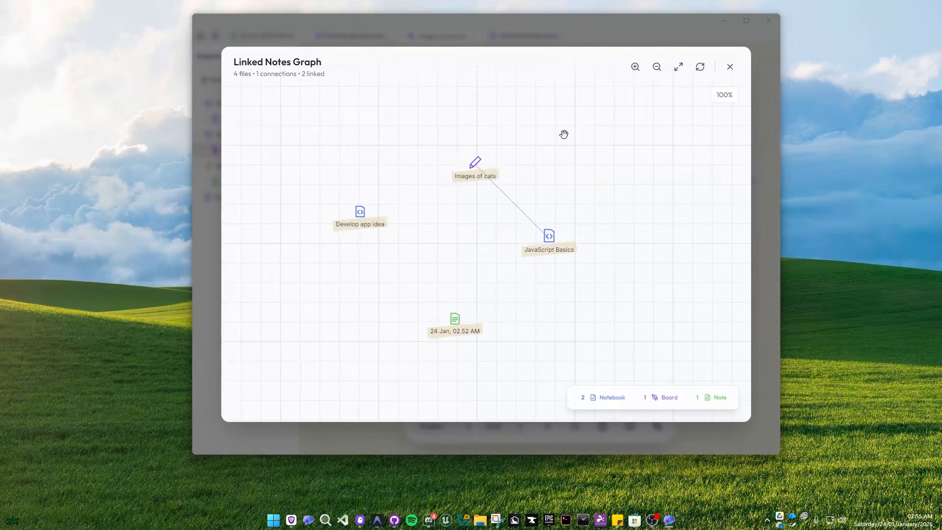
{"action": "left_click", "coordinate": [731, 68]}
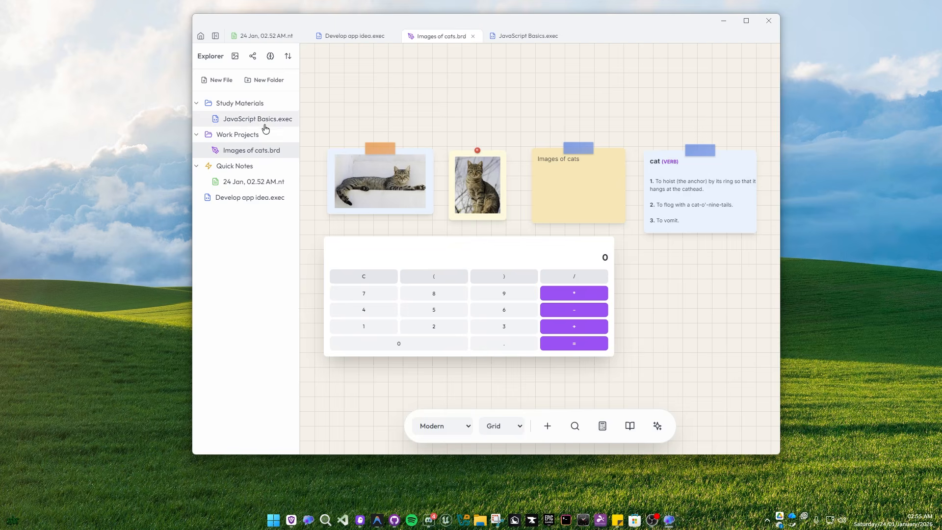
Step: In the JavaScript Basics notebook's introduction, extend the sentence with "like in" and a file link to Develop app idea
{"action": "left_click", "coordinate": [260, 122]}
{"action": "double_click", "coordinate": [476, 289]}
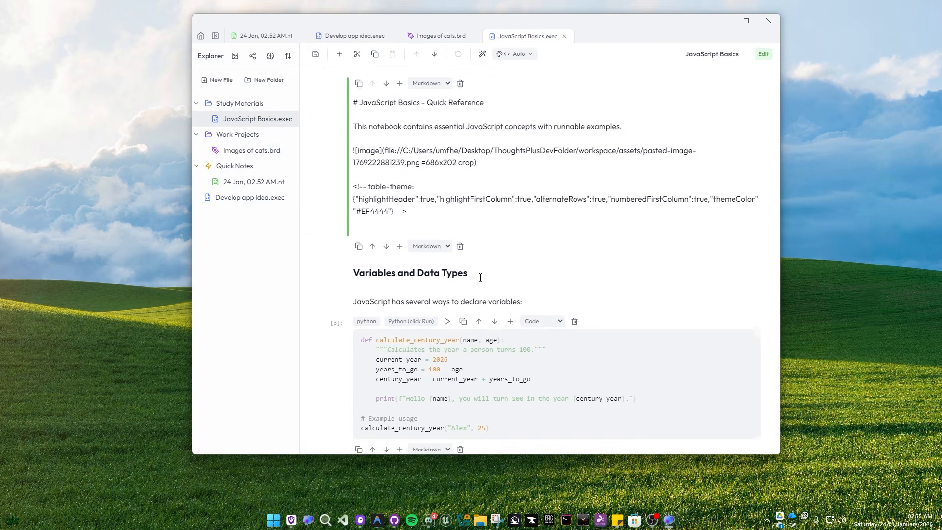
{"action": "double_click", "coordinate": [490, 126]}
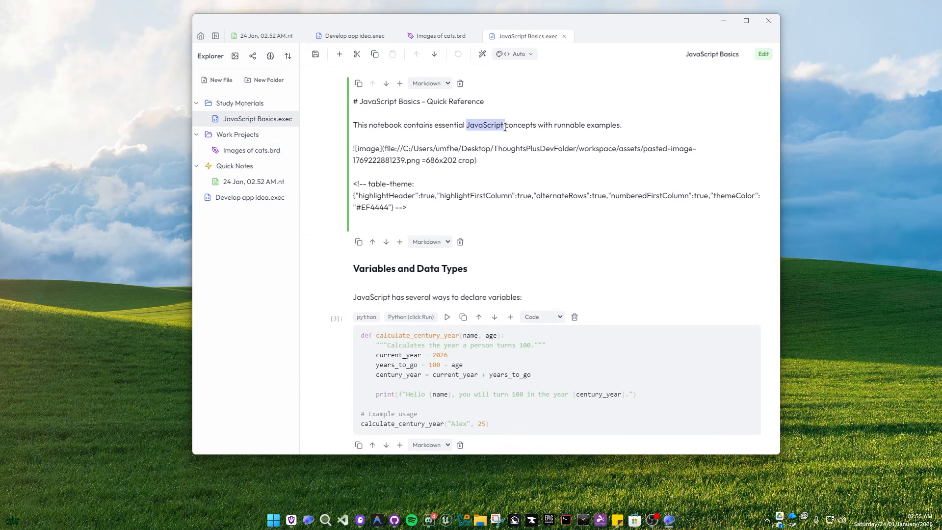
{"action": "key", "text": "Right"}
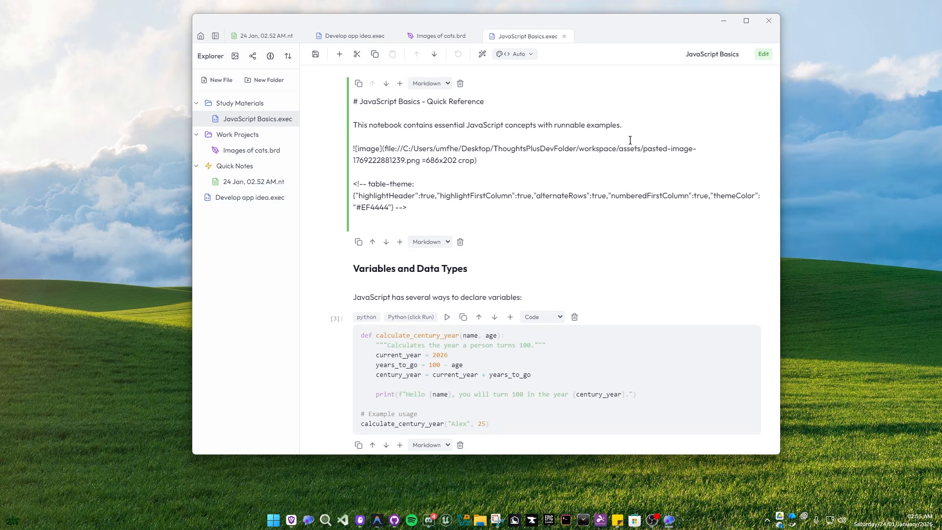
{"action": "type", "text": "@"}
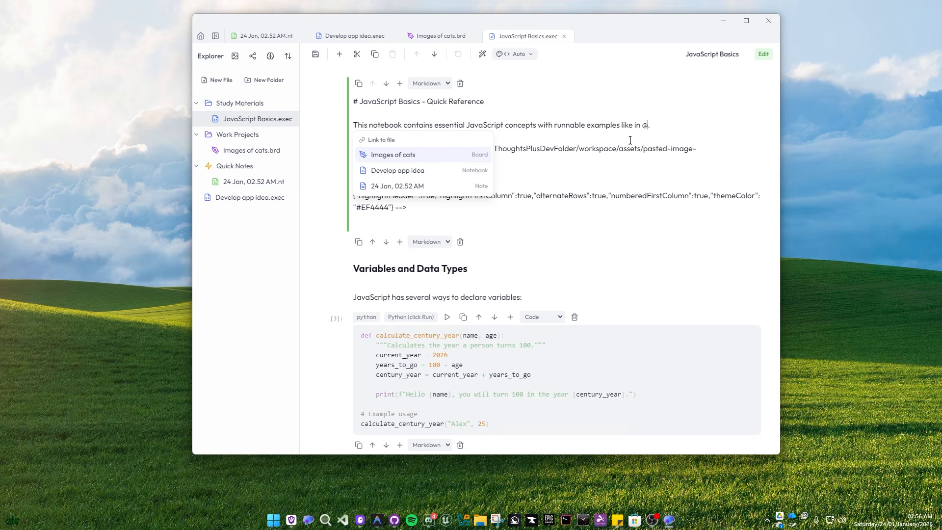
{"action": "left_click", "coordinate": [418, 180]}
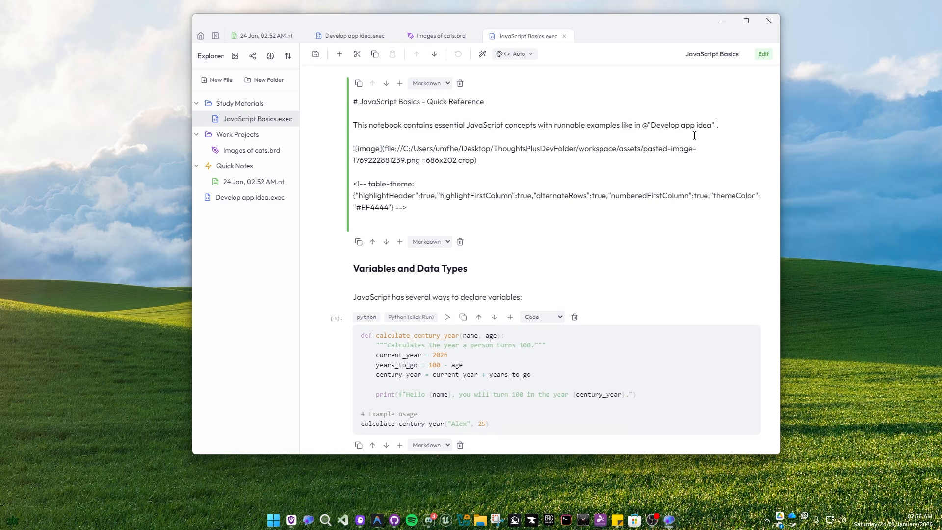
{"action": "key", "text": "Escape"}
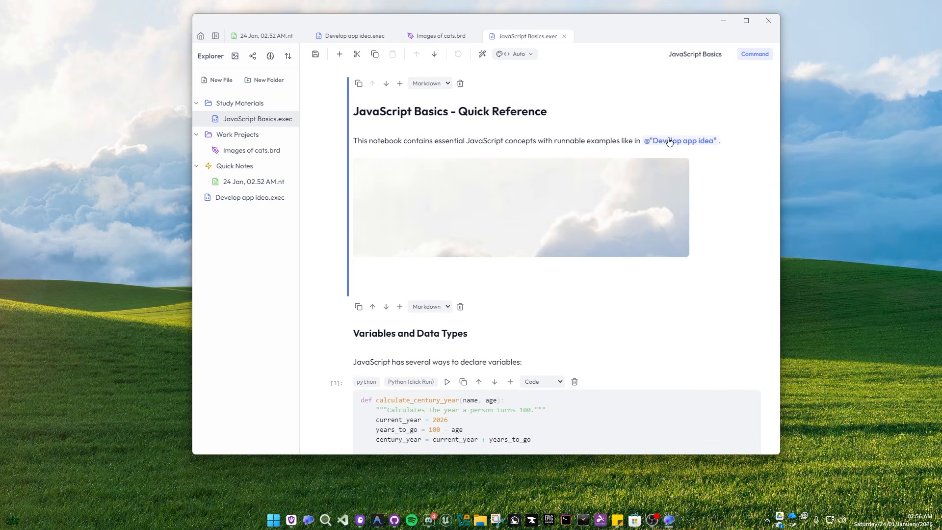
Step: Follow the Develop app idea link, view the notebook connections in the Linked Notes Graph, and close the graph
{"action": "left_click", "coordinate": [669, 142]}
{"action": "left_click", "coordinate": [252, 56]}
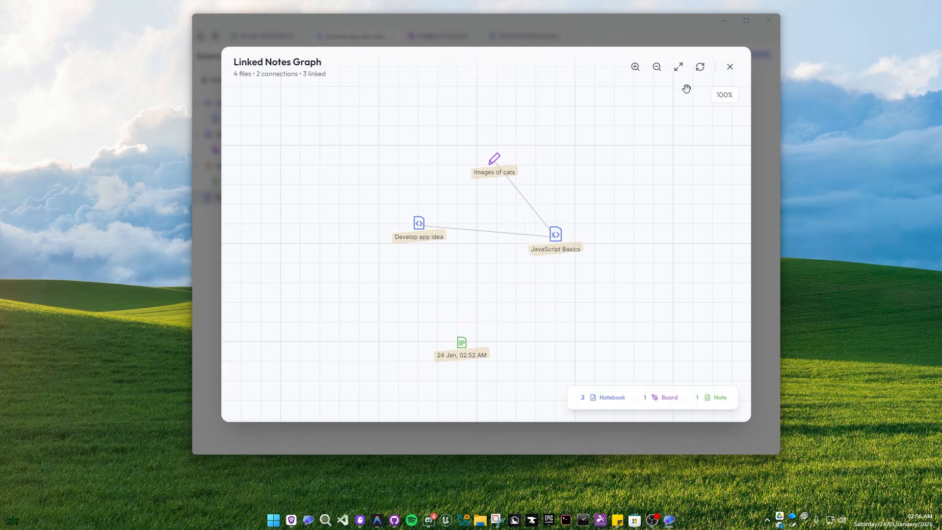
{"action": "left_click", "coordinate": [730, 66]}
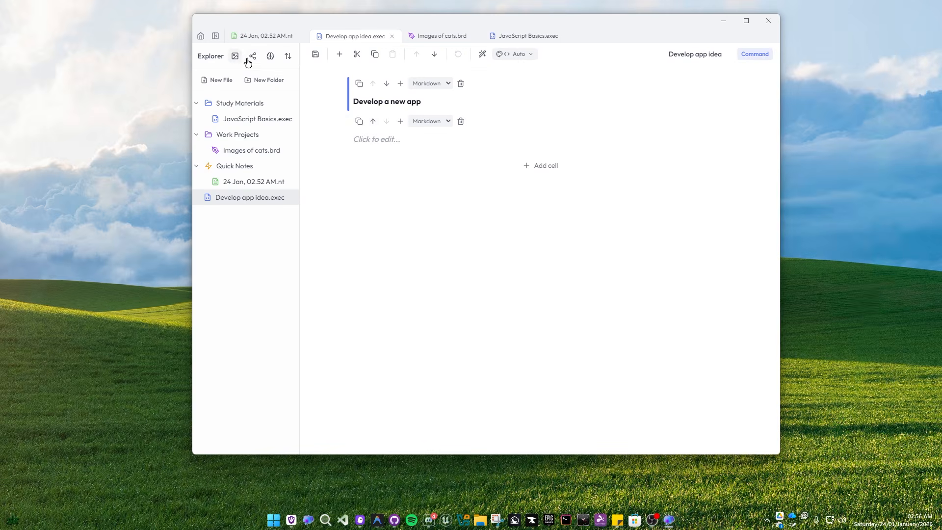
Step: Open Flashcards, import the Chemistry_11th.apkg Anki deck from the flashcards folder, and return to the deck overview
{"action": "left_click", "coordinate": [270, 56]}
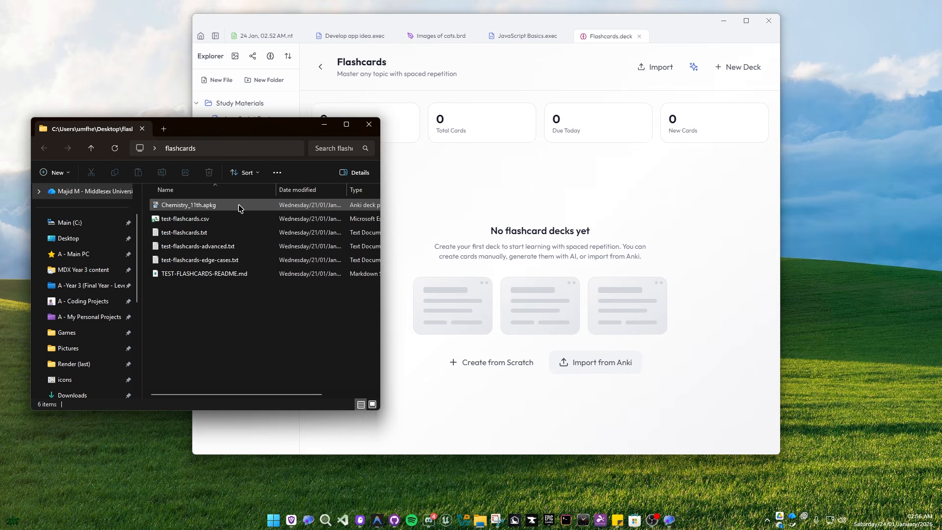
{"action": "left_click", "coordinate": [228, 207]}
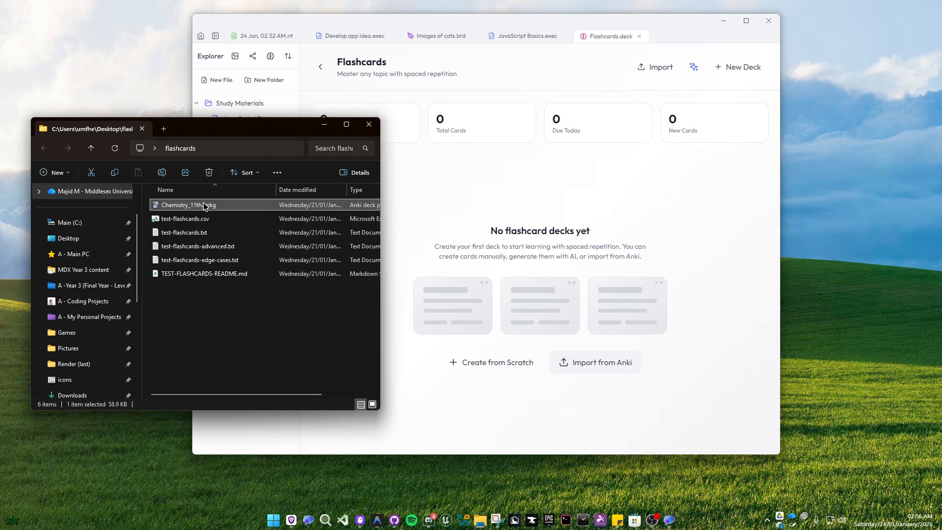
{"action": "left_click_drag", "start_coordinate": [232, 210], "coordinate": [543, 230]}
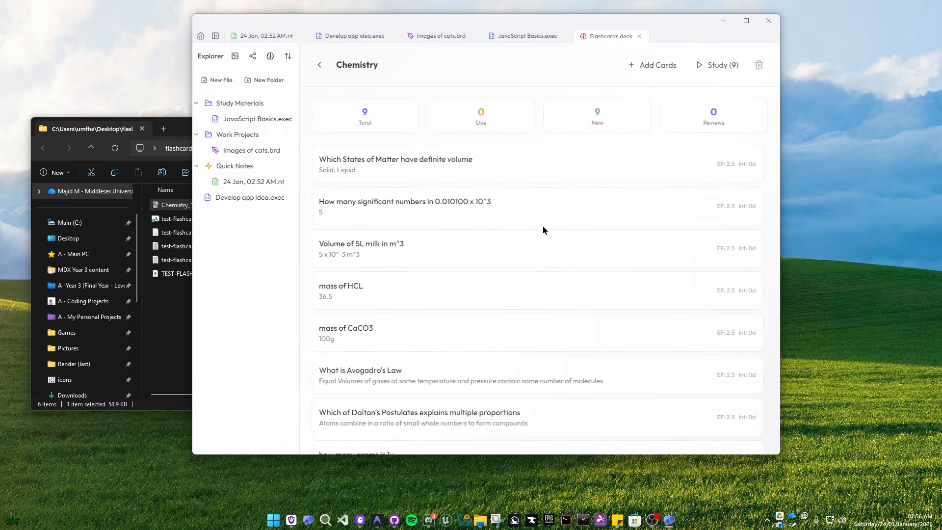
{"action": "left_click", "coordinate": [328, 70]}
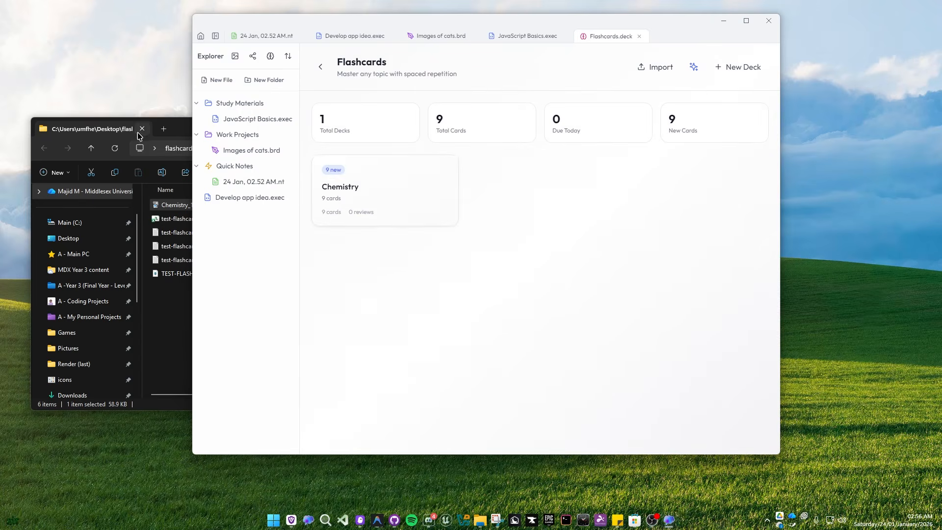
Step: Import test-flashcards.txt and test-flashcards.csv from the flashcards folder as two more decks, returning to the deck overview
{"action": "left_click", "coordinate": [180, 131]}
{"action": "left_click", "coordinate": [208, 233]}
{"action": "left_click_drag", "start_coordinate": [208, 233], "coordinate": [516, 227]}
{"action": "left_click", "coordinate": [320, 65]}
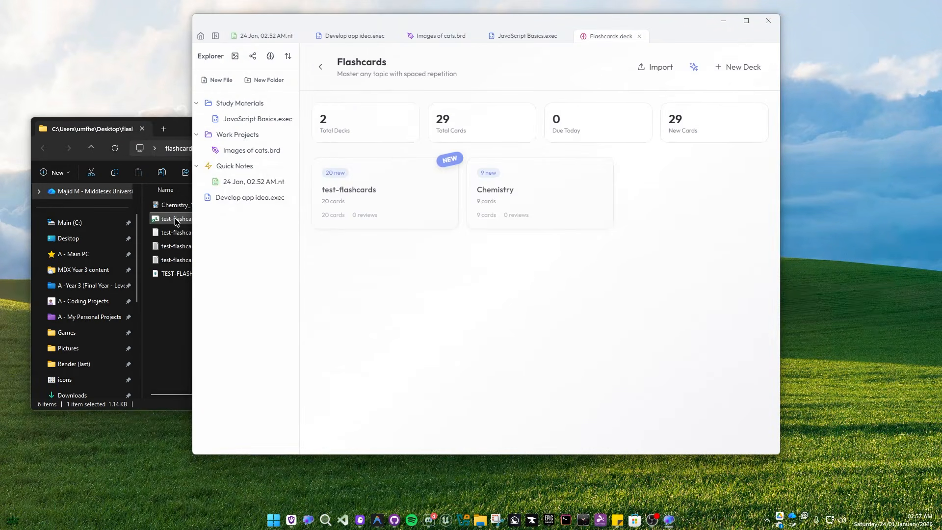
{"action": "left_click_drag", "start_coordinate": [176, 218], "coordinate": [532, 296]}
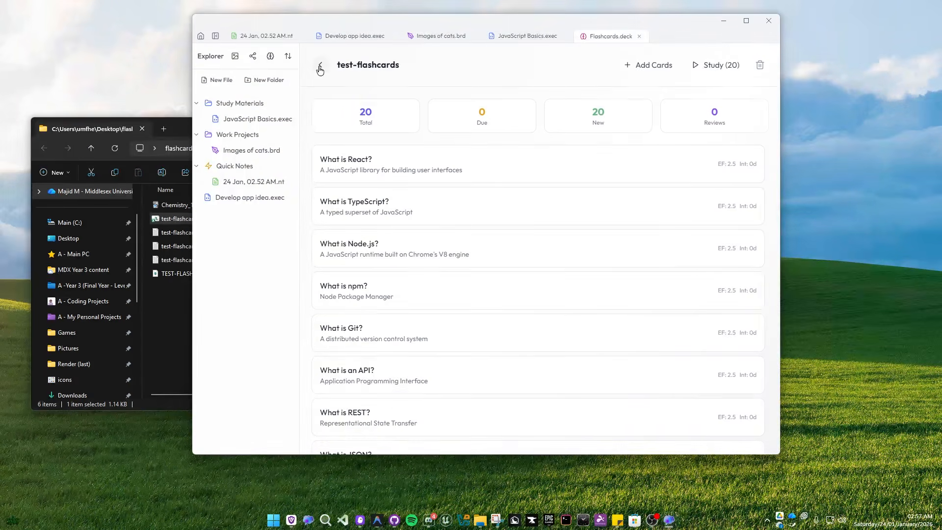
{"action": "left_click", "coordinate": [320, 66]}
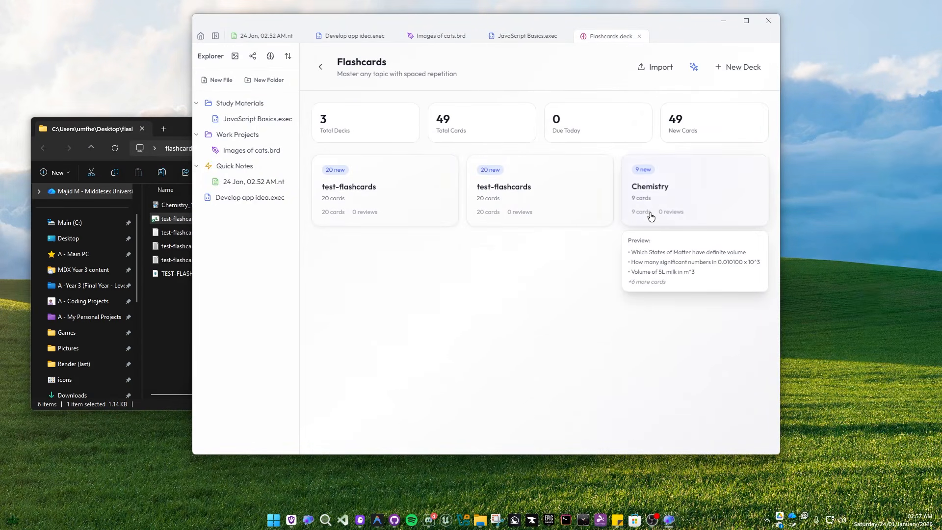
Step: Study the Chemistry deck, rating the first three cards Hard, Good and Easy, and exit to the deck overview
{"action": "left_click", "coordinate": [660, 204]}
{"action": "left_click", "coordinate": [720, 65]}
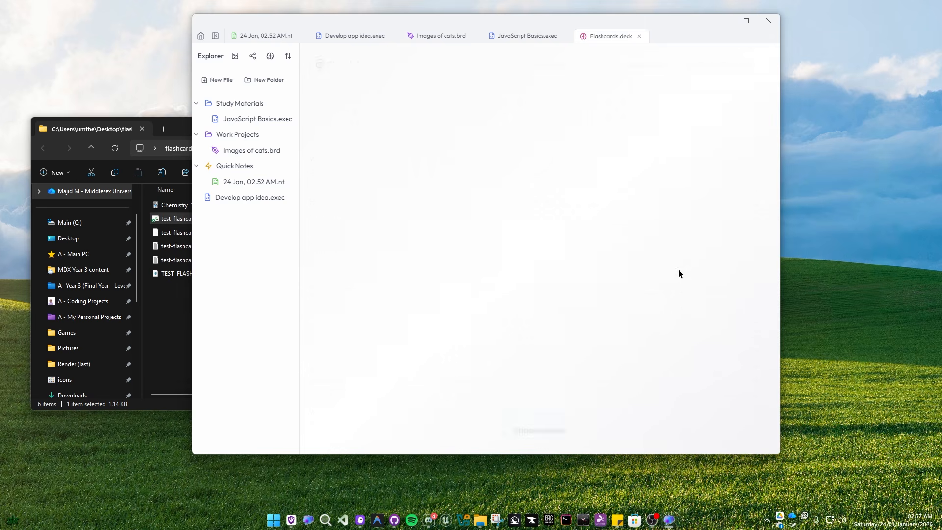
{"action": "left_click", "coordinate": [546, 424]}
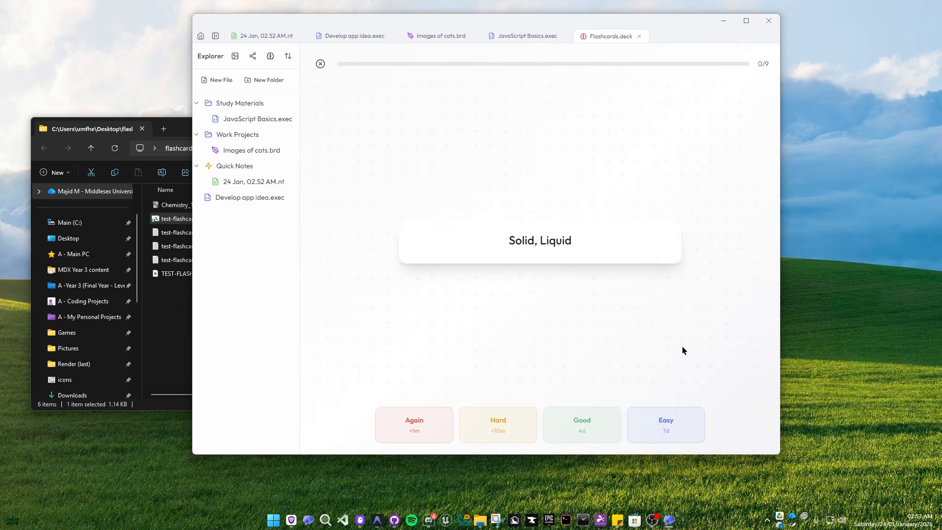
{"action": "left_click", "coordinate": [486, 424]}
{"action": "left_click", "coordinate": [549, 426]}
{"action": "left_click", "coordinate": [594, 428]}
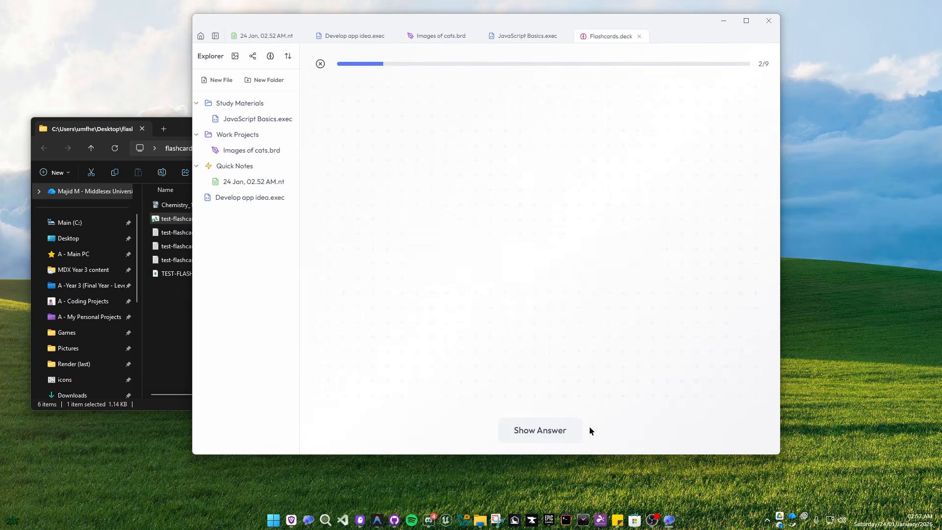
{"action": "left_click", "coordinate": [551, 432]}
{"action": "left_click", "coordinate": [660, 426]}
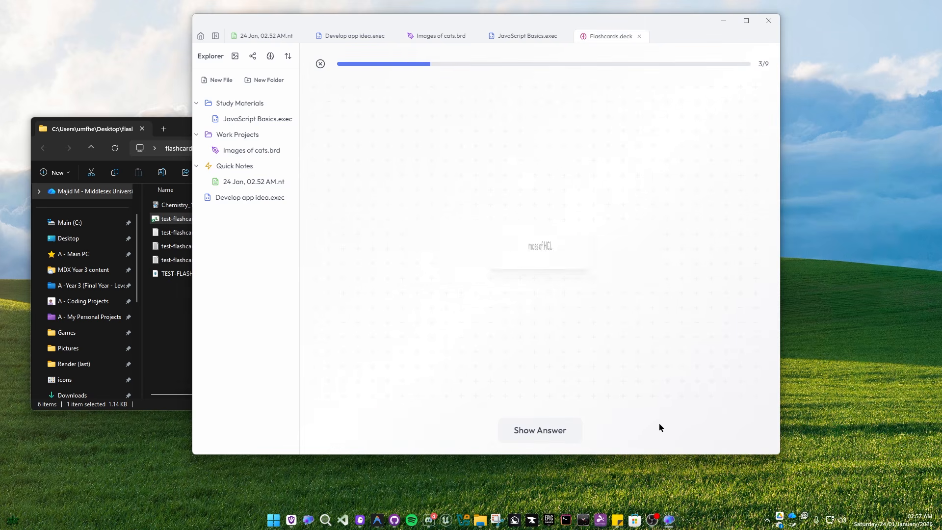
{"action": "left_click", "coordinate": [321, 64]}
{"action": "left_click", "coordinate": [329, 63]}
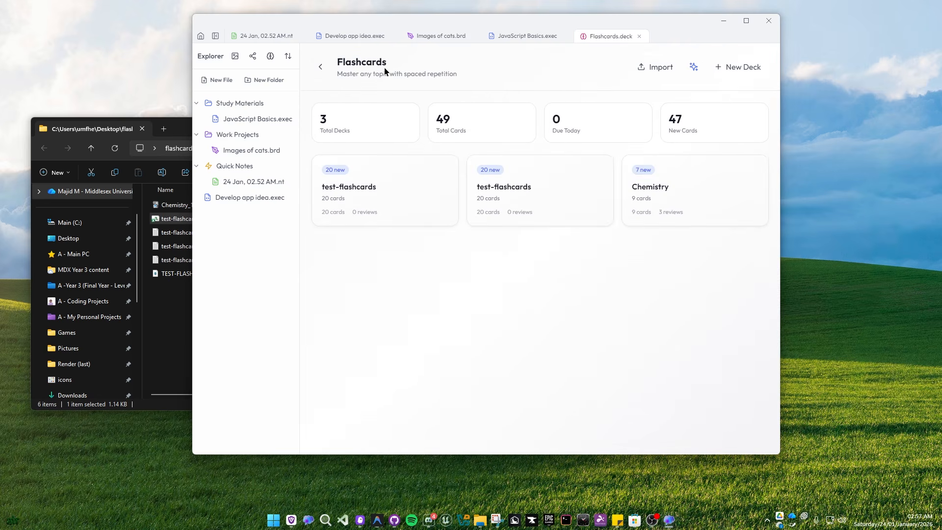
Step: View the AI flashcard generation form with JavaScript Basics as the source note, and close it without generating a deck
{"action": "left_click", "coordinate": [696, 69]}
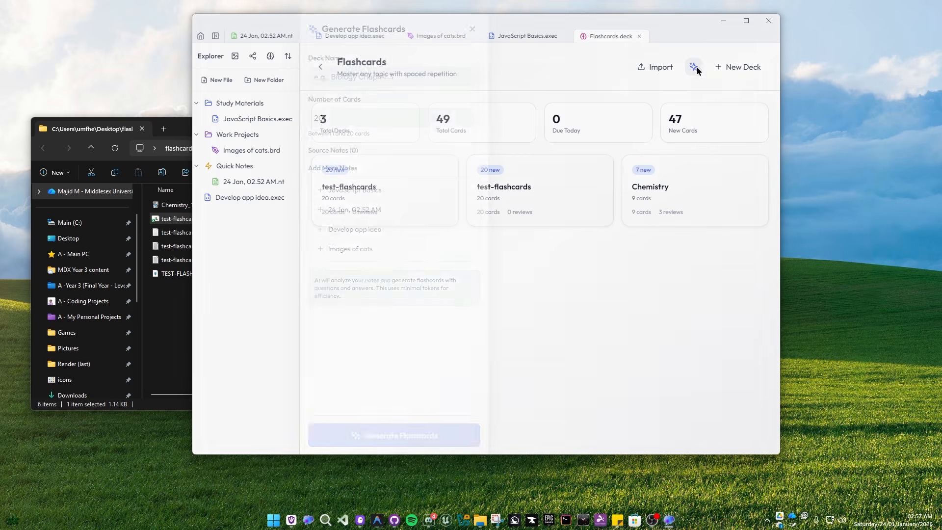
{"action": "left_click", "coordinate": [376, 195]}
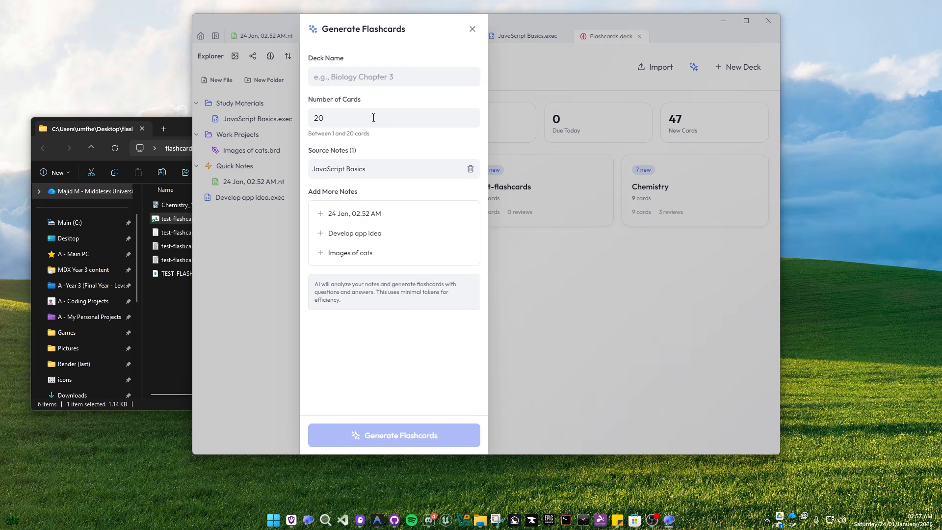
{"action": "left_click", "coordinate": [384, 78]}
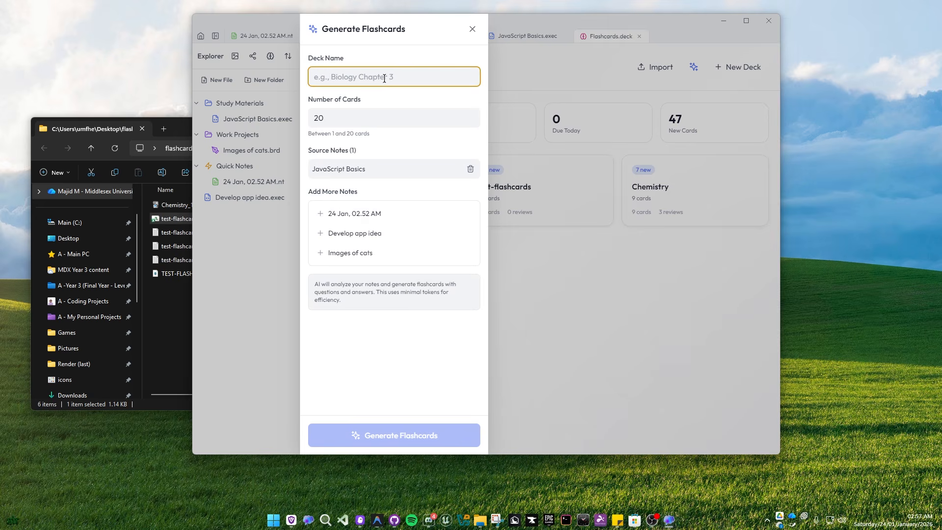
{"action": "left_click", "coordinate": [473, 30]}
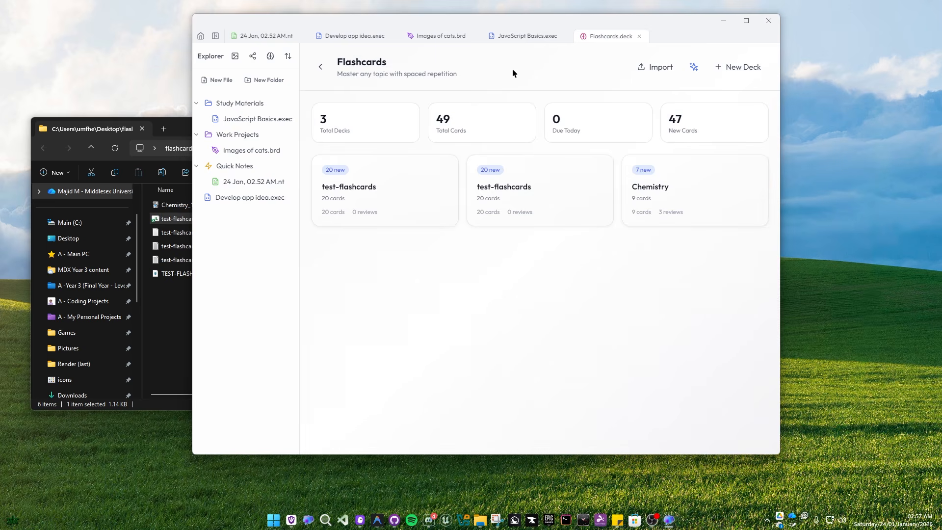
Step: Leave the workspace and start a 5-minute focus timer
{"action": "left_click", "coordinate": [201, 36]}
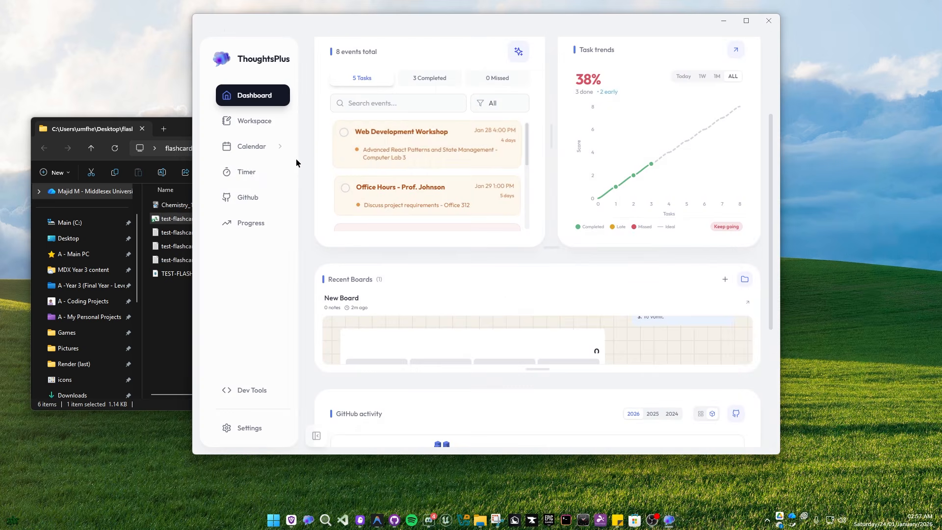
{"action": "left_click", "coordinate": [257, 172]}
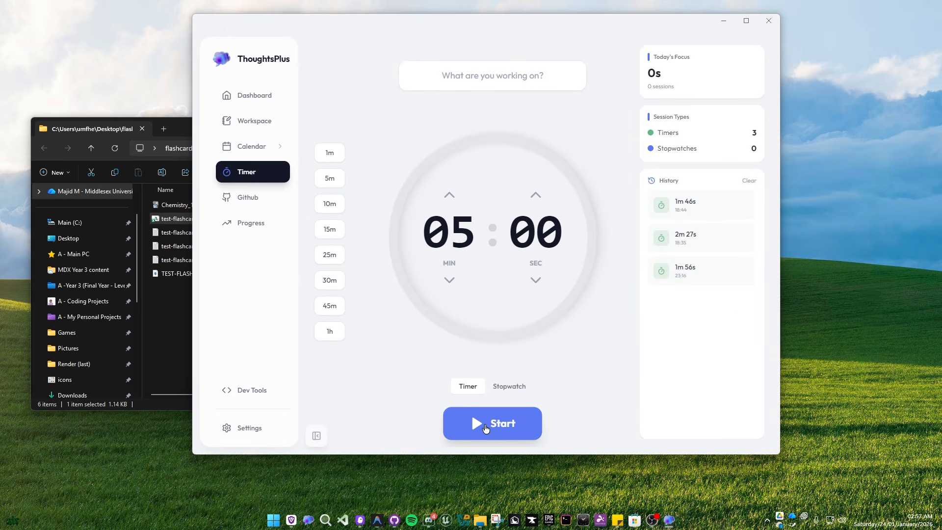
{"action": "left_click", "coordinate": [486, 429]}
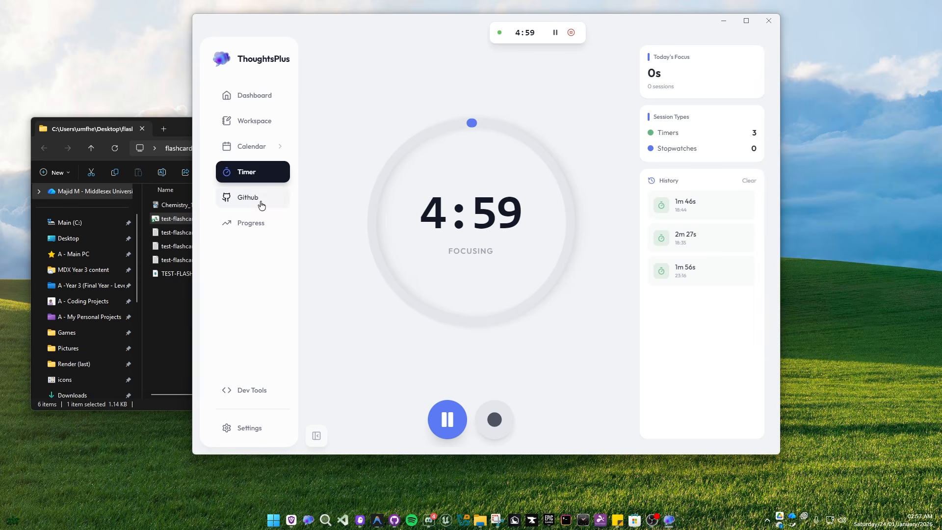
Step: Reopen the JavaScript Basics notebook in the workspace and view its introduction cell in edit mode while the timer runs
{"action": "left_click", "coordinate": [259, 122]}
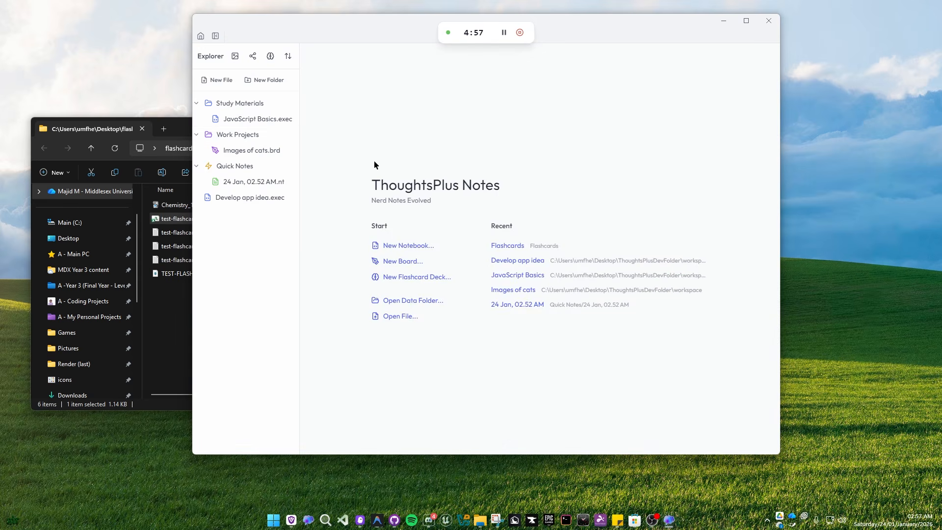
{"action": "left_click", "coordinate": [259, 120]}
{"action": "scroll", "coordinate": [433, 185], "scroll_direction": "down", "scroll_amount": 3}
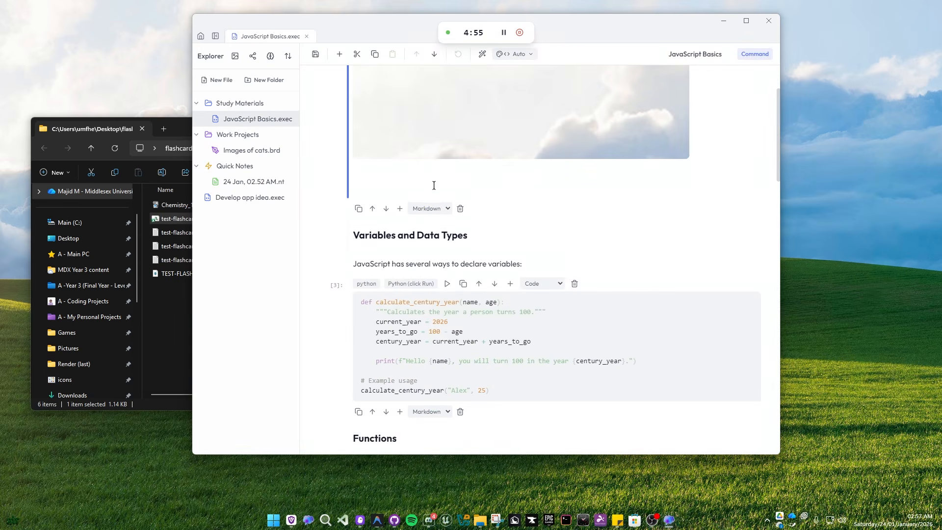
{"action": "double_click", "coordinate": [433, 185]}
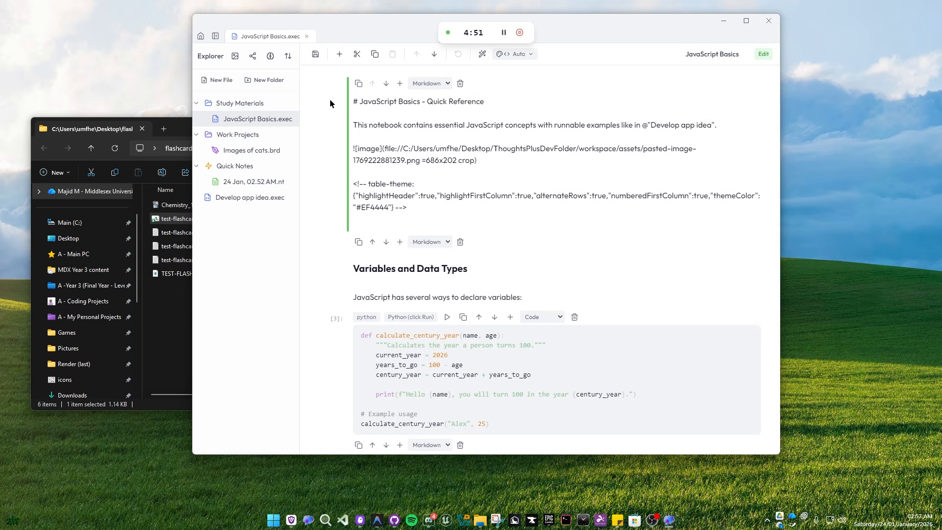
Step: View the GitHub contributions as a flat grid, switch back to the 3D chart, and show the year 2025
{"action": "left_click", "coordinate": [201, 38]}
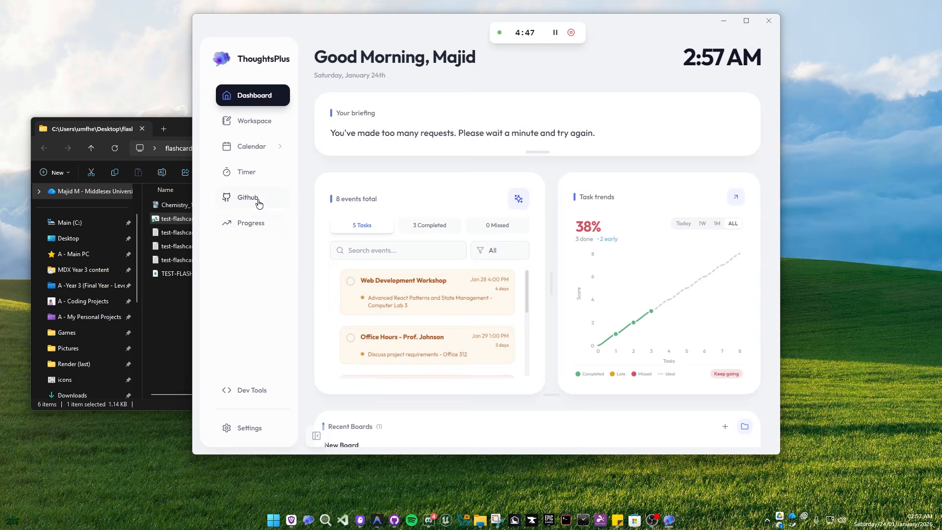
{"action": "left_click", "coordinate": [248, 199]}
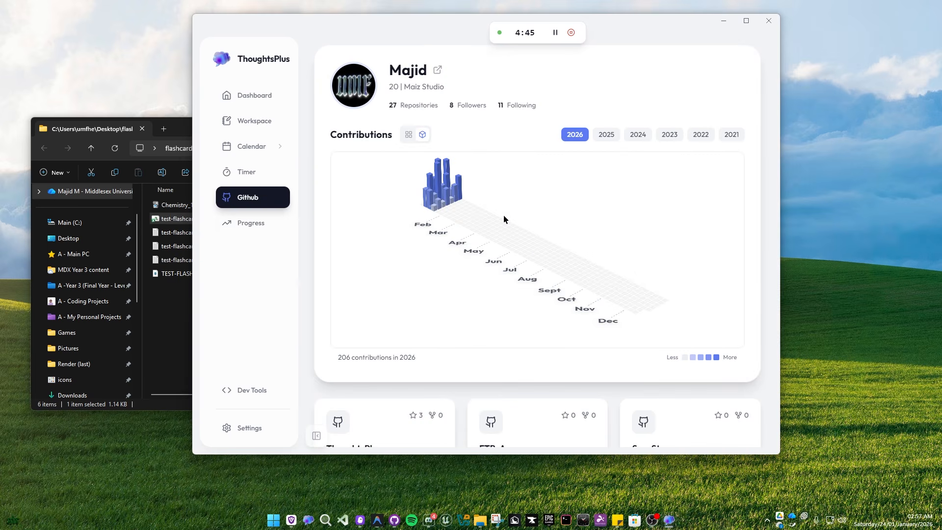
{"action": "left_click", "coordinate": [422, 138]}
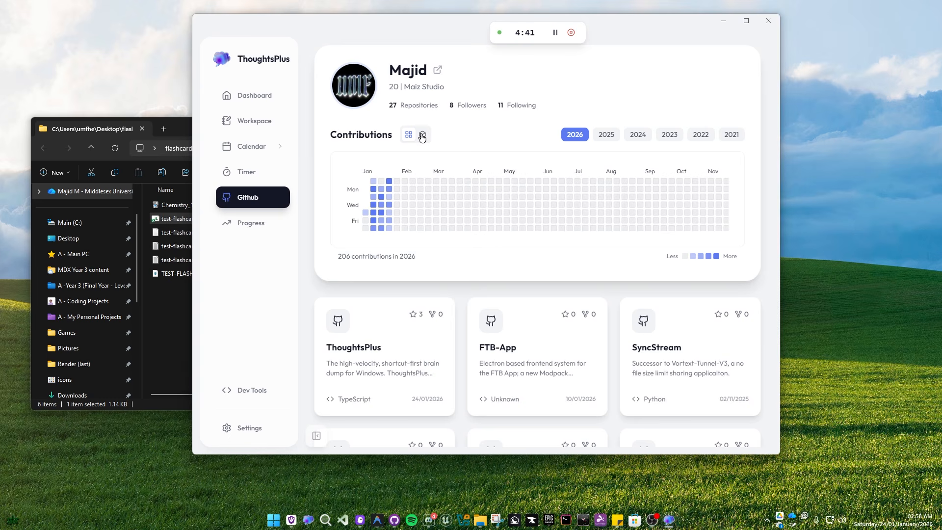
{"action": "left_click", "coordinate": [423, 136]}
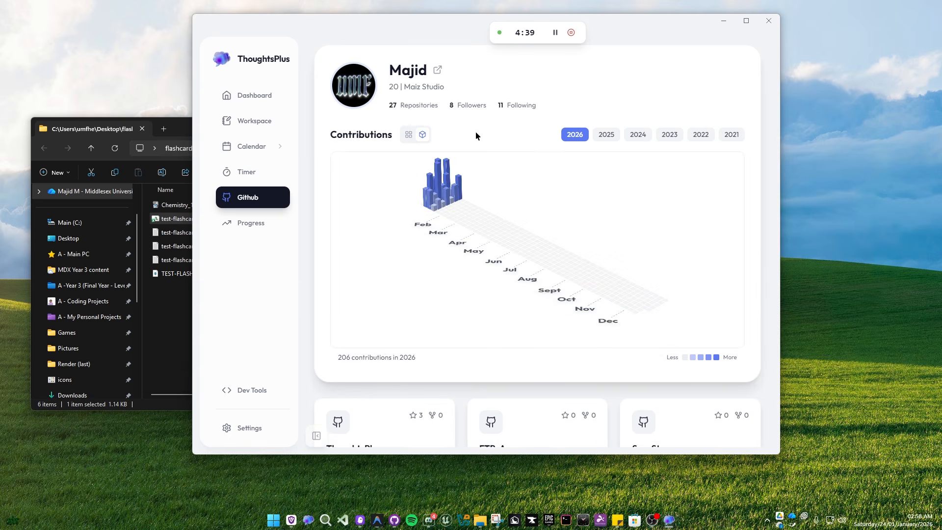
{"action": "left_click", "coordinate": [607, 134]}
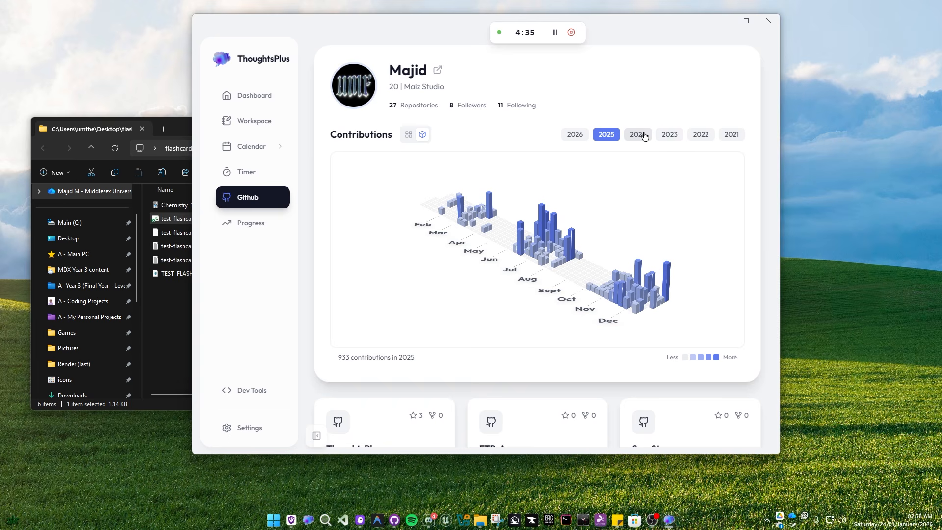
Step: Show the GitHub contributions for 2024 and 2023, and look through the repository cards below the chart
{"action": "left_click", "coordinate": [644, 138]}
{"action": "left_click", "coordinate": [669, 133]}
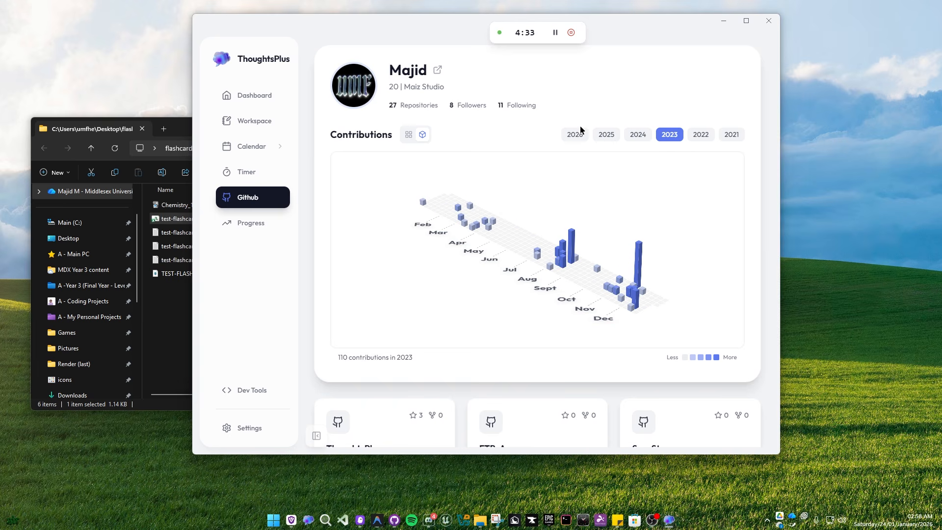
{"action": "scroll", "coordinate": [525, 153], "scroll_direction": "down", "scroll_amount": 1}
{"action": "scroll", "coordinate": [524, 154], "scroll_direction": "down", "scroll_amount": 5}
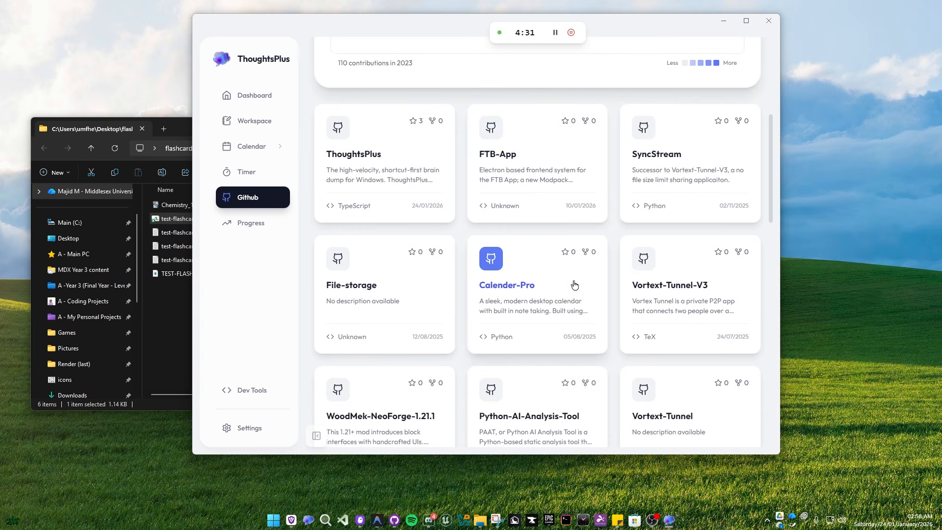
Step: View the Progress Tracker with its progress calendar, weekly completion, event list and task trends
{"action": "left_click", "coordinate": [251, 222]}
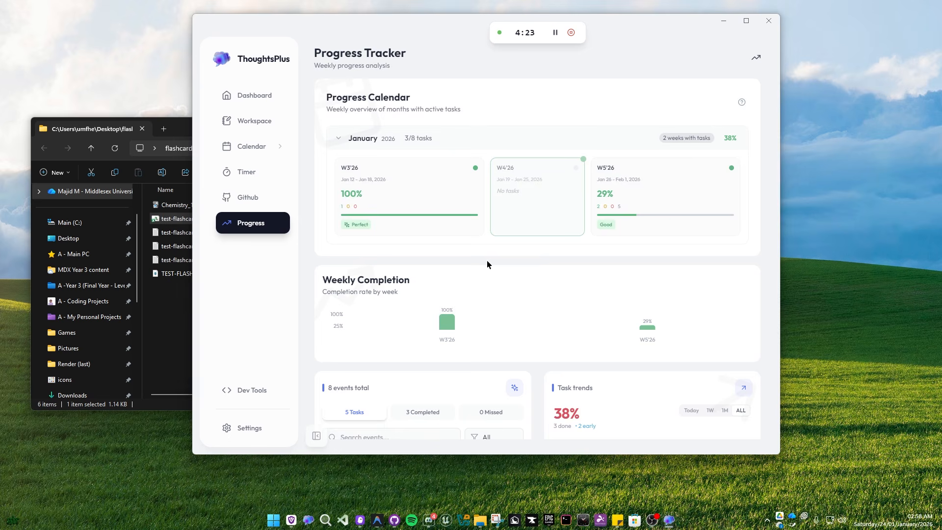
{"action": "scroll", "coordinate": [496, 260], "scroll_direction": "down", "scroll_amount": 6}
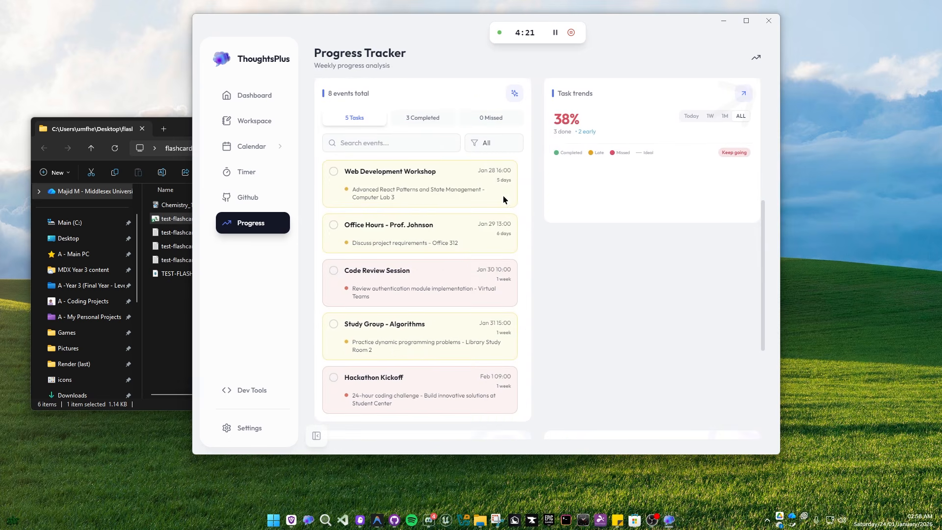
{"action": "scroll", "coordinate": [634, 210], "scroll_direction": "down", "scroll_amount": 4}
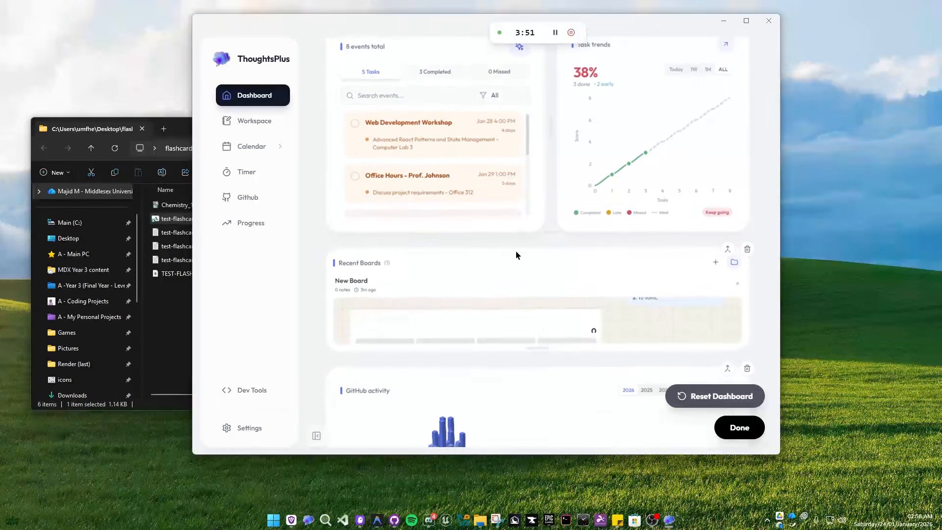
Step: Move Progress directly below Workspace in the sidebar order and finish editing the dashboard
{"action": "left_click_drag", "start_coordinate": [265, 224], "coordinate": [267, 143]}
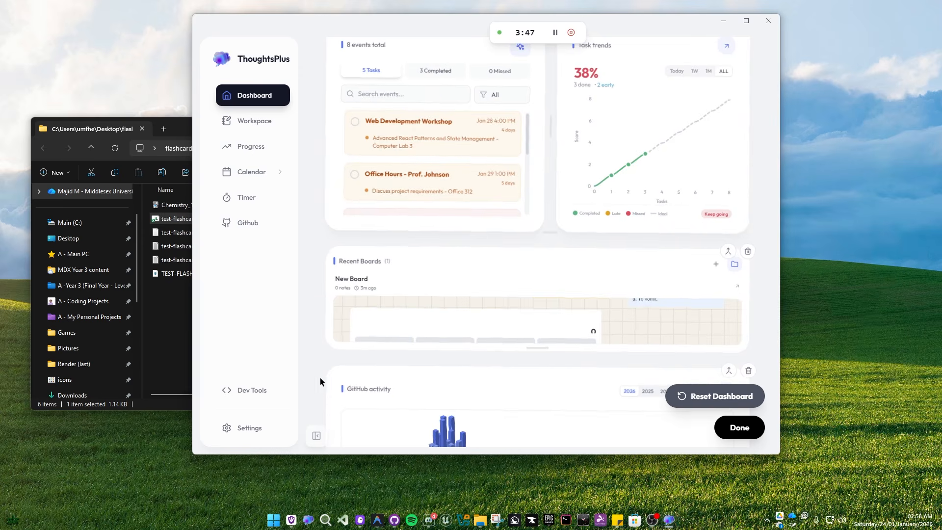
{"action": "left_click", "coordinate": [737, 428]}
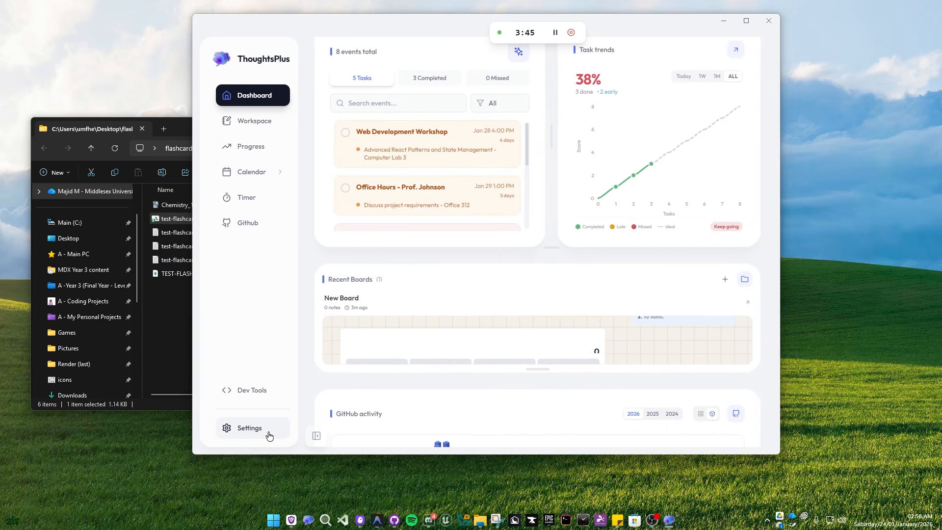
Step: In the Appearance settings, enable the icon-only sidebar and set the accent color to orange #F97316
{"action": "left_click", "coordinate": [242, 428]}
{"action": "scroll", "coordinate": [559, 293], "scroll_direction": "down", "scroll_amount": 10}
{"action": "scroll", "coordinate": [559, 293], "scroll_direction": "down", "scroll_amount": 10}
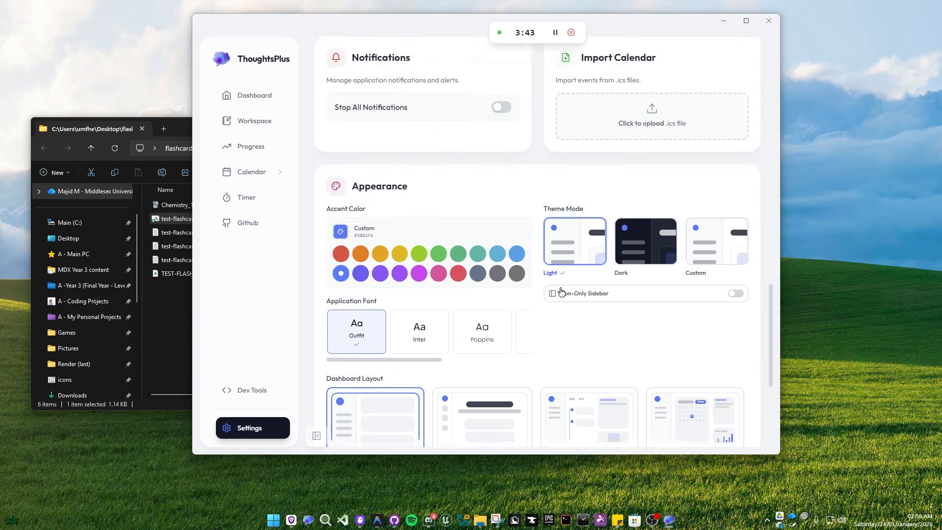
{"action": "scroll", "coordinate": [631, 138], "scroll_direction": "up", "scroll_amount": 1}
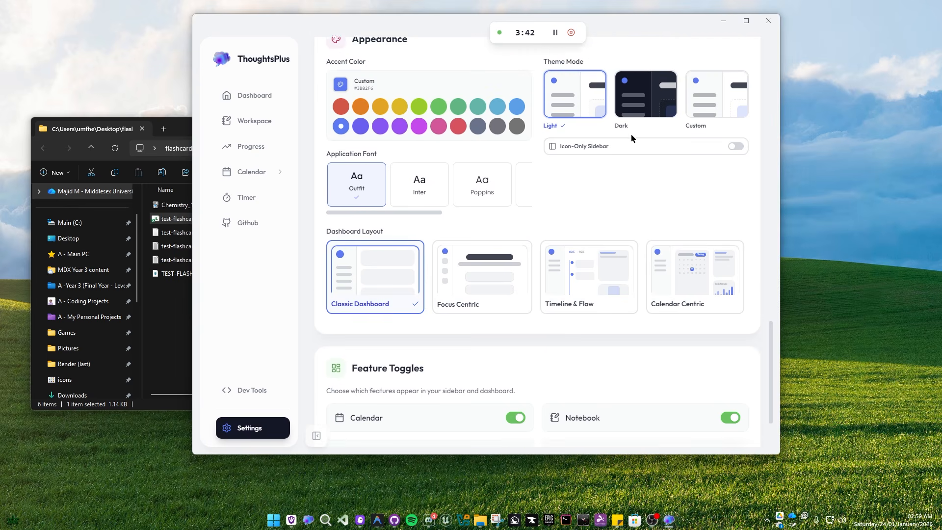
{"action": "left_click", "coordinate": [734, 160]}
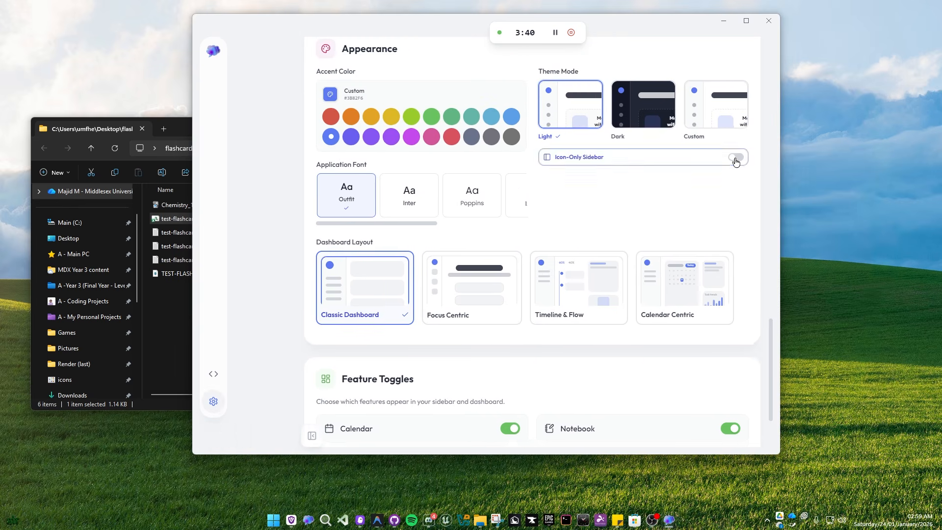
{"action": "left_click", "coordinate": [294, 120]}
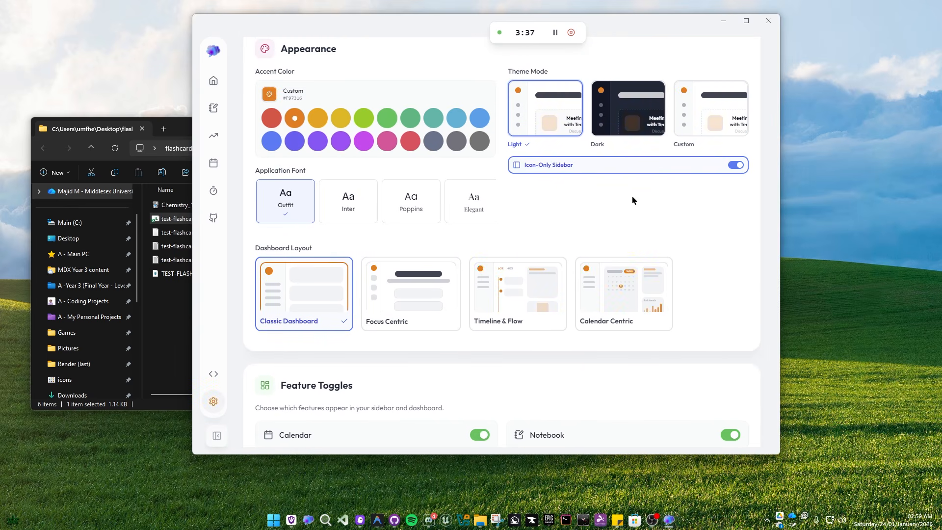
Step: Set the application font to Inter and the theme mode to Dark, previewing the Custom theme in between
{"action": "left_click", "coordinate": [634, 138]}
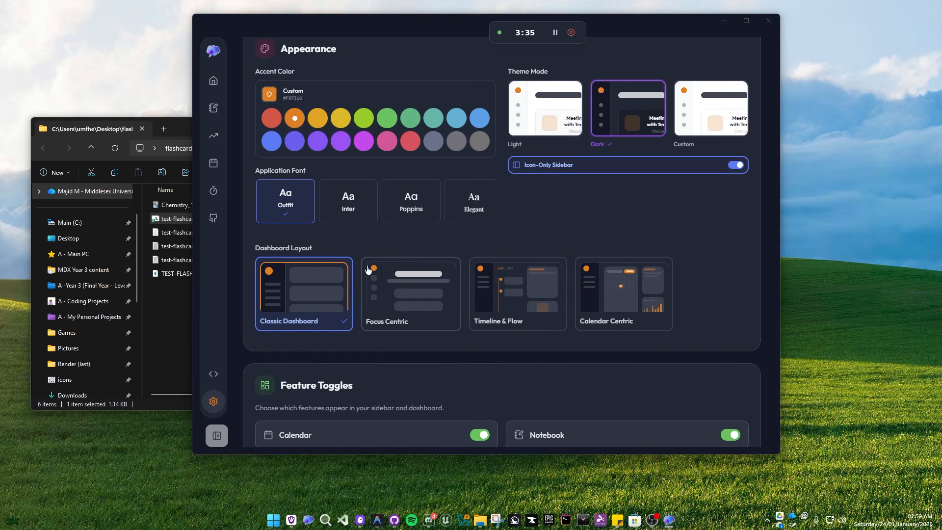
{"action": "left_click", "coordinate": [358, 212]}
{"action": "left_click", "coordinate": [723, 125]}
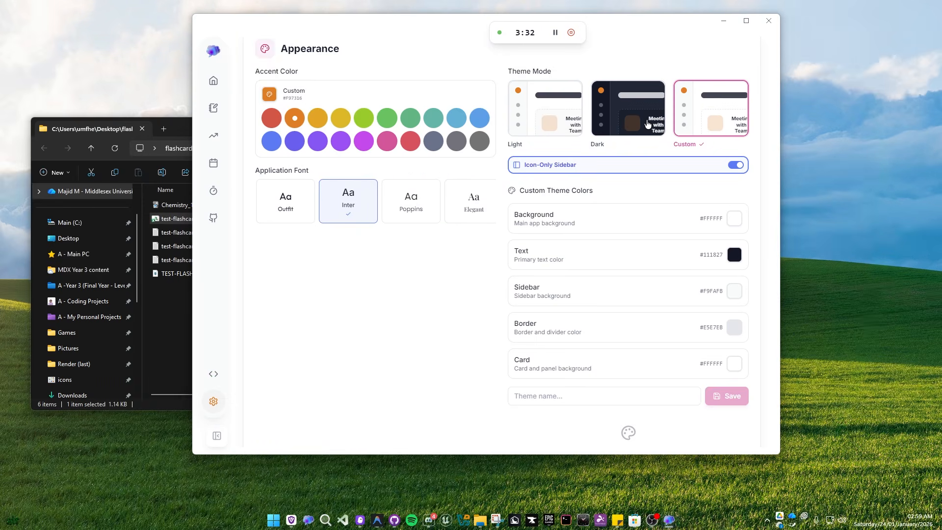
{"action": "left_click", "coordinate": [647, 124]}
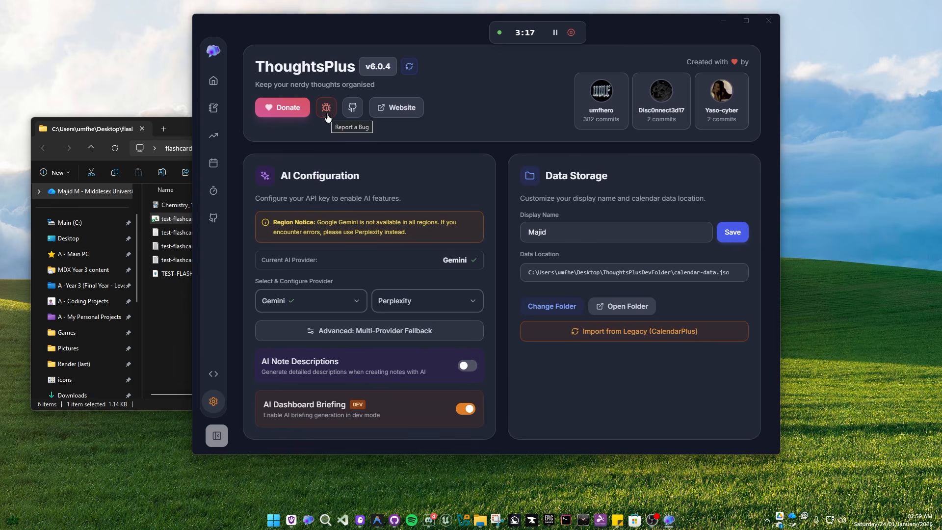
Step: View the Gemini configuration, switch the AI provider to Perplexity, and look at the multi-provider fallback options without saving them
{"action": "scroll", "coordinate": [691, 205], "scroll_direction": "down", "scroll_amount": 1}
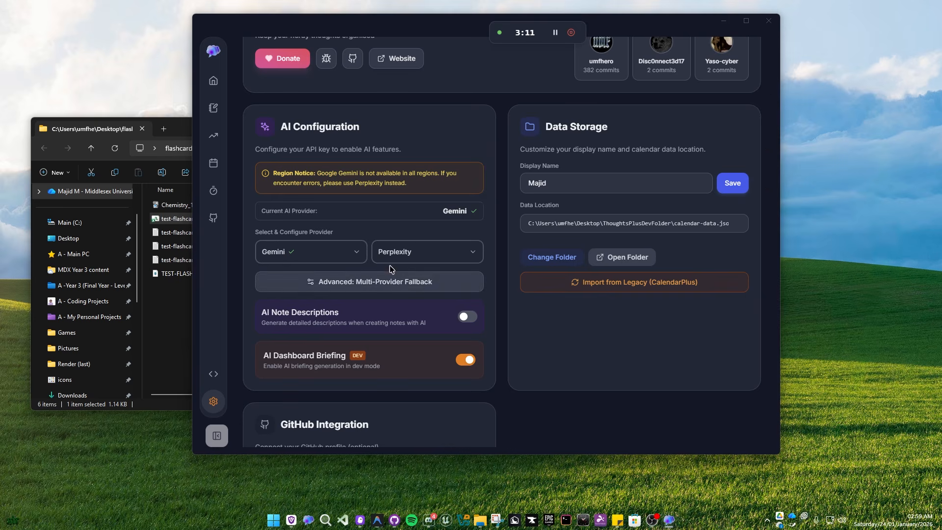
{"action": "left_click", "coordinate": [328, 252]}
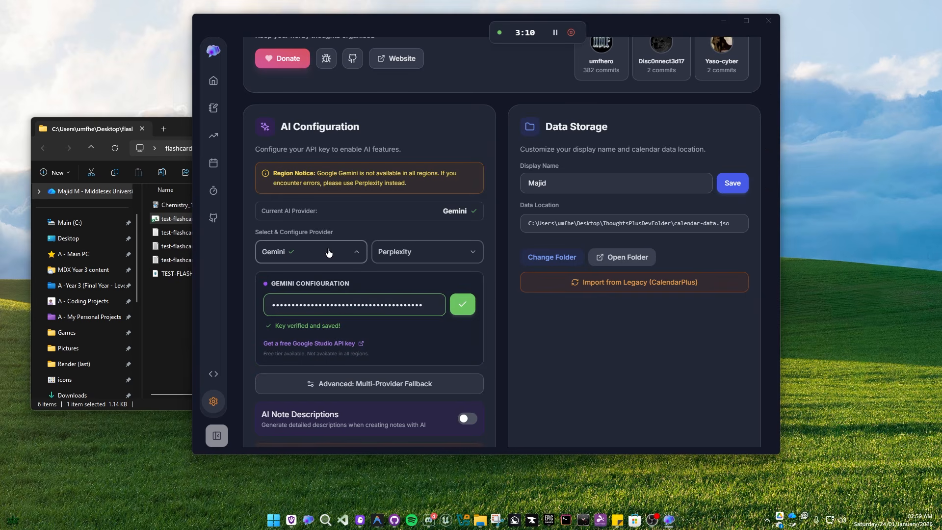
{"action": "left_click", "coordinate": [387, 252]}
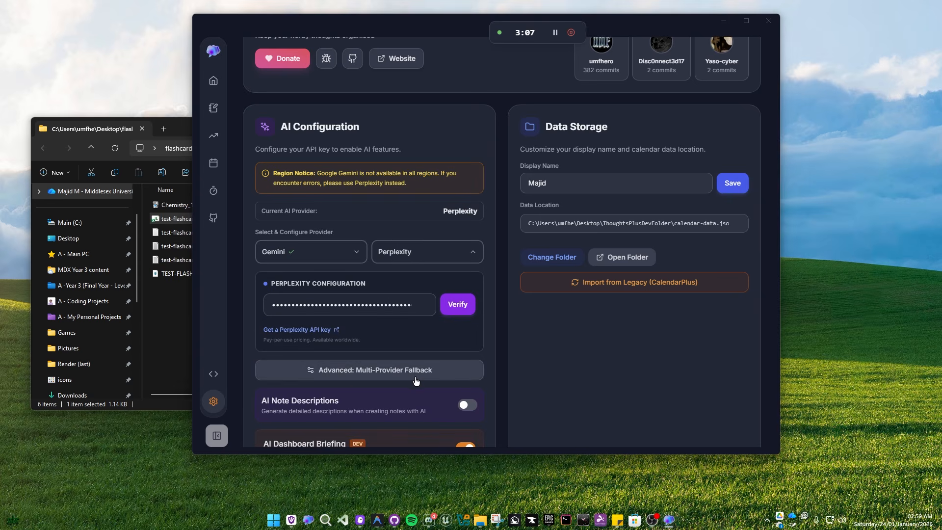
{"action": "left_click", "coordinate": [415, 370]}
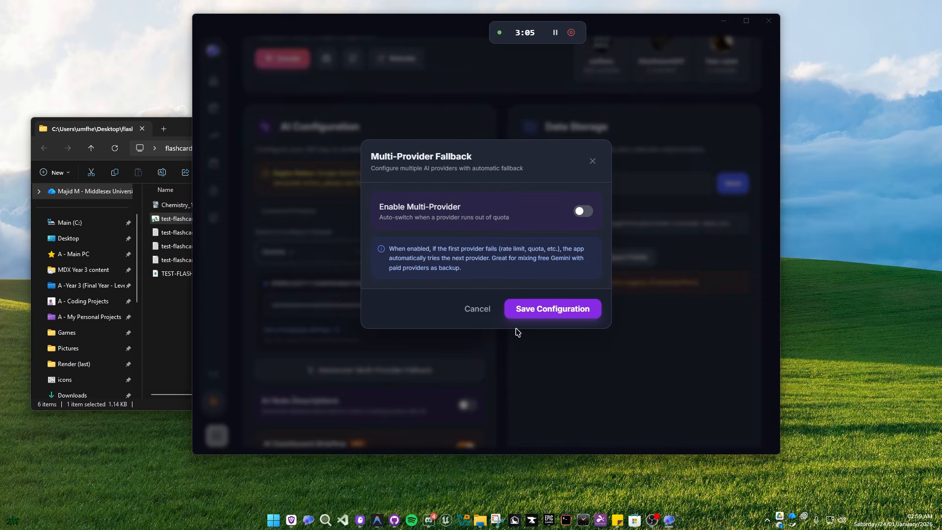
{"action": "left_click", "coordinate": [592, 161]}
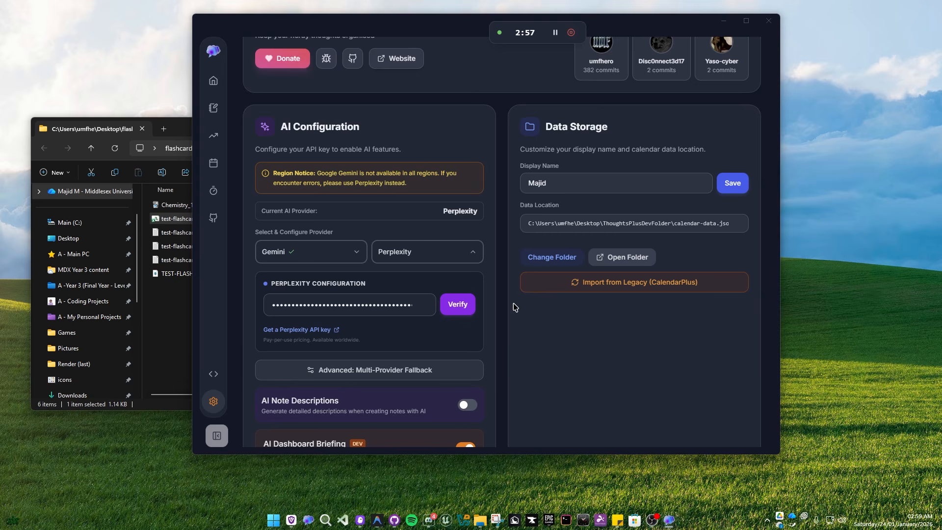
Step: Review the AI note and briefing options, and view the data storage folder in File Explorer
{"action": "scroll", "coordinate": [513, 307], "scroll_direction": "down", "scroll_amount": 2}
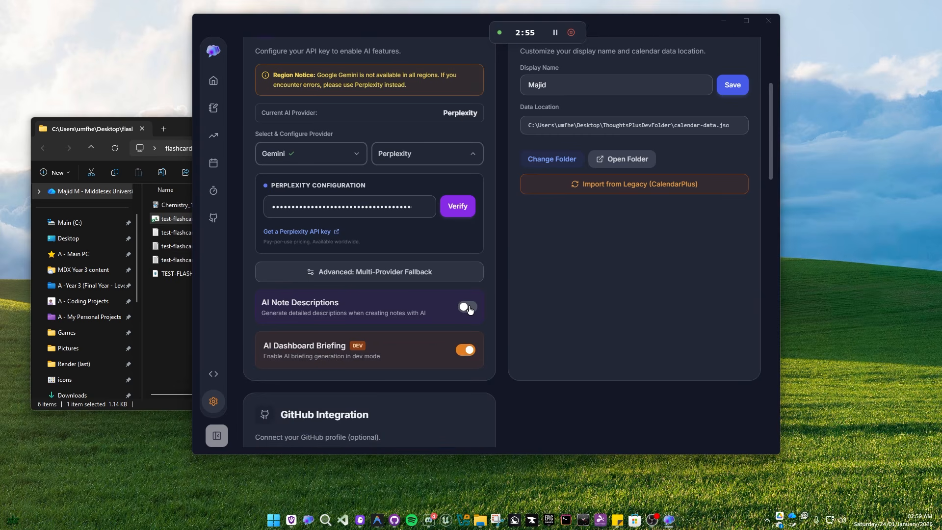
{"action": "scroll", "coordinate": [470, 308], "scroll_direction": "up", "scroll_amount": 2}
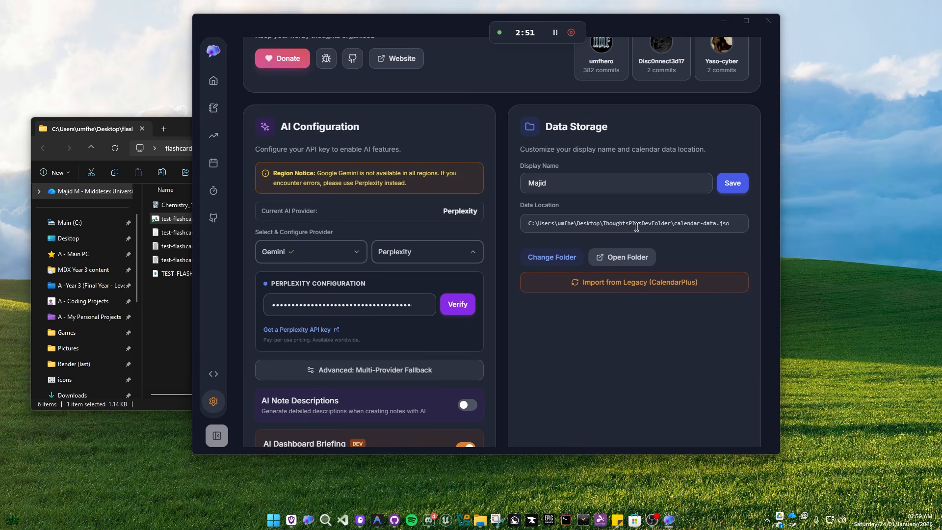
{"action": "left_click", "coordinate": [621, 257]}
{"action": "left_click", "coordinate": [381, 137]}
Step: Pass the GitHub Integration settings and reassign the Quick Capture shortcut to Ctrl+Q
{"action": "scroll", "coordinate": [601, 330], "scroll_direction": "down", "scroll_amount": 7}
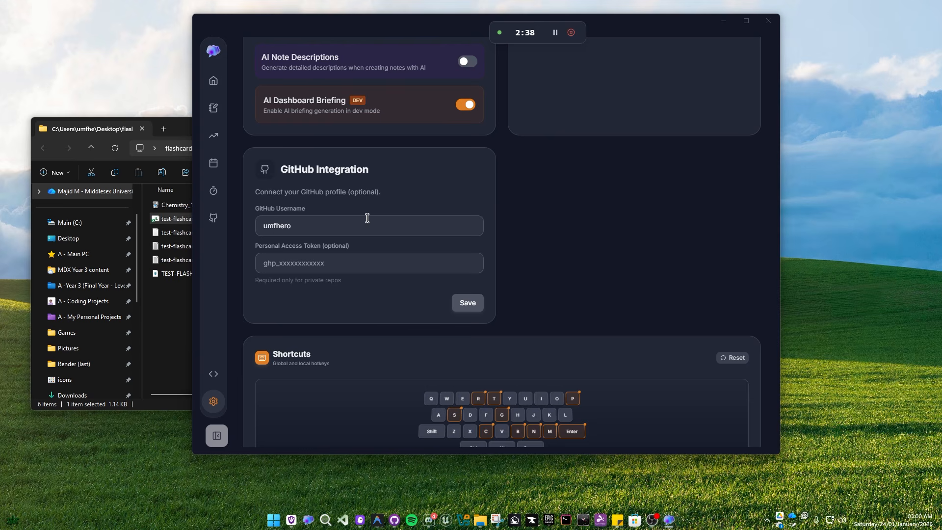
{"action": "scroll", "coordinate": [367, 217], "scroll_direction": "down", "scroll_amount": 5}
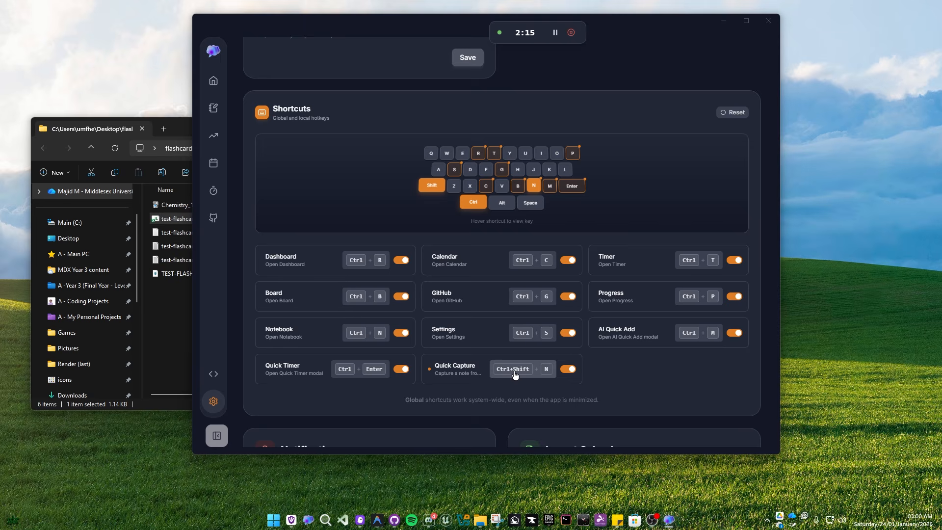
{"action": "left_click", "coordinate": [514, 375]}
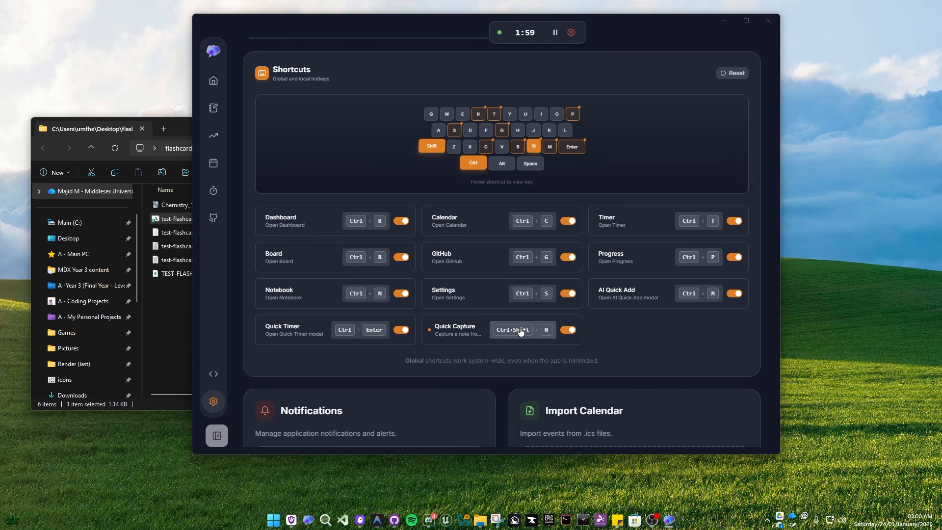
{"action": "left_click", "coordinate": [519, 329]}
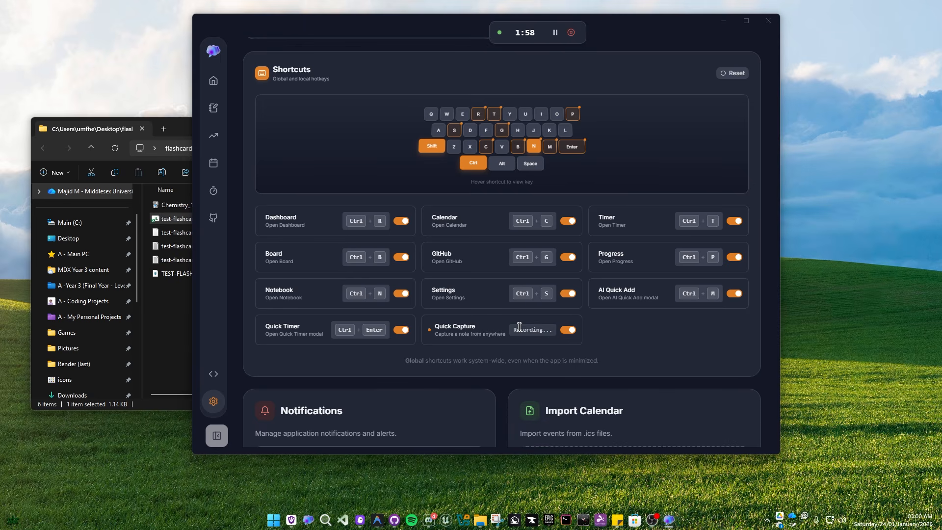
{"action": "key", "text": "ctrl+q"}
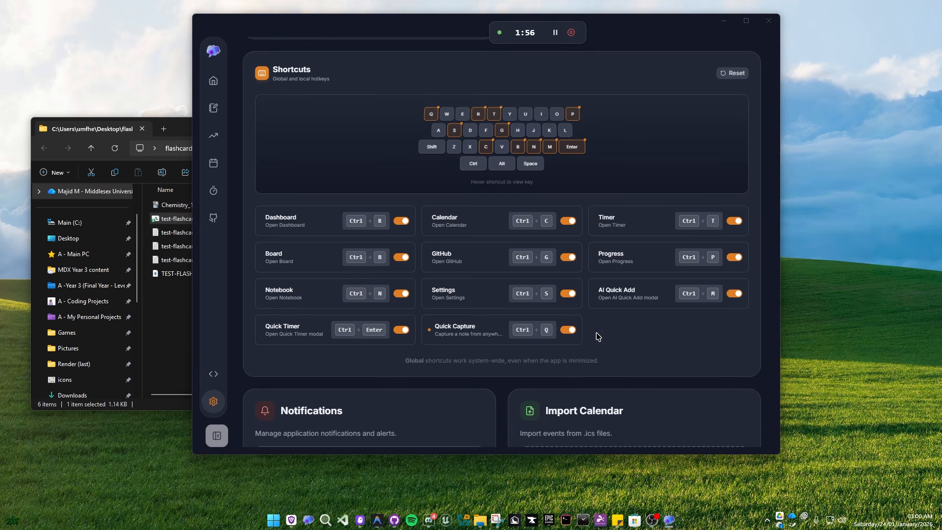
Step: Test the new Quick Capture shortcut, close the empty note, and switch the shortcut off and back on
{"action": "key", "text": "ctrl+q"}
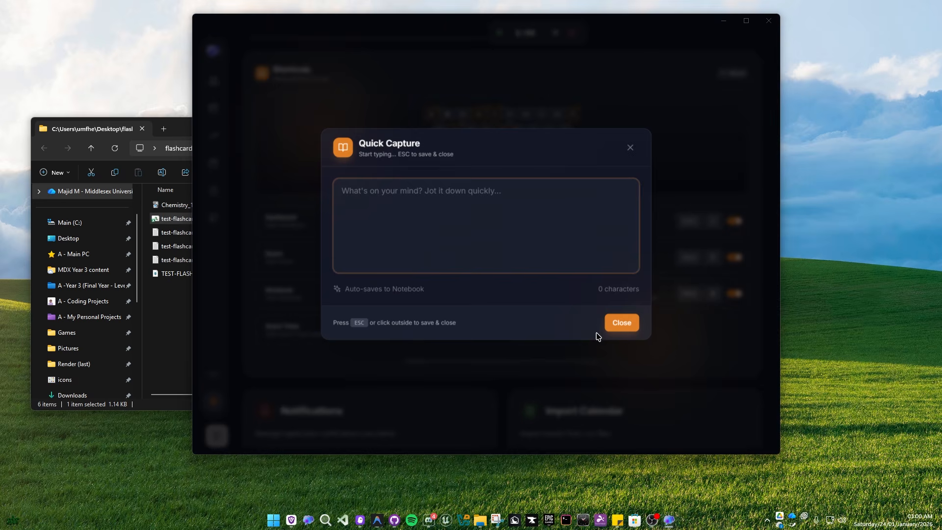
{"action": "left_click", "coordinate": [630, 148]}
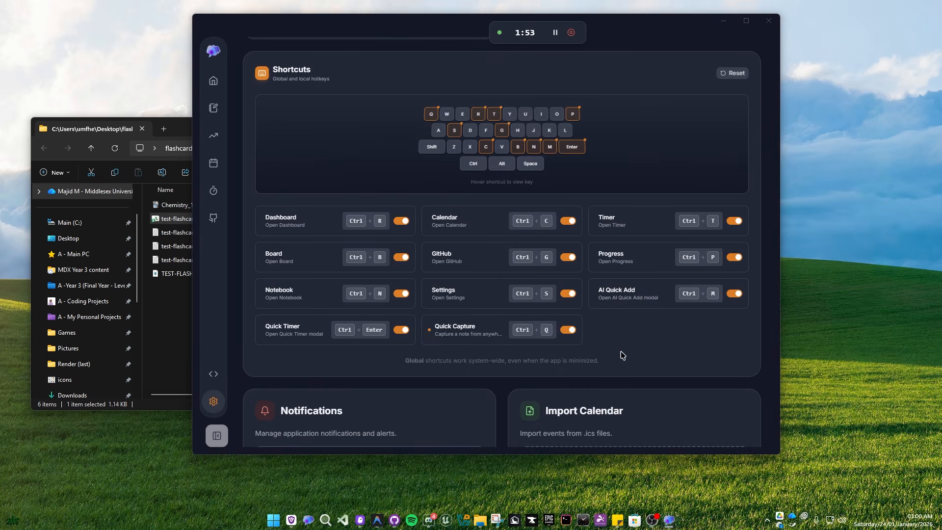
{"action": "left_click", "coordinate": [577, 331]}
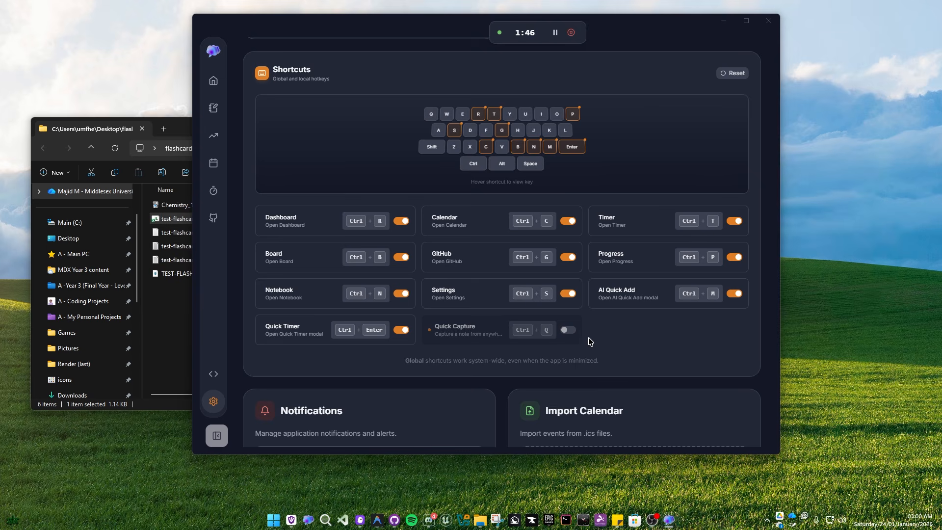
{"action": "left_click", "coordinate": [567, 329]}
Step: Turn off the Notebook and Progress feature toggles, and turn both back on
{"action": "scroll", "coordinate": [626, 330], "scroll_direction": "down", "scroll_amount": 6}
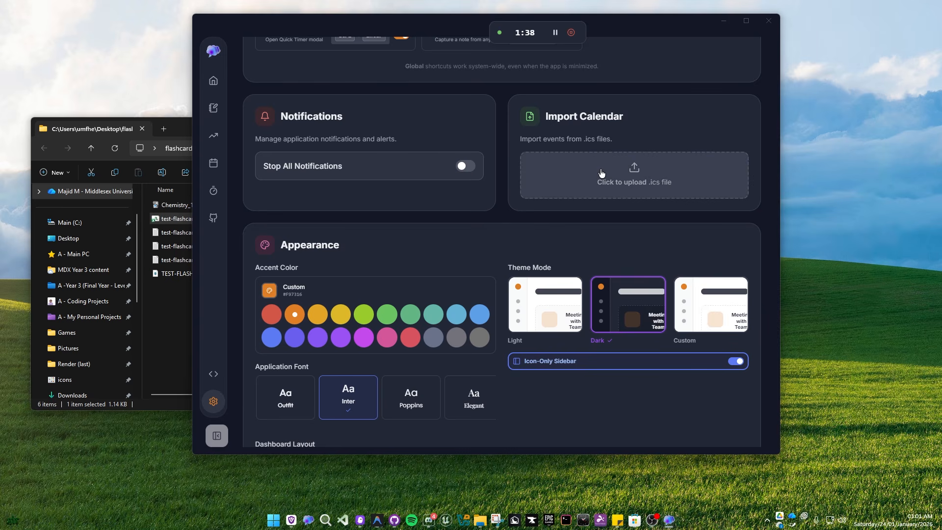
{"action": "scroll", "coordinate": [603, 176], "scroll_direction": "up", "scroll_amount": 6}
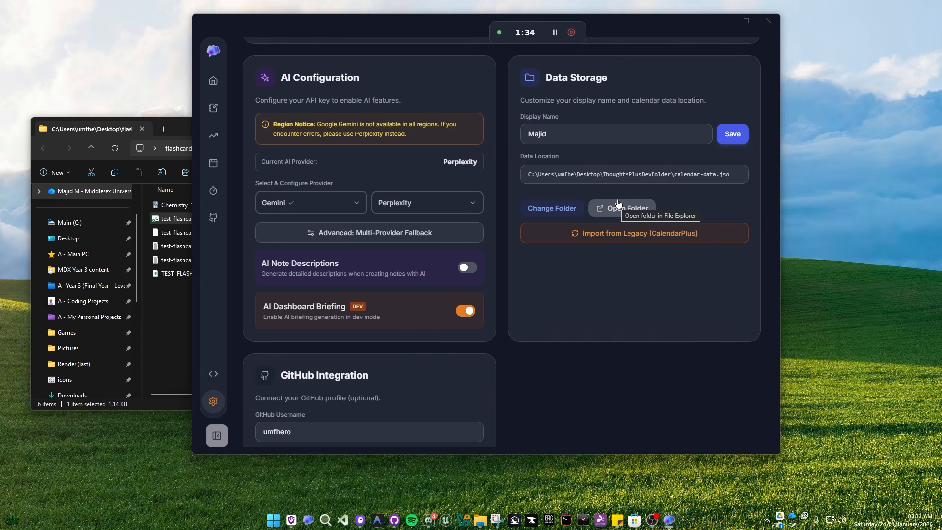
{"action": "scroll", "coordinate": [617, 203], "scroll_direction": "down", "scroll_amount": 10}
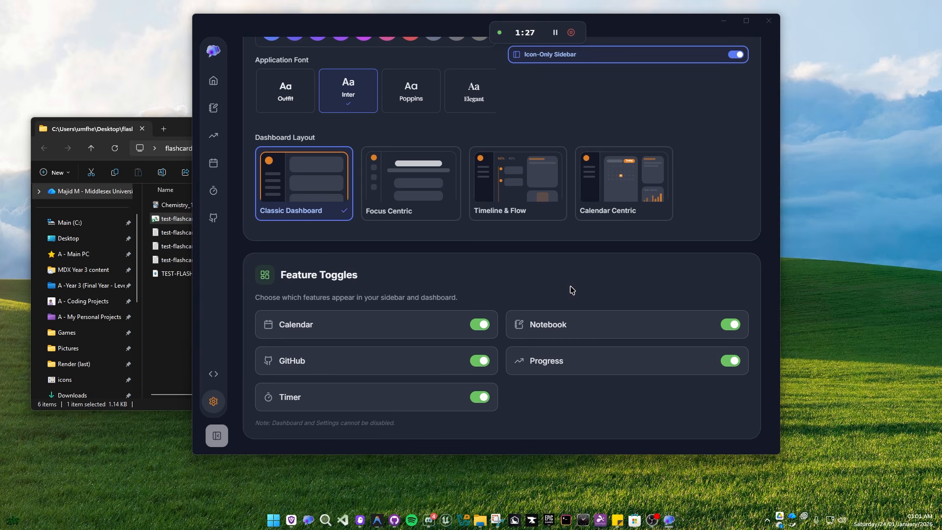
{"action": "left_click", "coordinate": [729, 324]}
{"action": "left_click", "coordinate": [730, 361]}
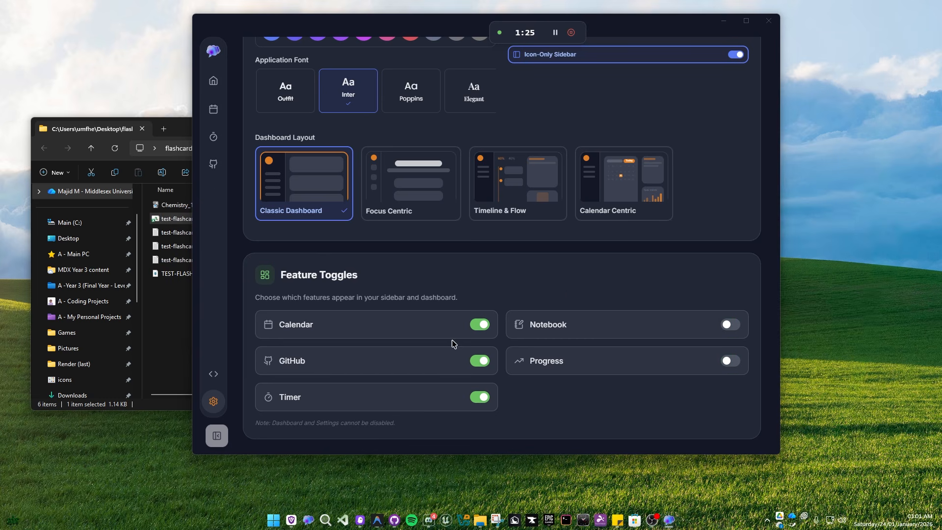
{"action": "left_click", "coordinate": [729, 324]}
{"action": "left_click", "coordinate": [729, 360]}
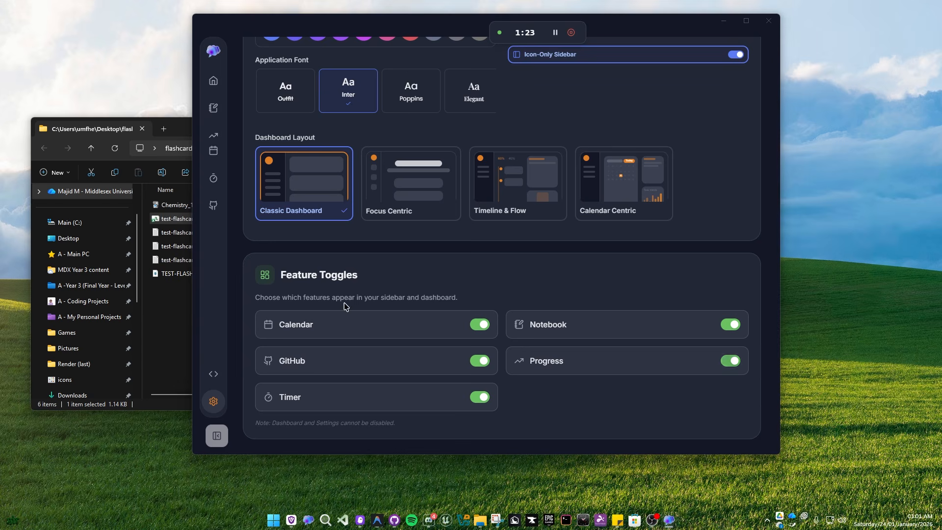